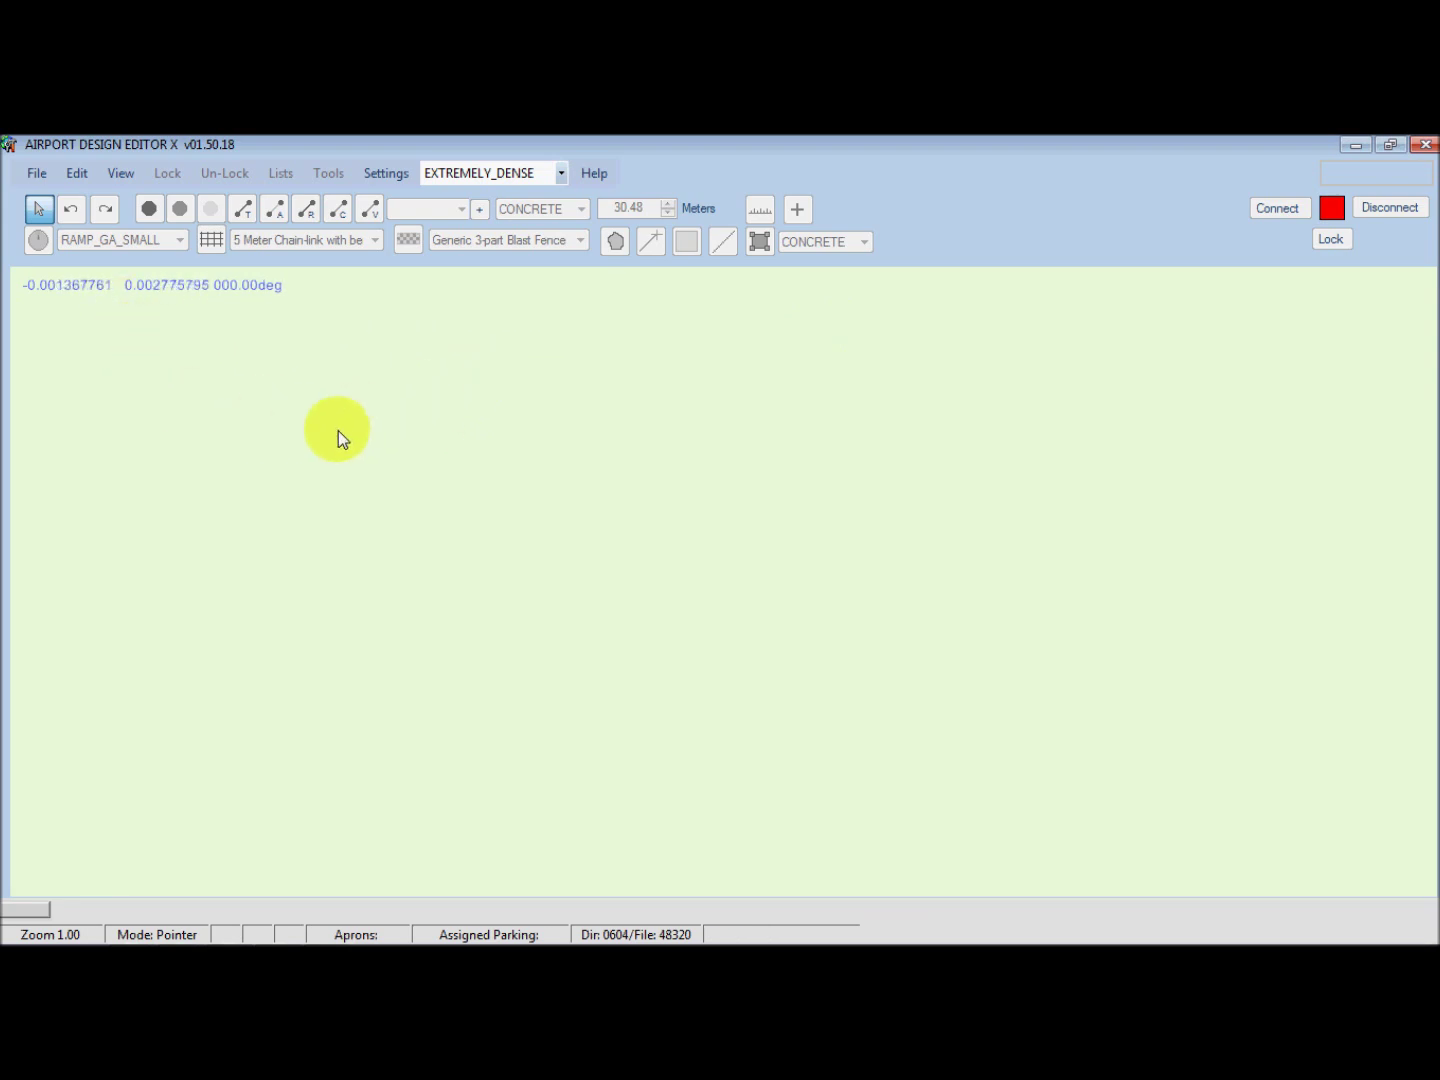
Find the stock airport with ICAO code CYGD and open CYGD - Goderich
click(32, 175)
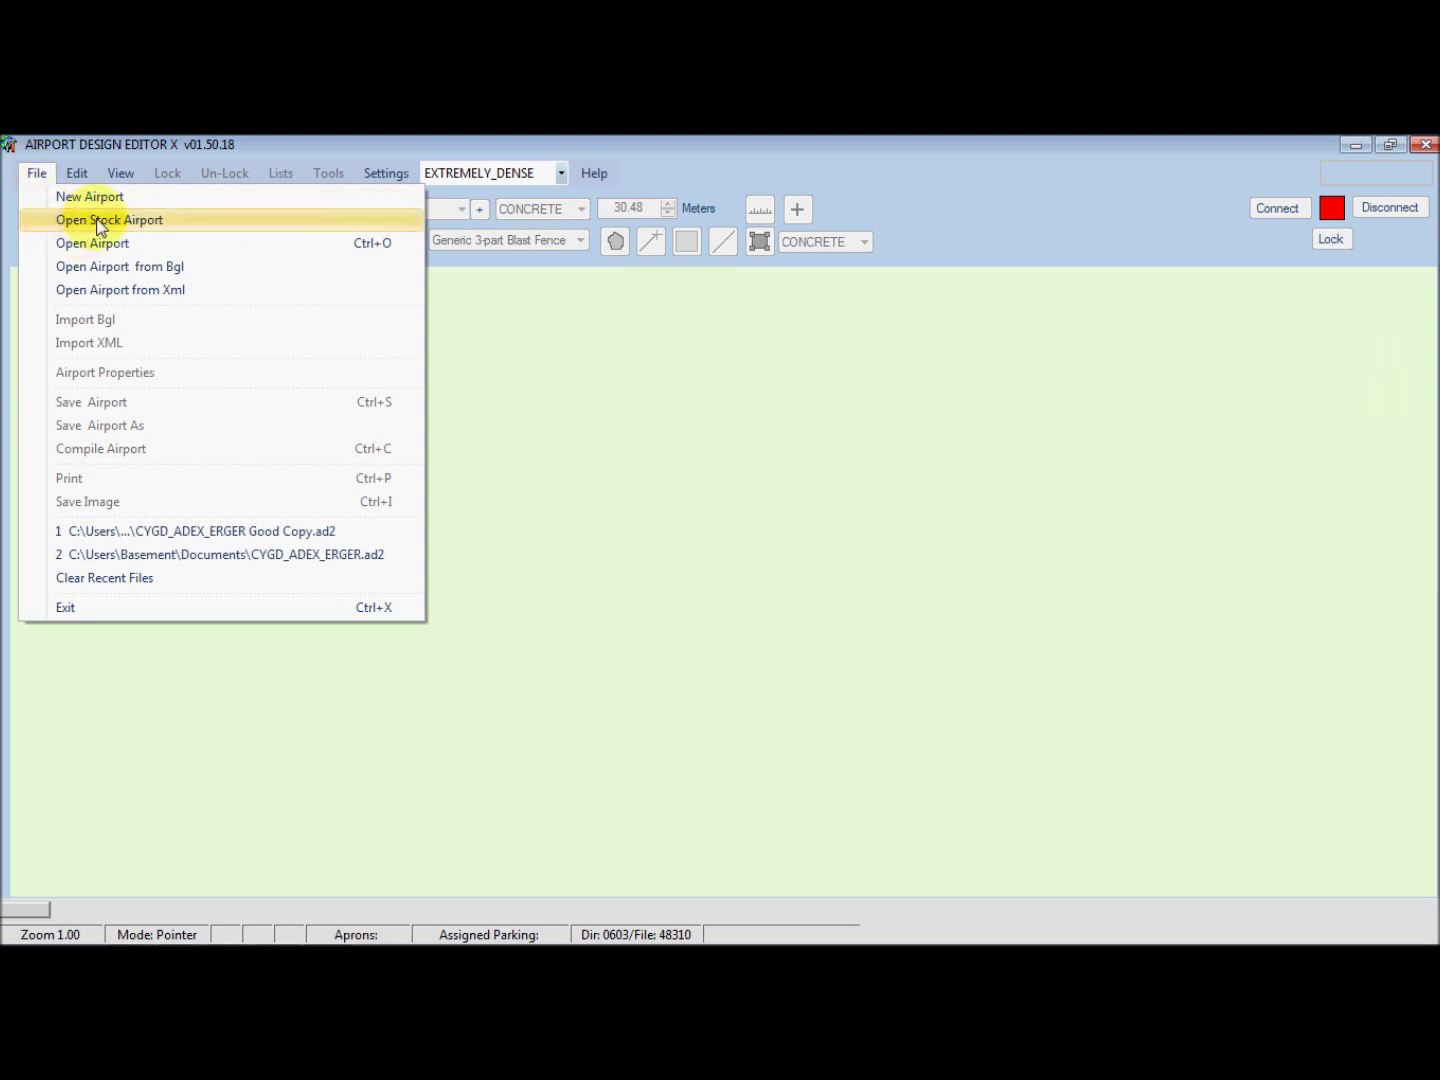
click(99, 222)
click(506, 345)
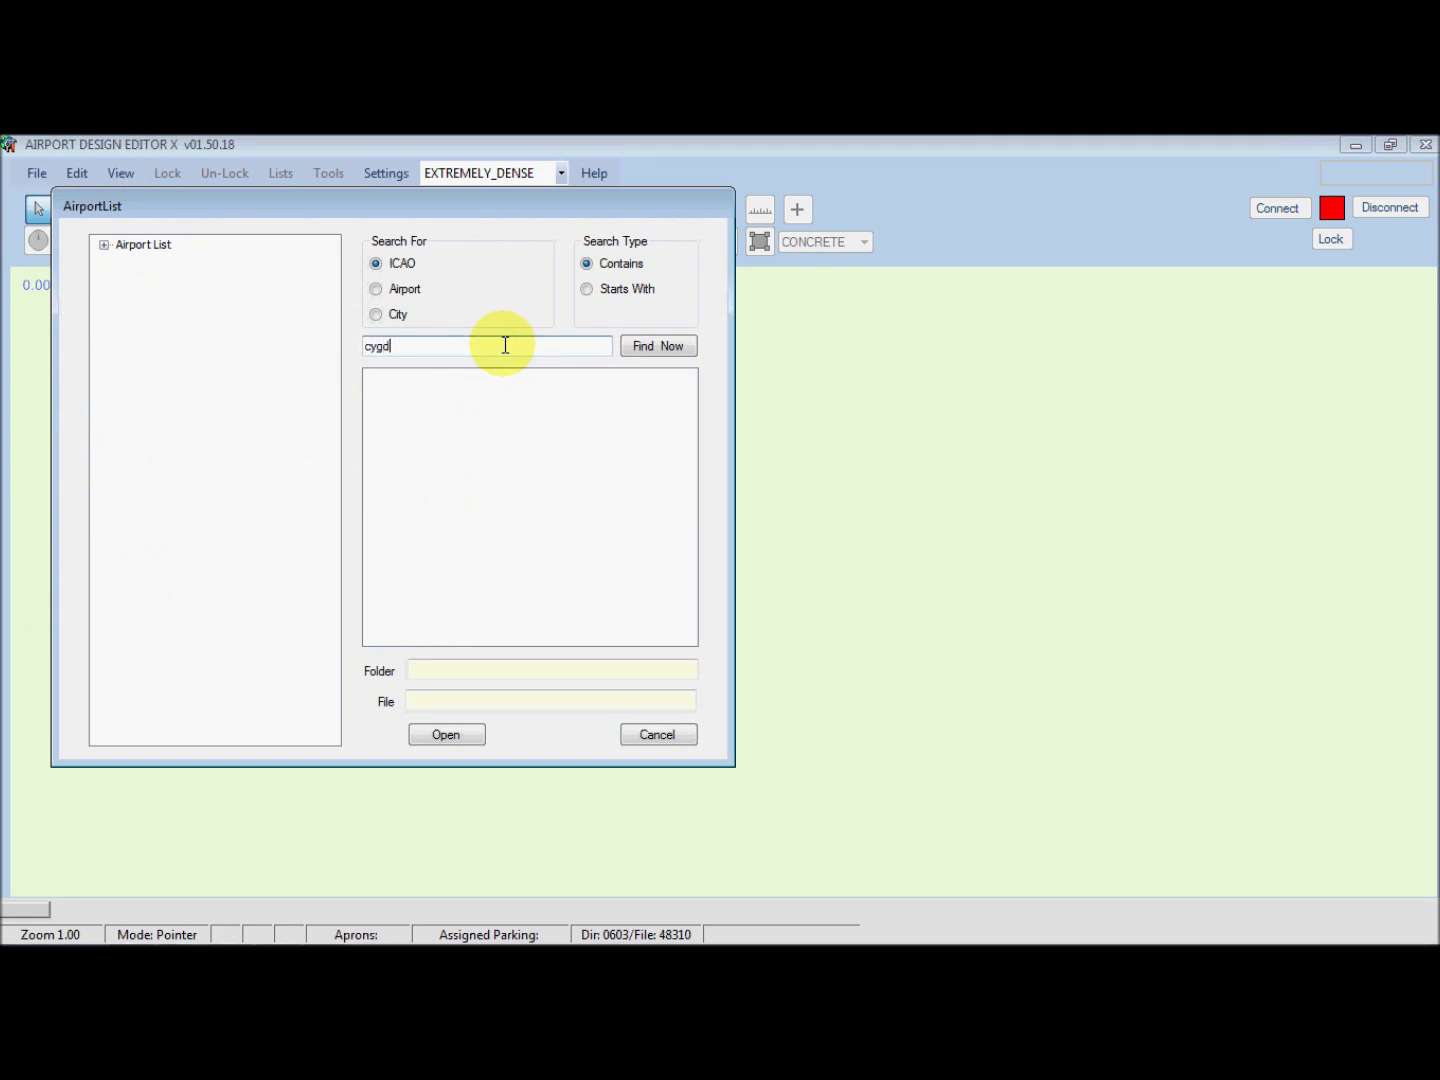
click(679, 350)
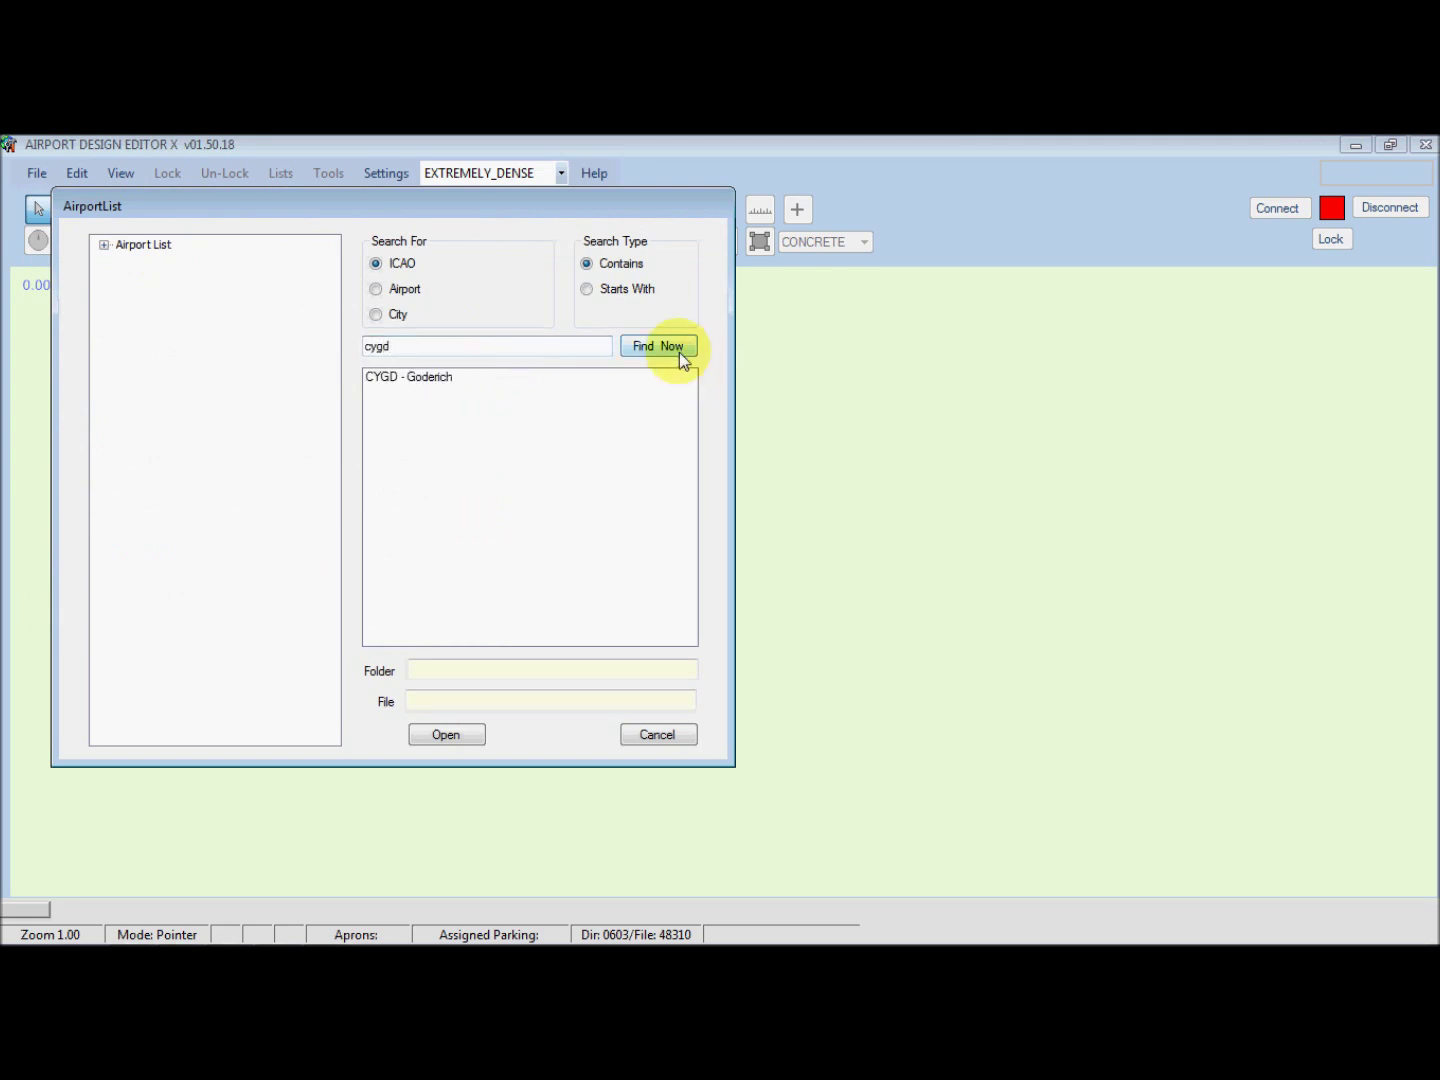
click(433, 382)
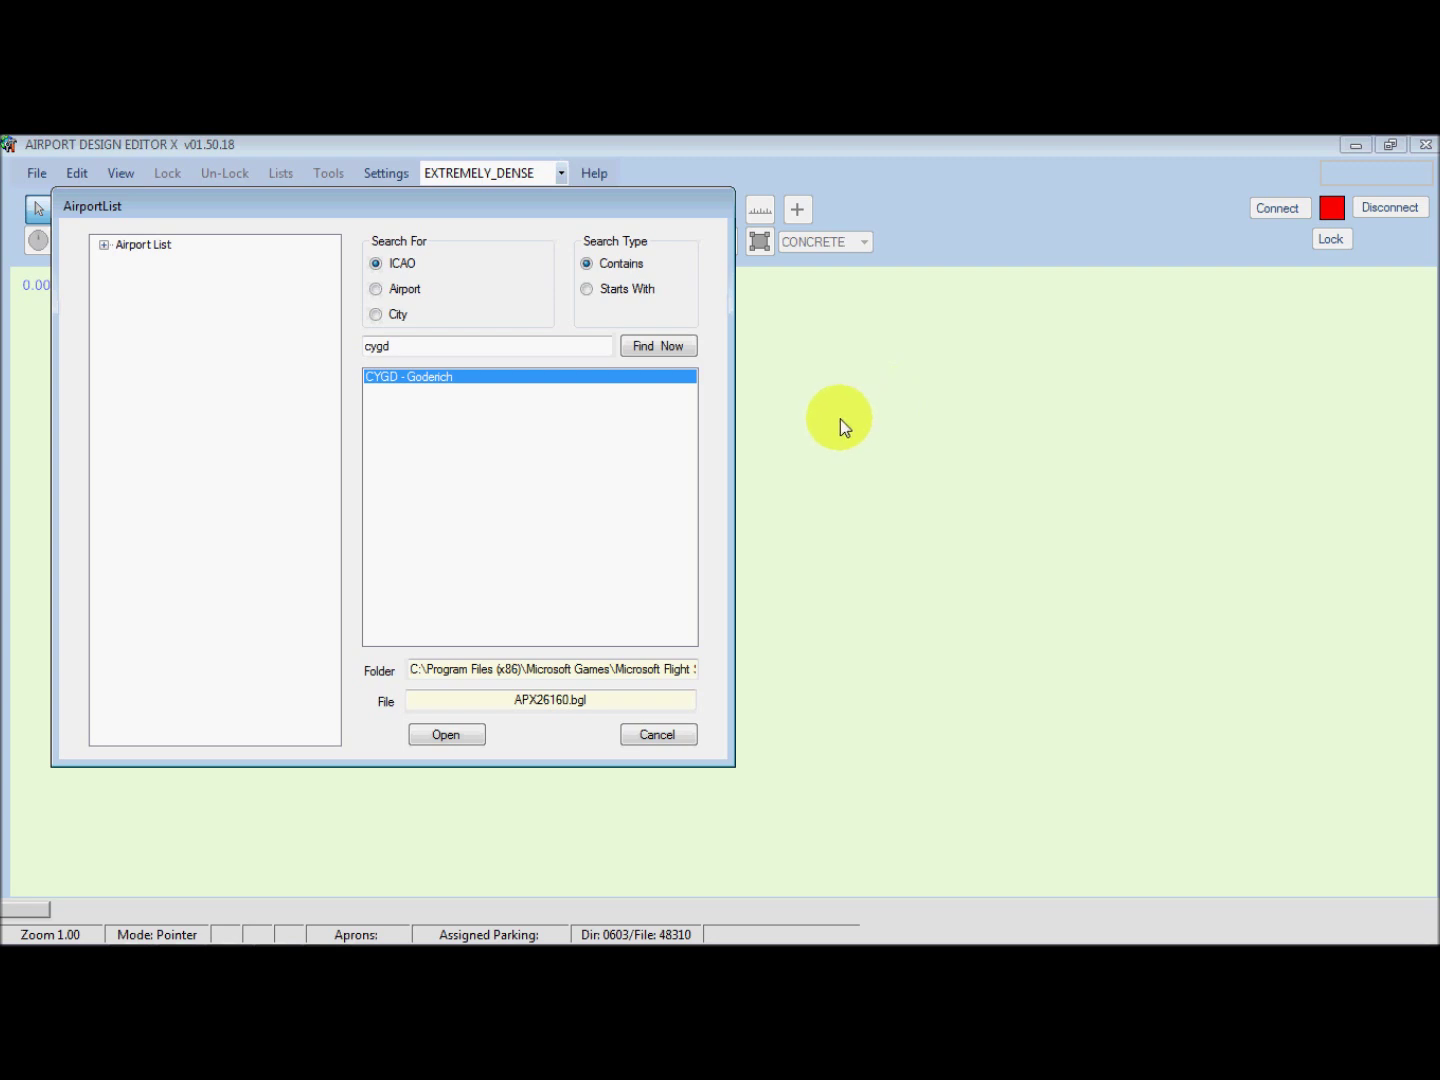
key(Return)
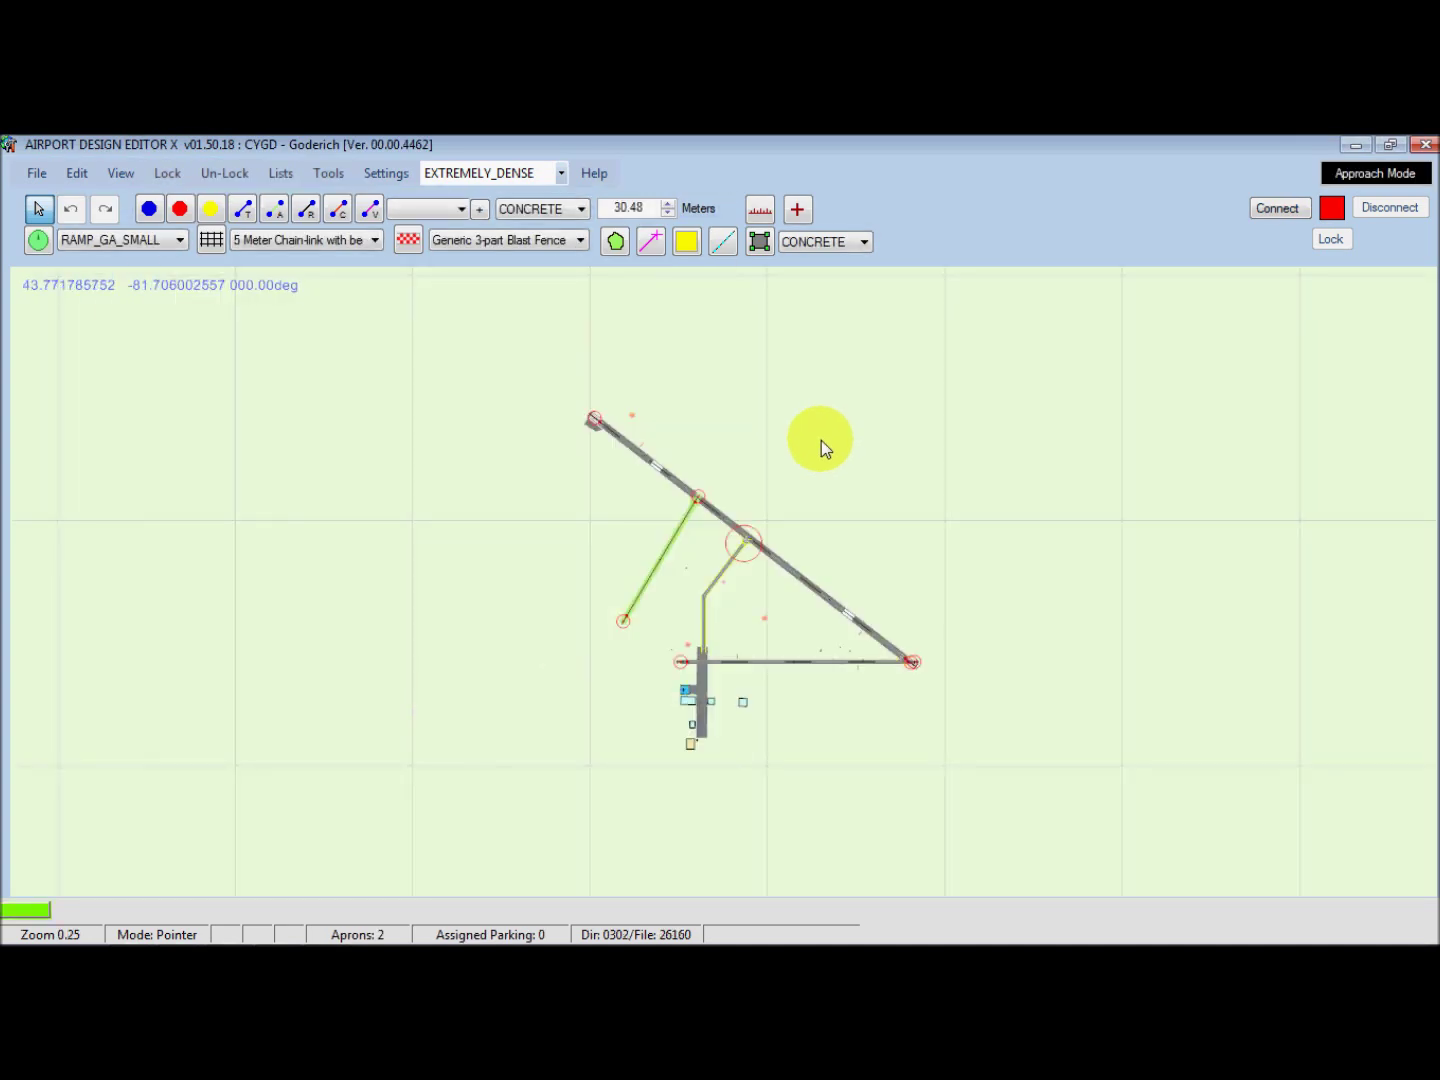
Examine the taxiway's southern end, the apron crossing the runway near its 10 end, and the fuel parking spot
scroll(800, 530, up, 5)
drag(826, 500, 934, 308)
scroll(869, 535, up, 6)
drag(686, 644, 788, 473)
scroll(641, 630, up, 3)
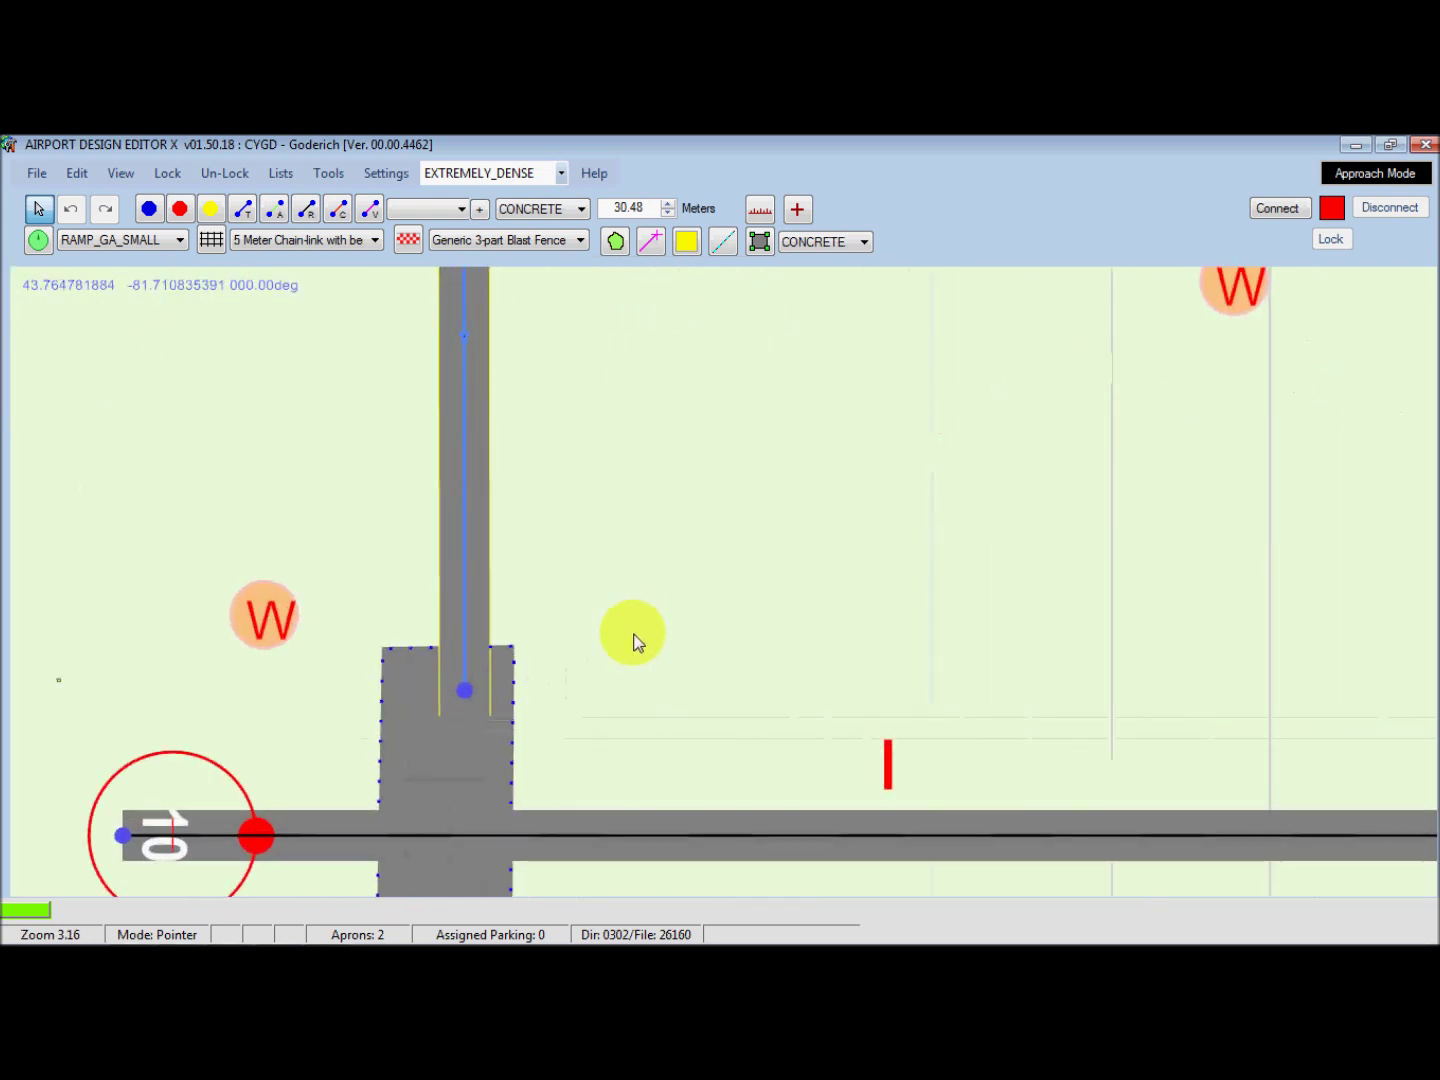
click(461, 694)
scroll(505, 700, up, 2)
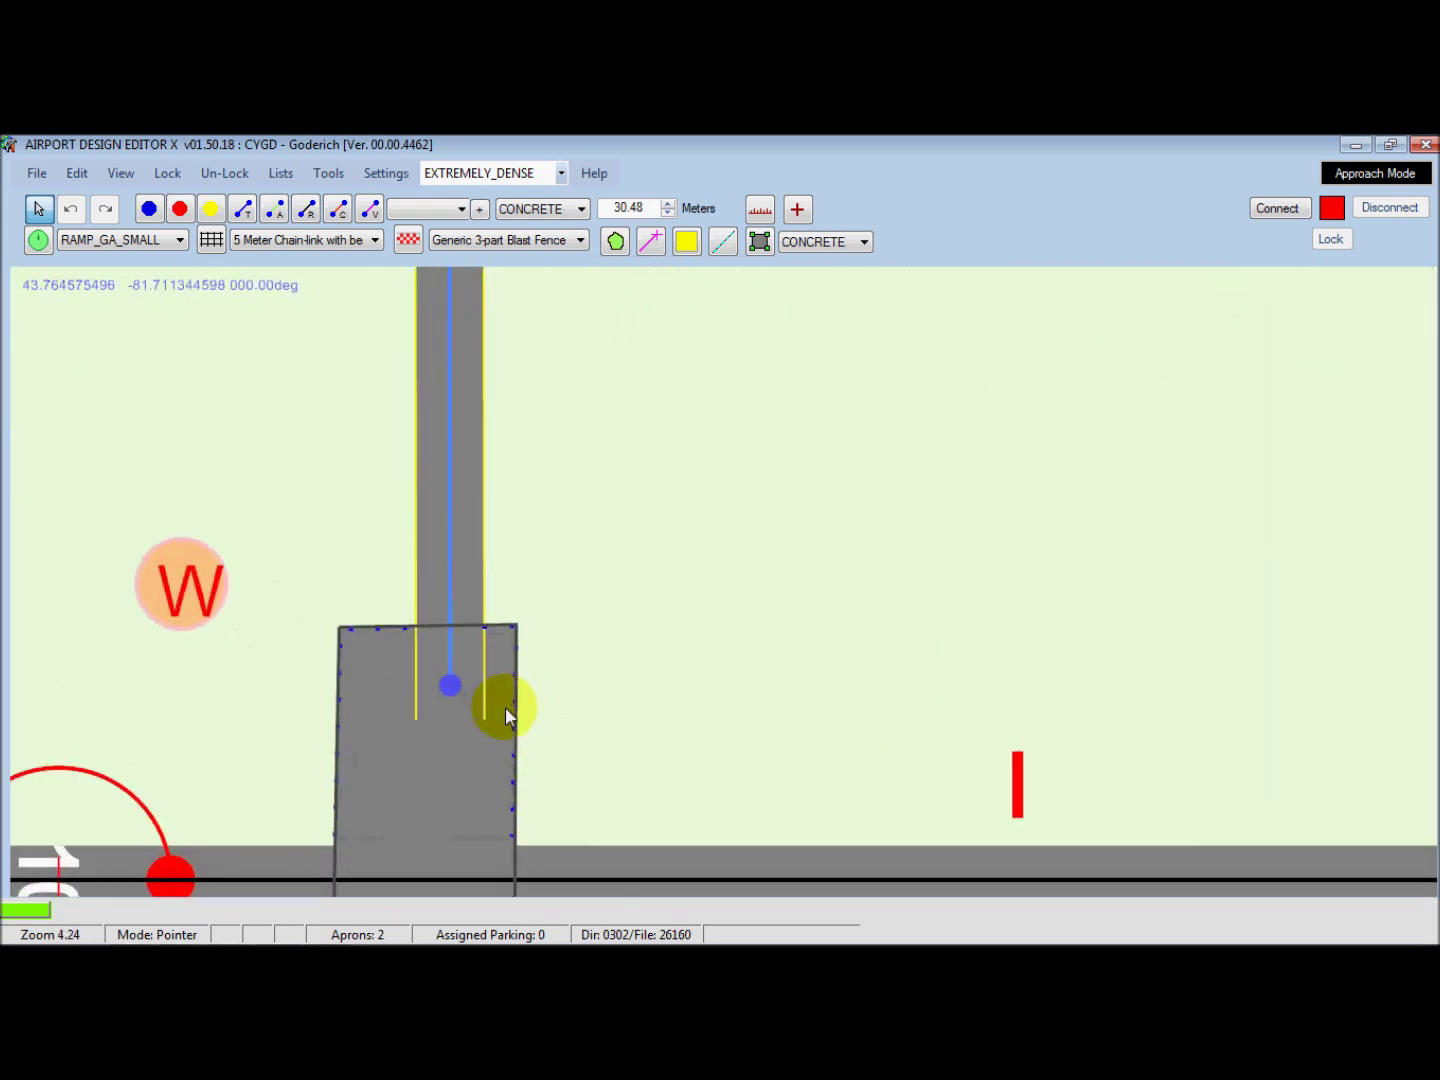
scroll(797, 586, down, 4)
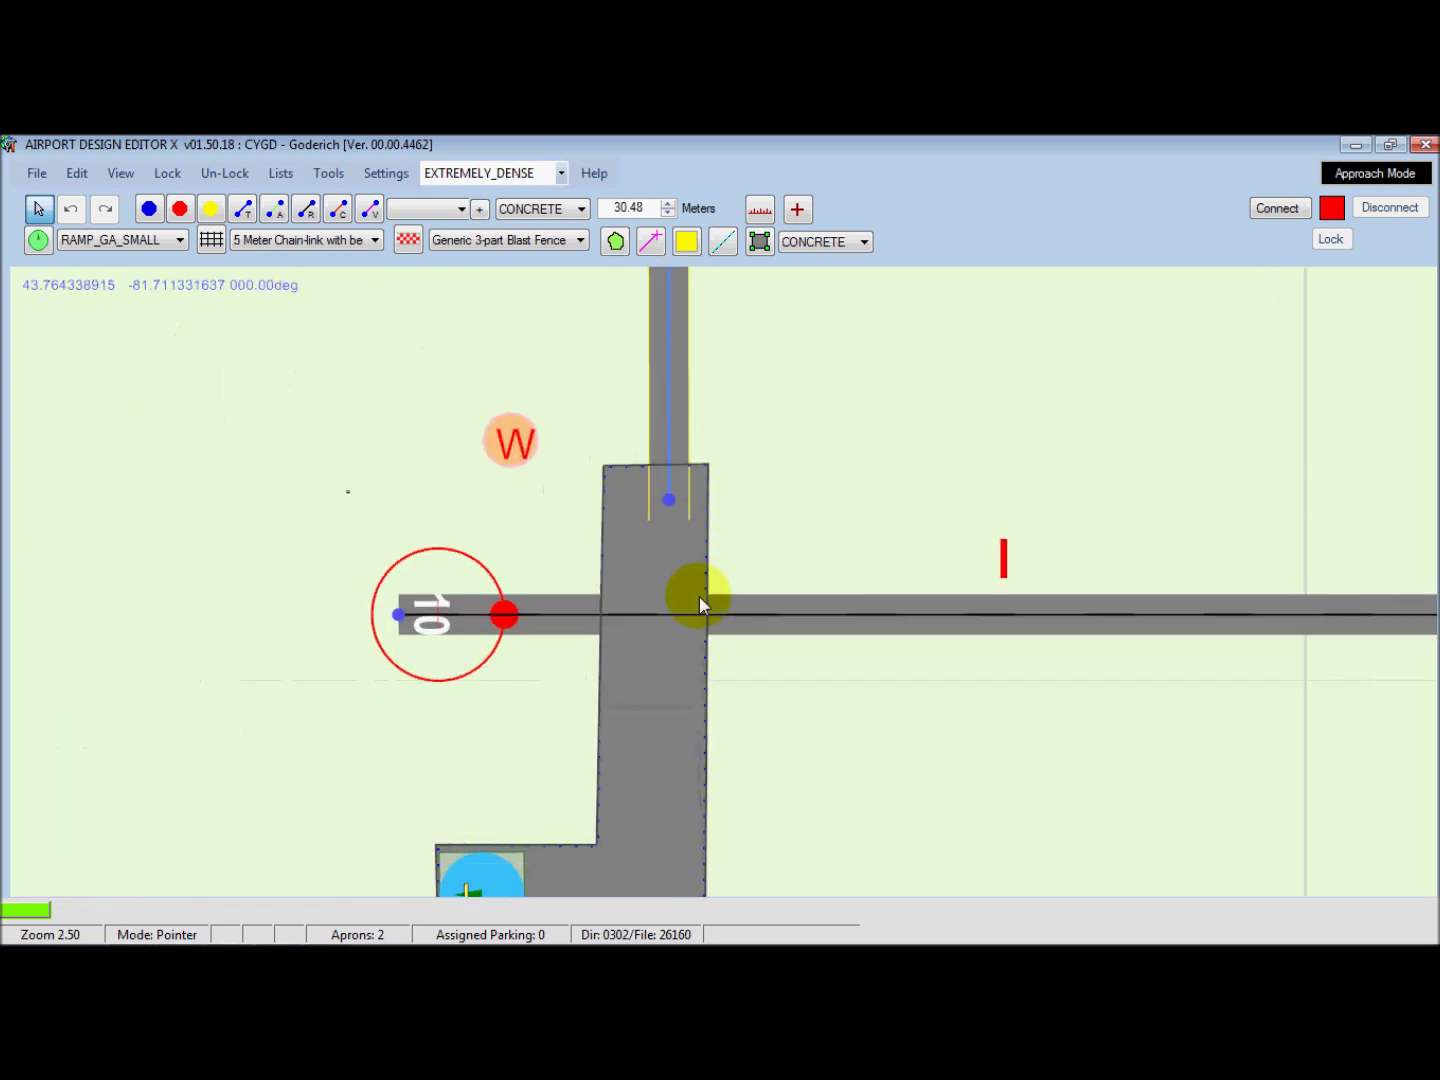
drag(705, 625, 679, 481)
scroll(688, 484, up, 1)
scroll(700, 585, down, 3)
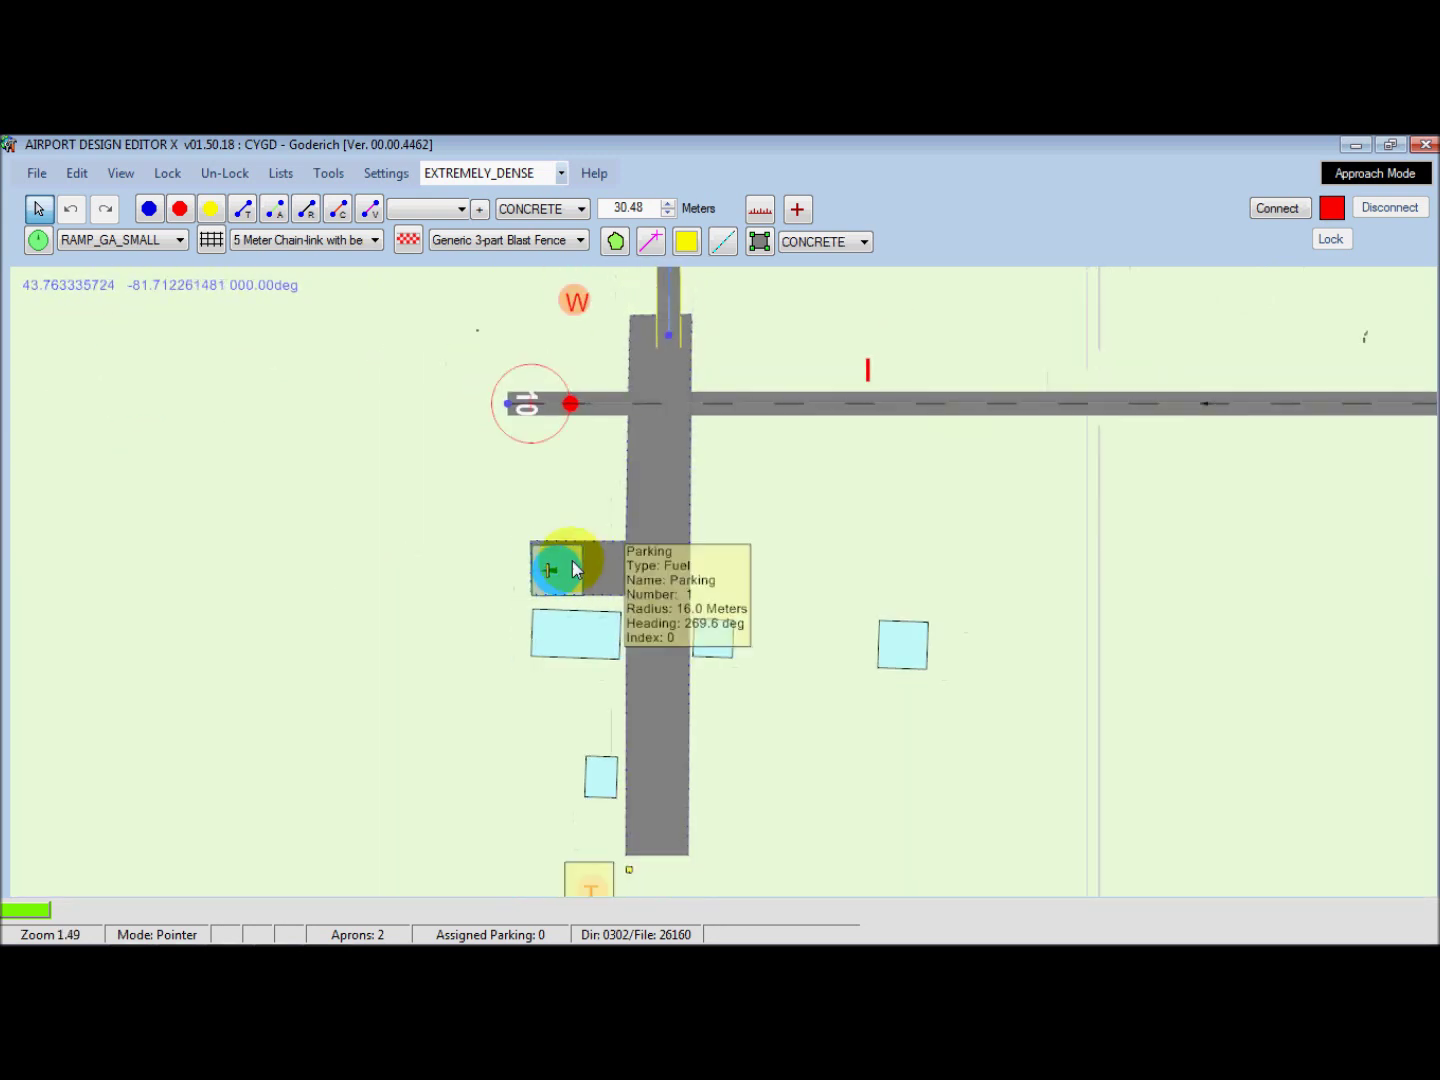
scroll(769, 636, up, 7)
scroll(775, 589, down, 1)
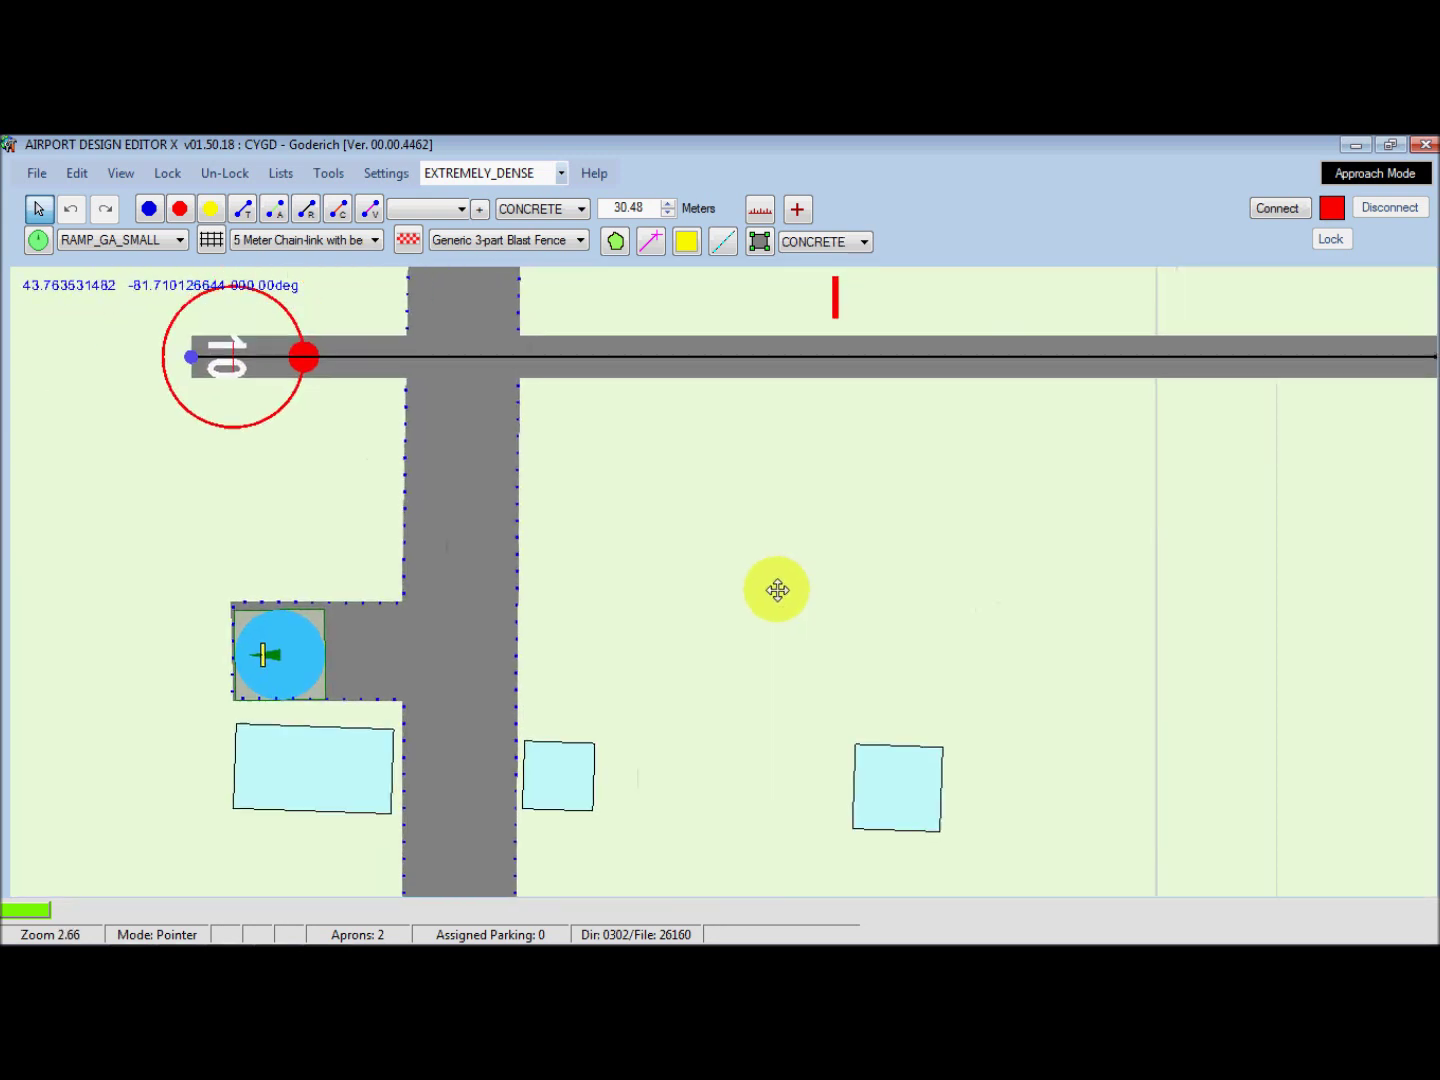
Examine the taxiway's route north from the apron to its junction with the diagonal runway
scroll(831, 561, down, 1)
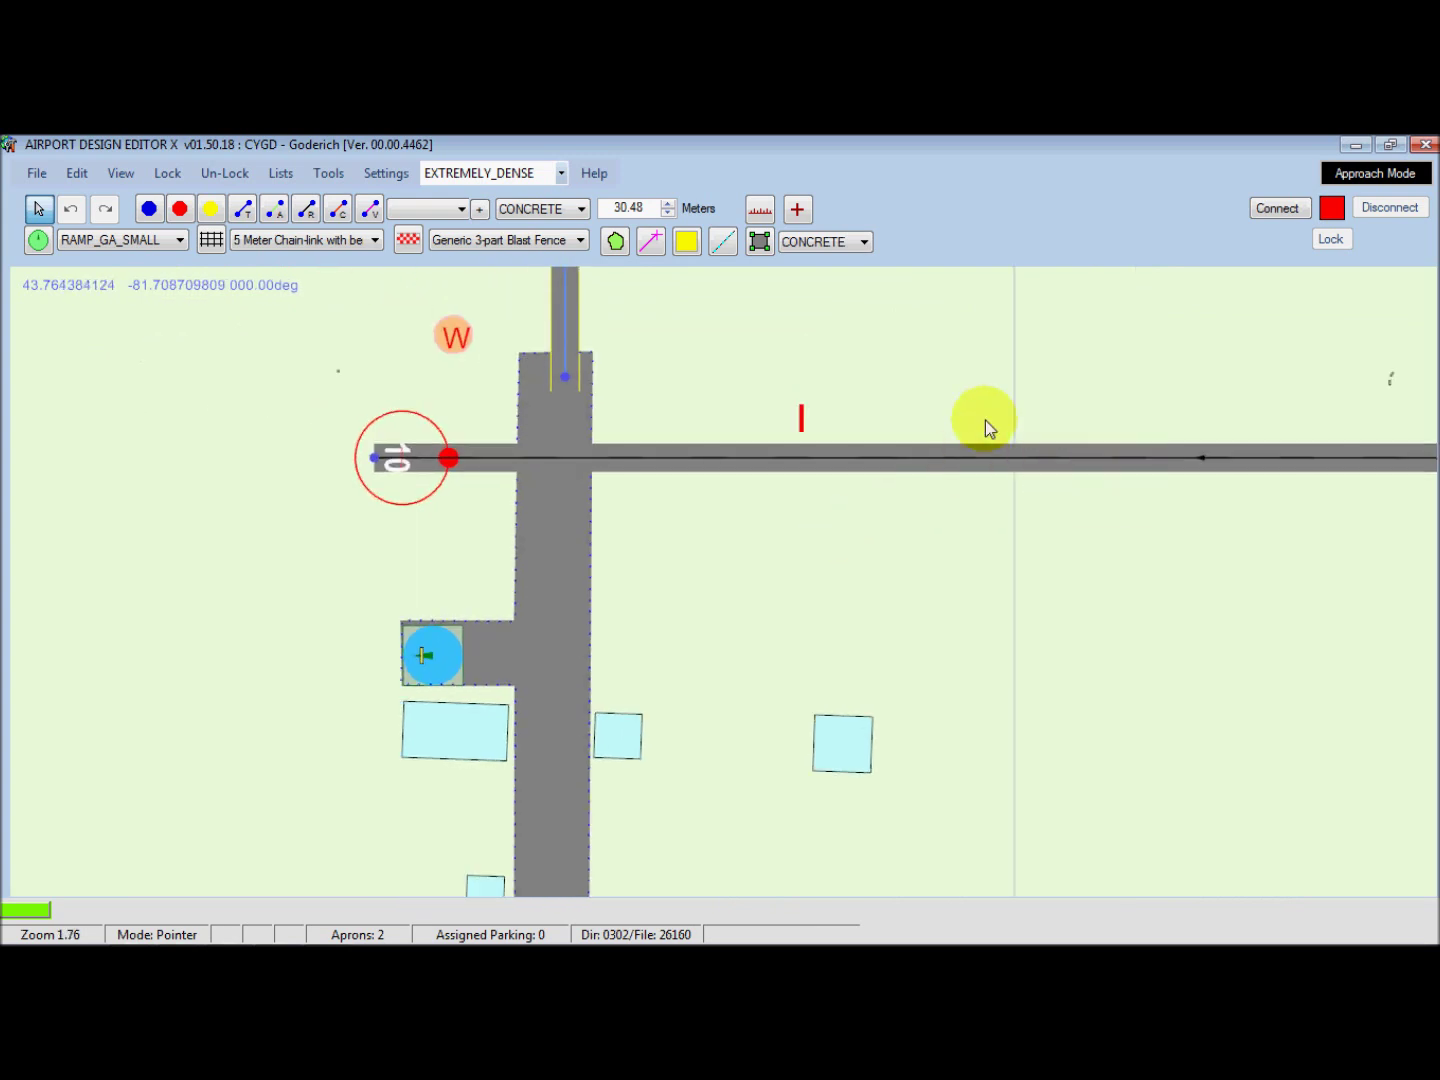
scroll(986, 428, down, 1)
scroll(810, 453, down, 2)
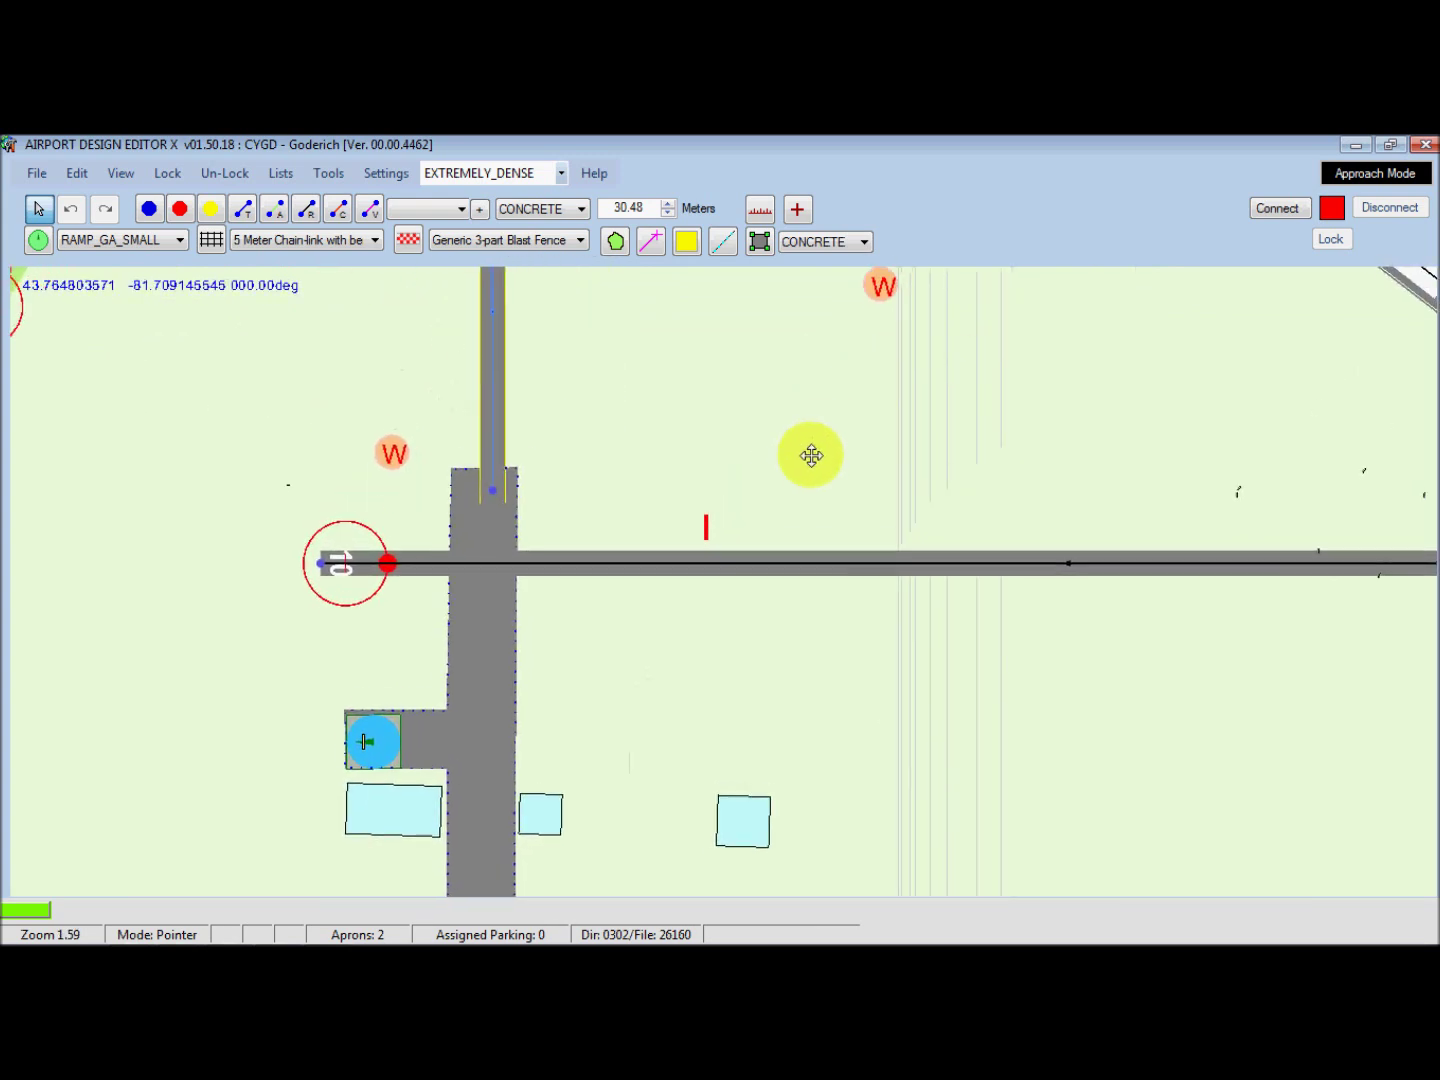
scroll(910, 513, up, 1)
scroll(910, 513, down, 3)
drag(1055, 467, 852, 706)
scroll(765, 620, up, 2)
scroll(715, 405, up, 3)
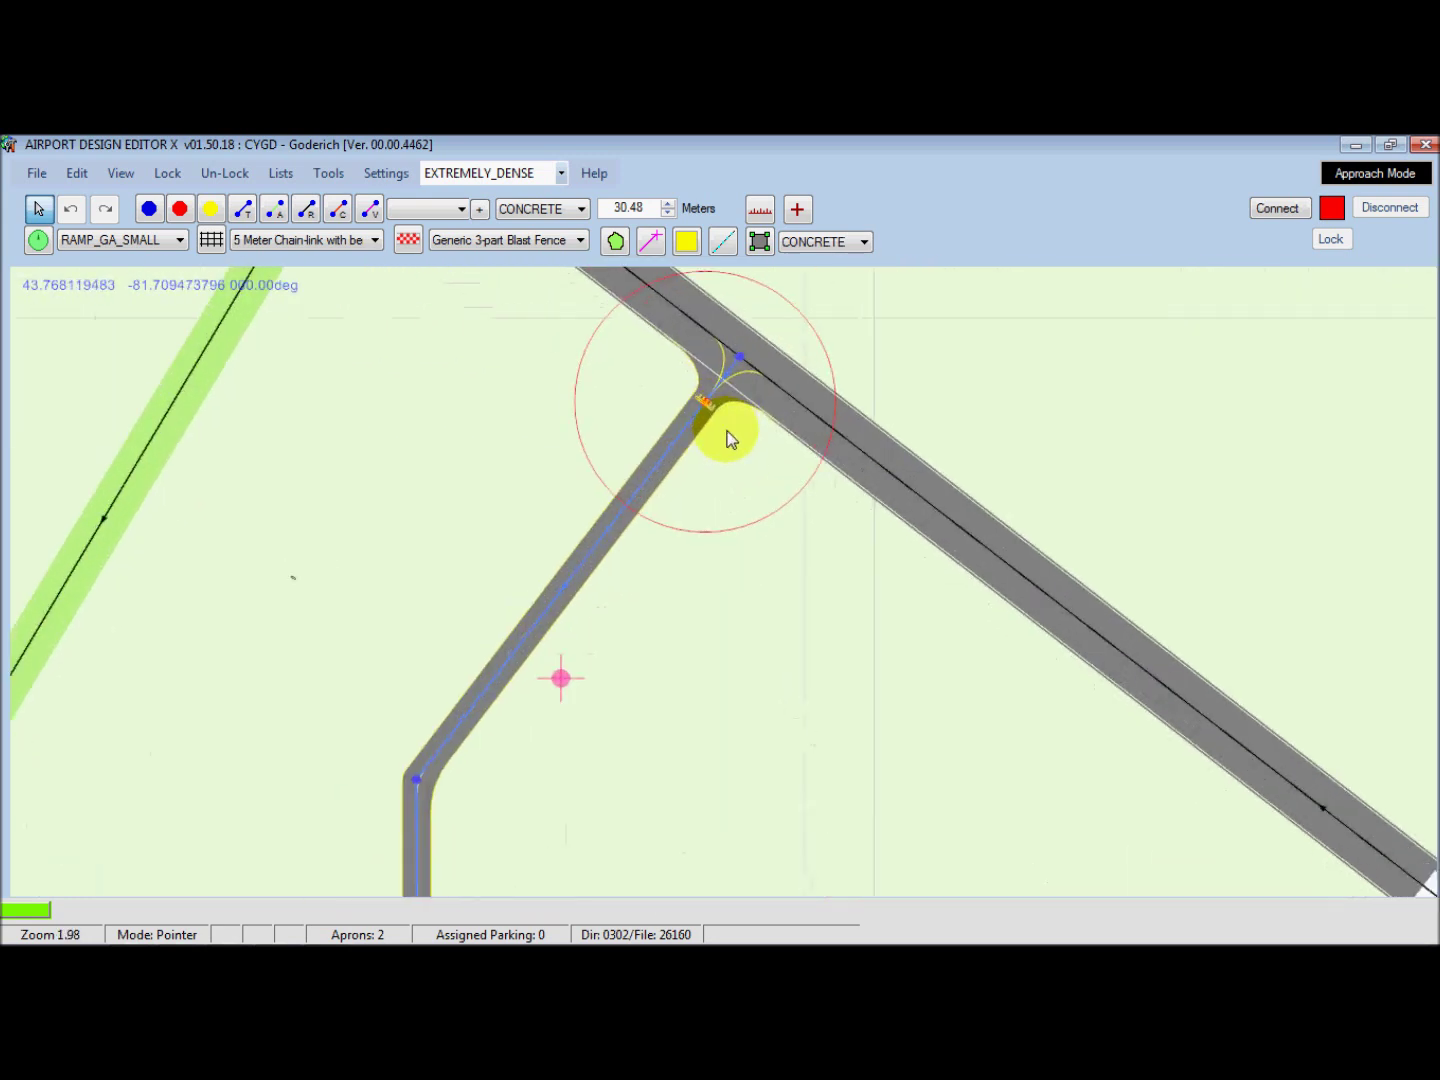
scroll(731, 330, down, 4)
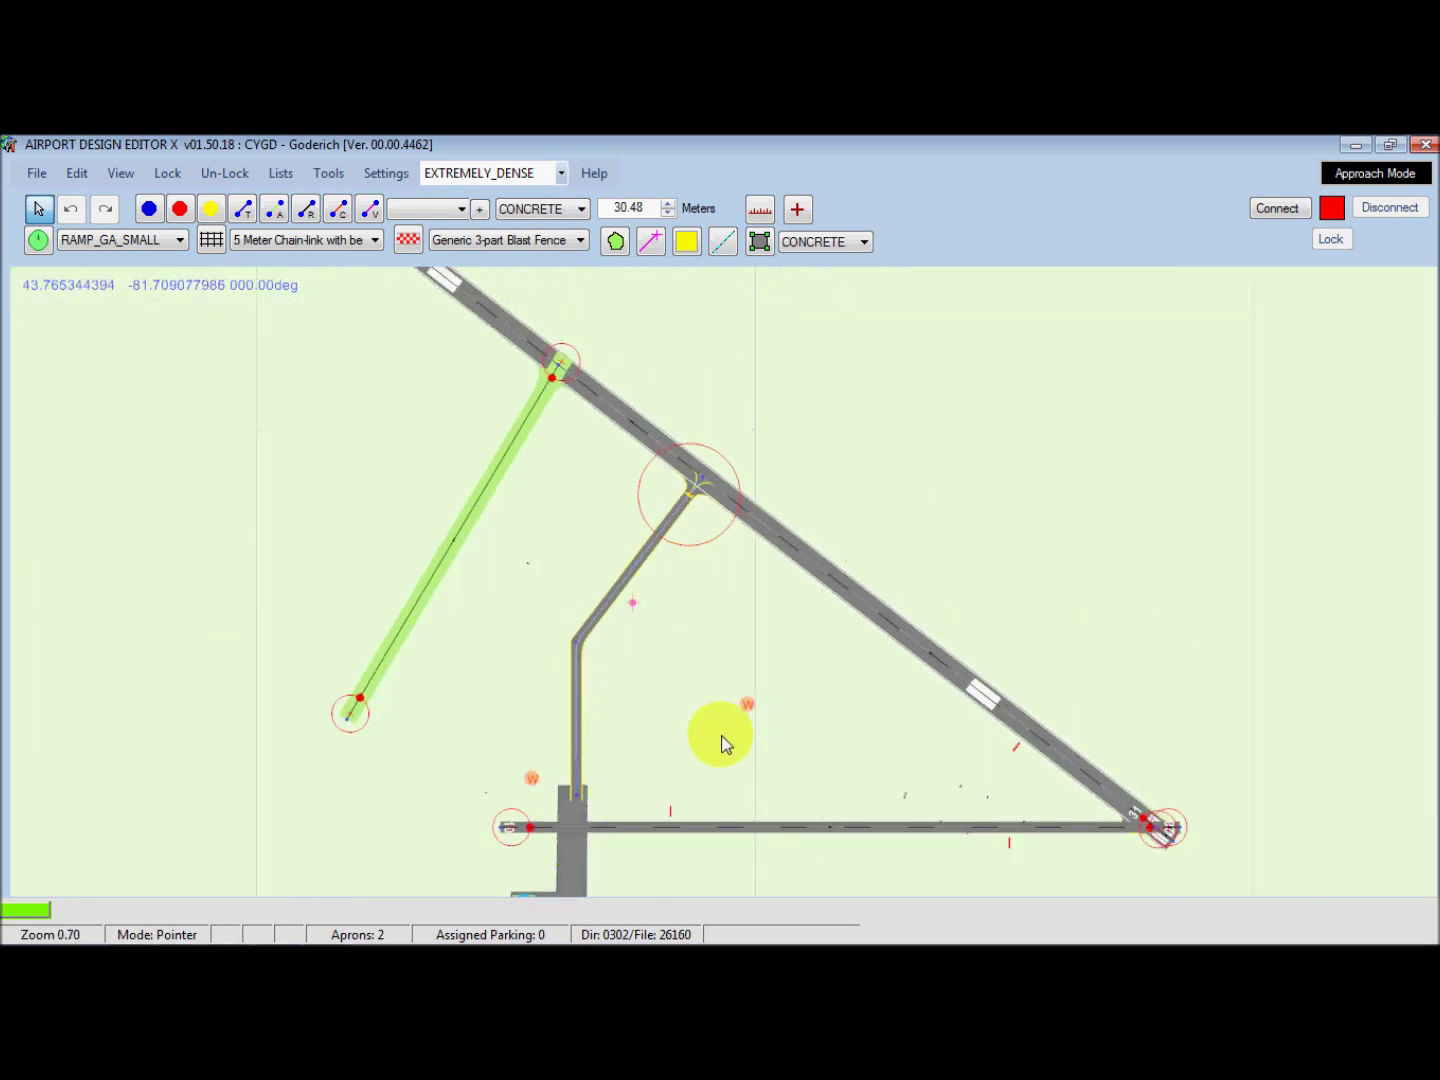
Inspect the runway 10 start location and the fuel parking spot on the apron's side extension
drag(722, 741, 832, 459)
scroll(644, 553, up, 1)
scroll(644, 552, up, 6)
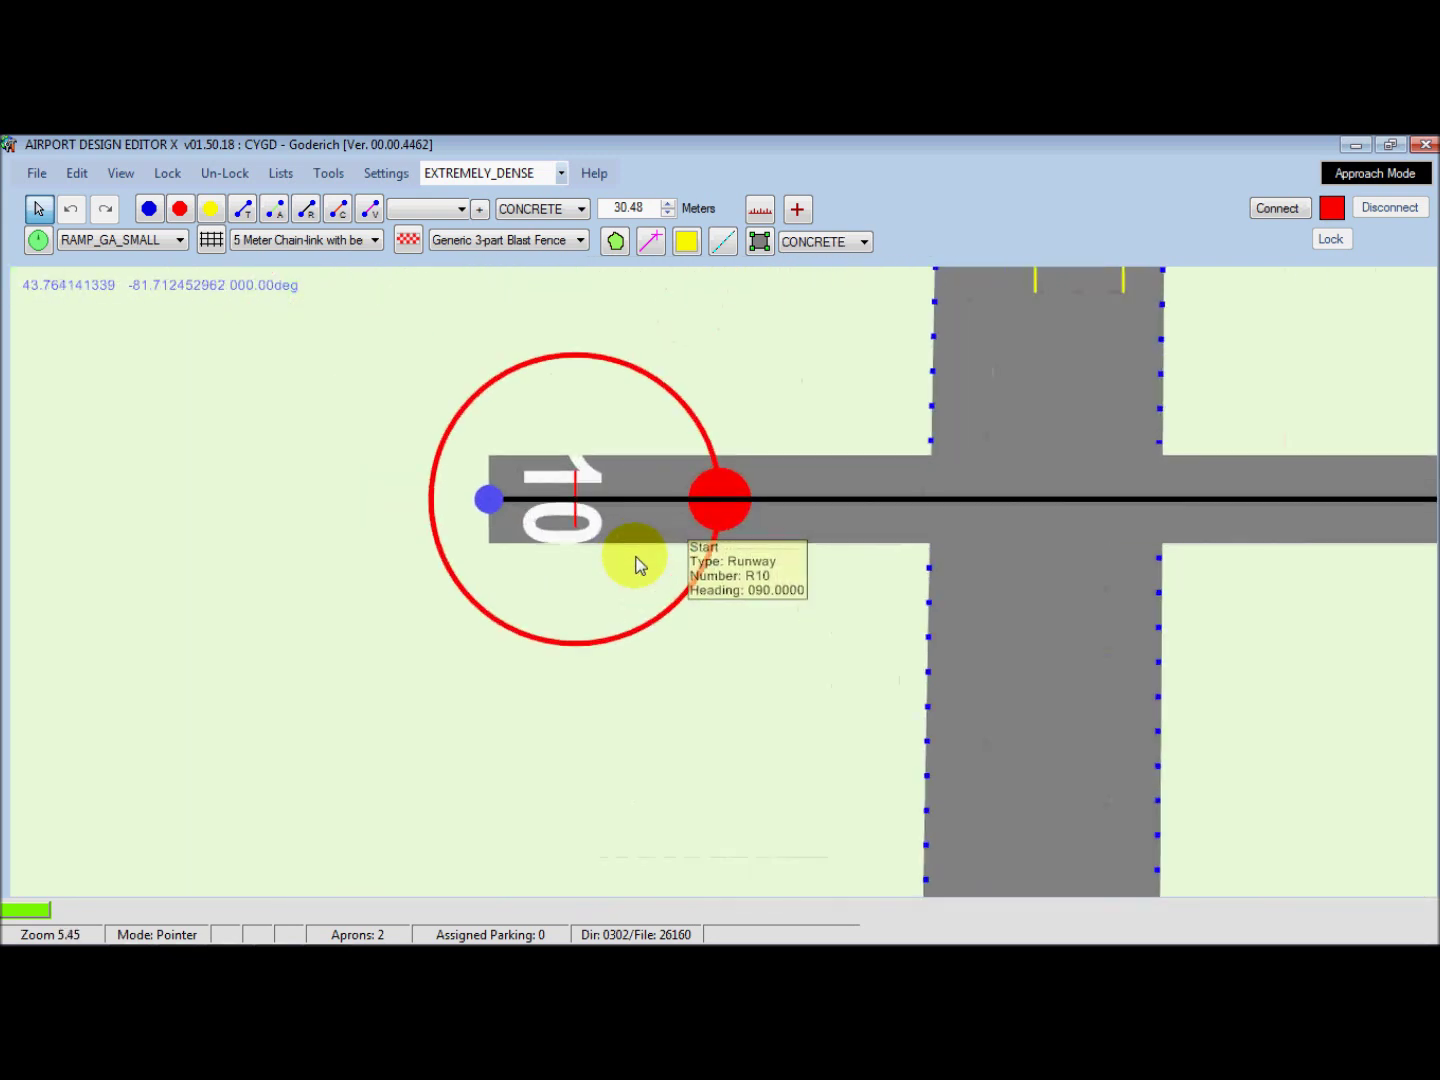
scroll(693, 655, down, 1)
drag(693, 652, 802, 377)
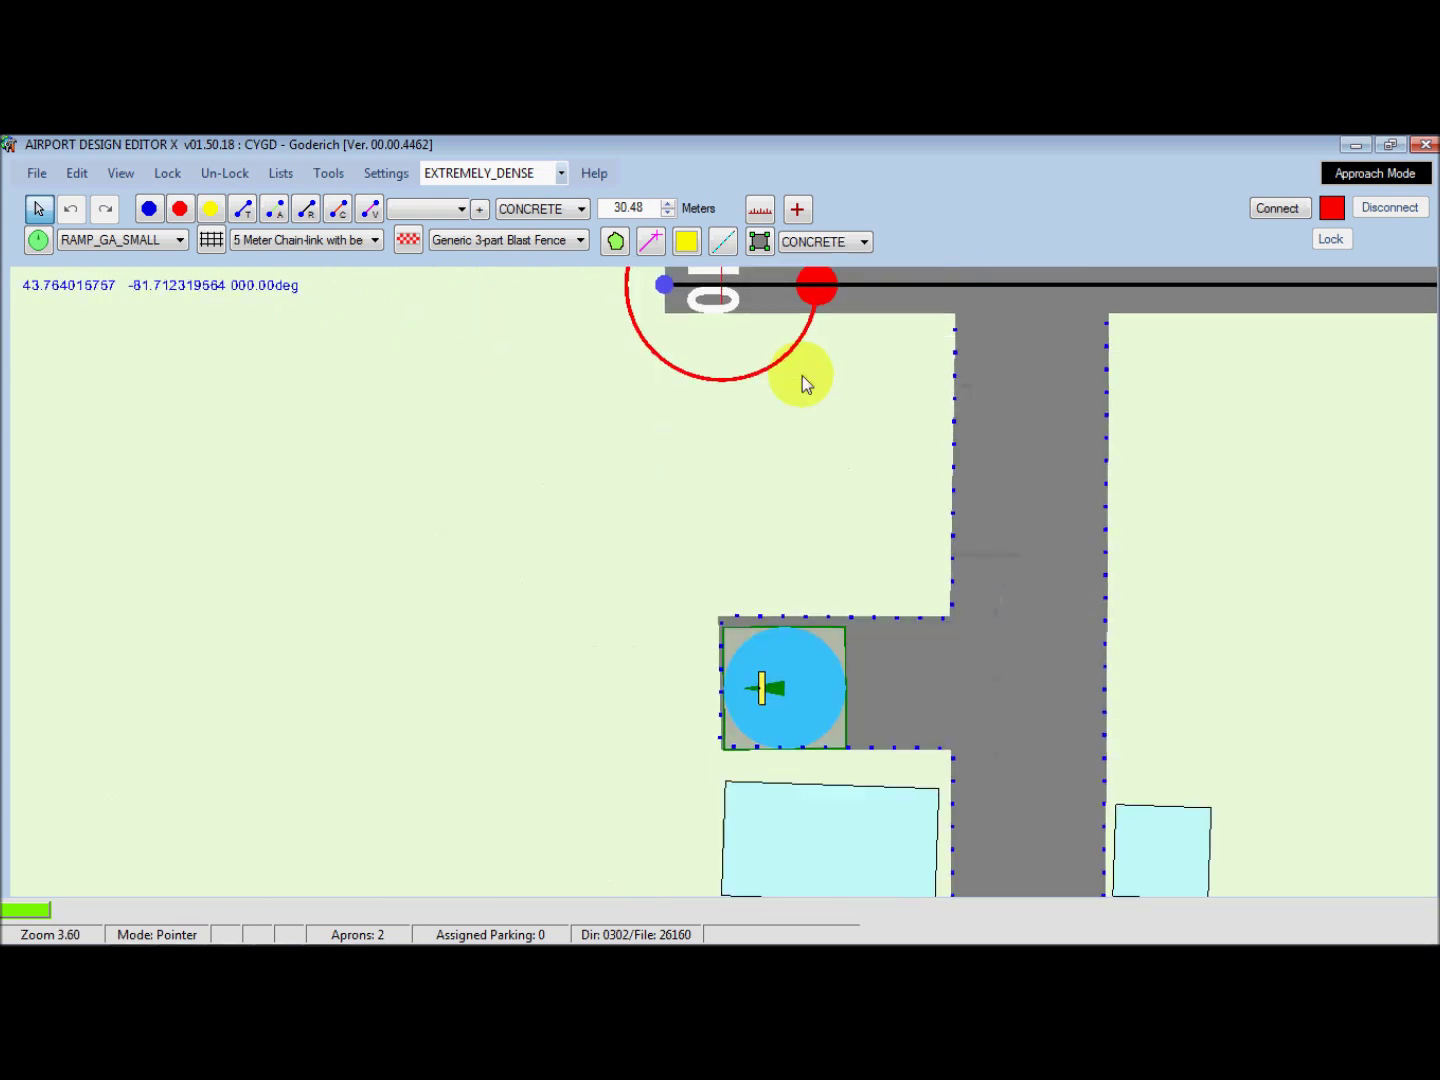
mouse_move(765, 686)
mouse_move(771, 699)
mouse_down()
mouse_move(818, 713)
mouse_move(790, 702)
mouse_move(923, 689)
mouse_up()
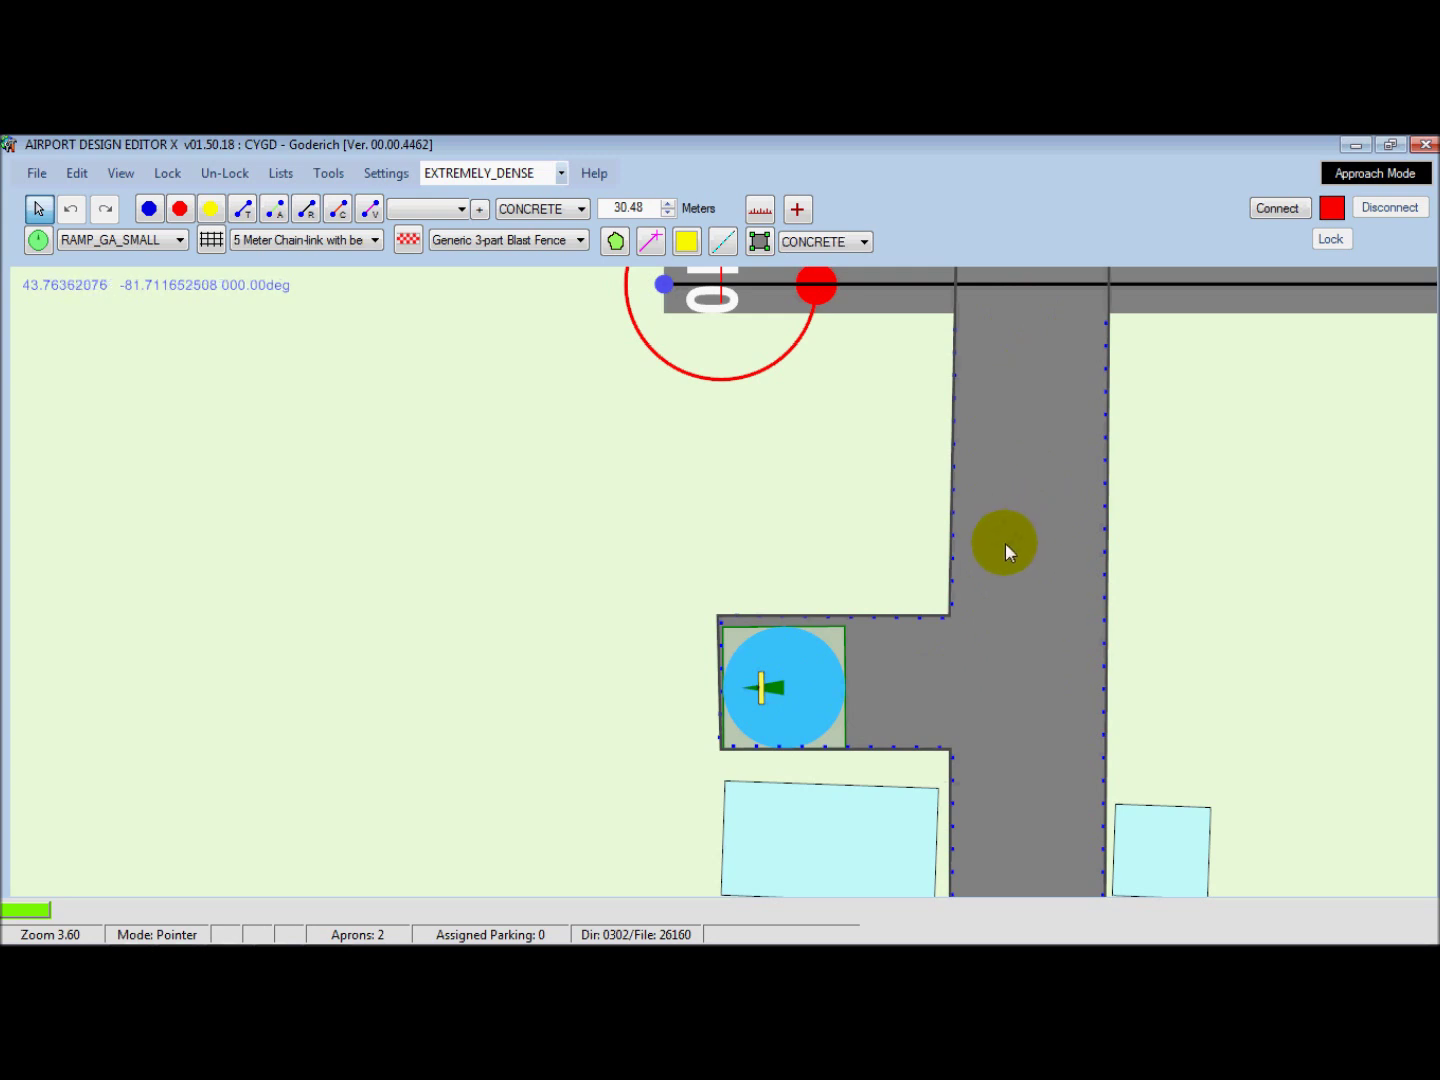
Inspect the generic buildings, beacon tower and stock library object around the apron's southern part
scroll(1005, 544, down, 1)
drag(1186, 604, 779, 390)
scroll(785, 458, down, 1)
drag(871, 595, 761, 506)
scroll(743, 515, down, 1)
scroll(743, 514, up, 2)
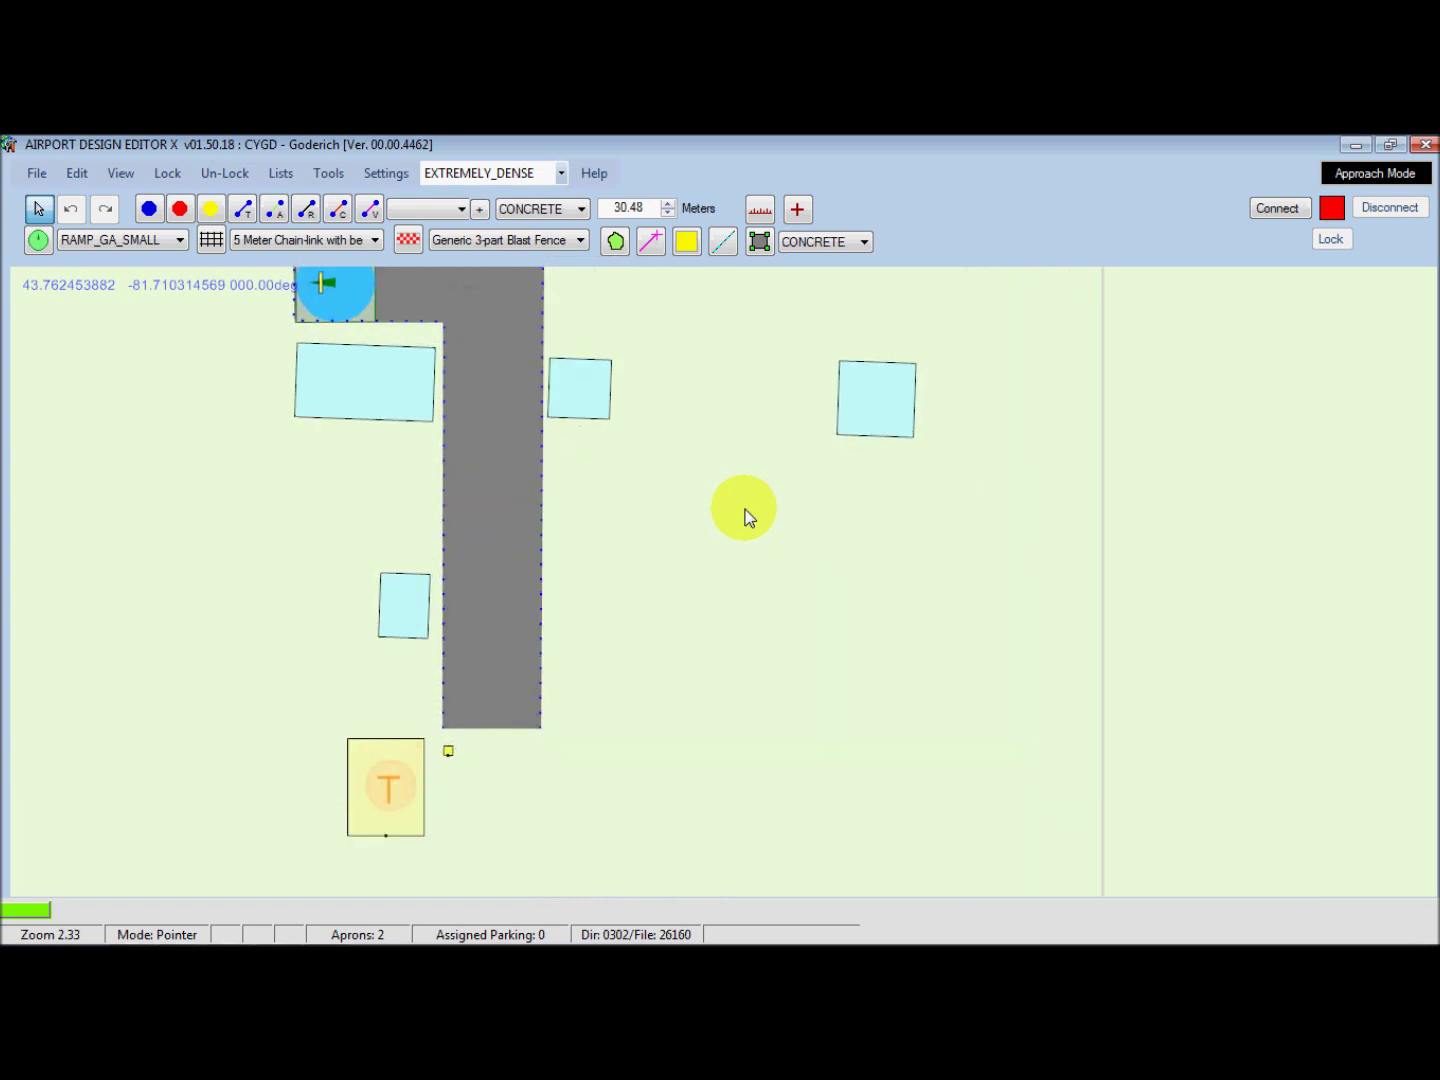
scroll(742, 514, up, 1)
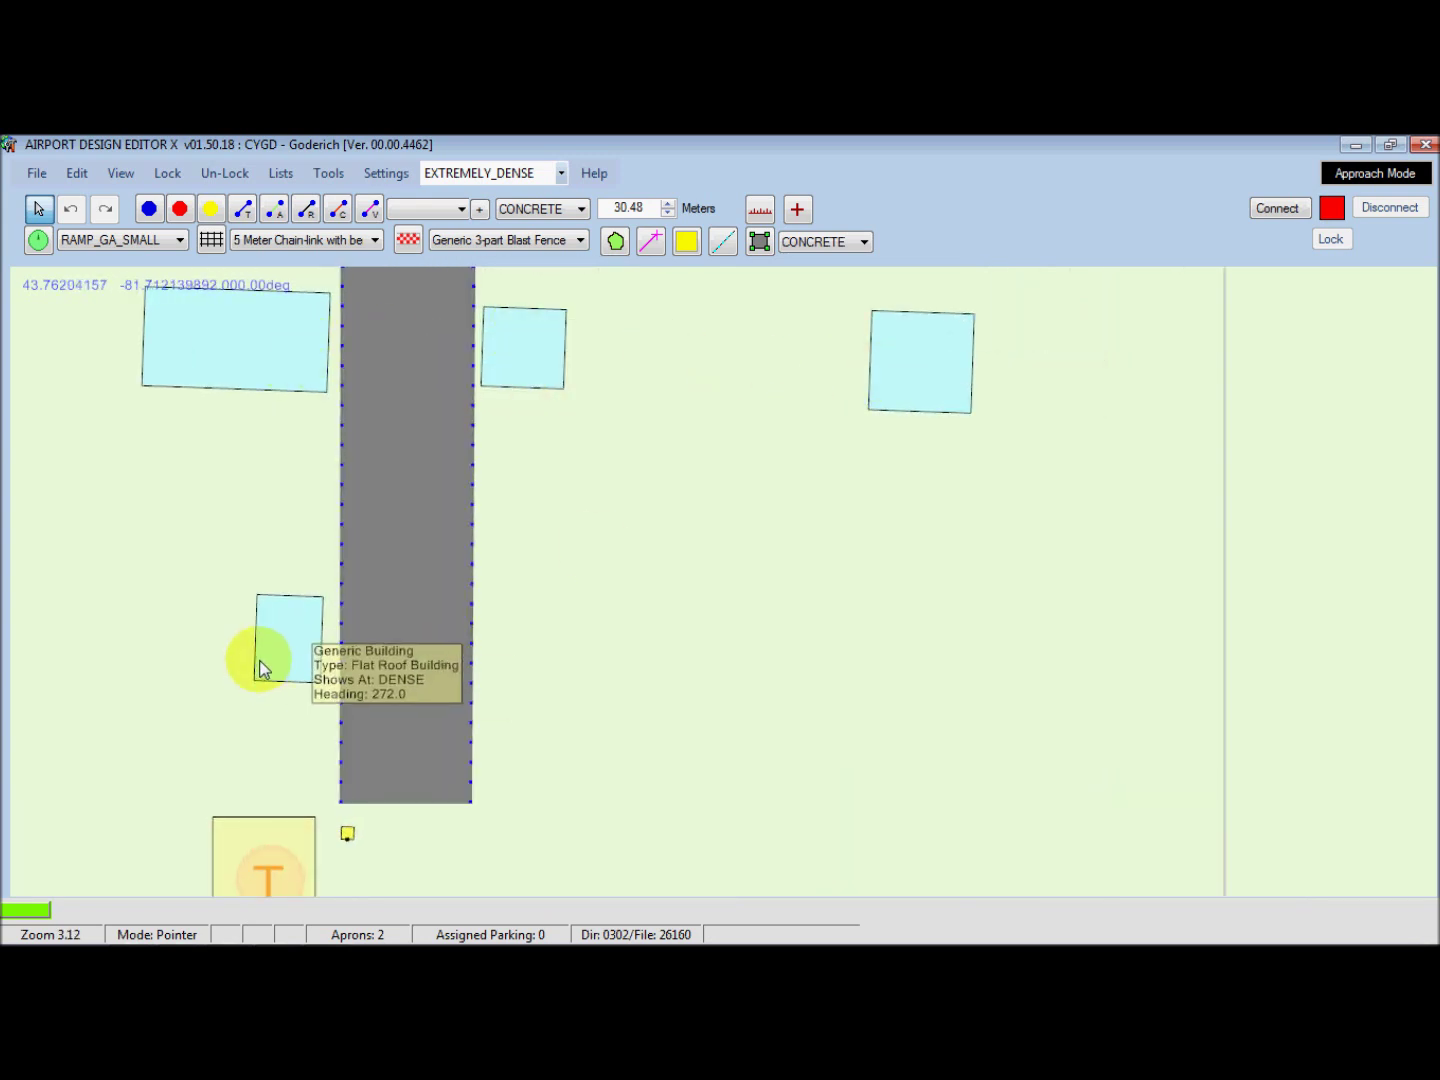
scroll(491, 620, down, 2)
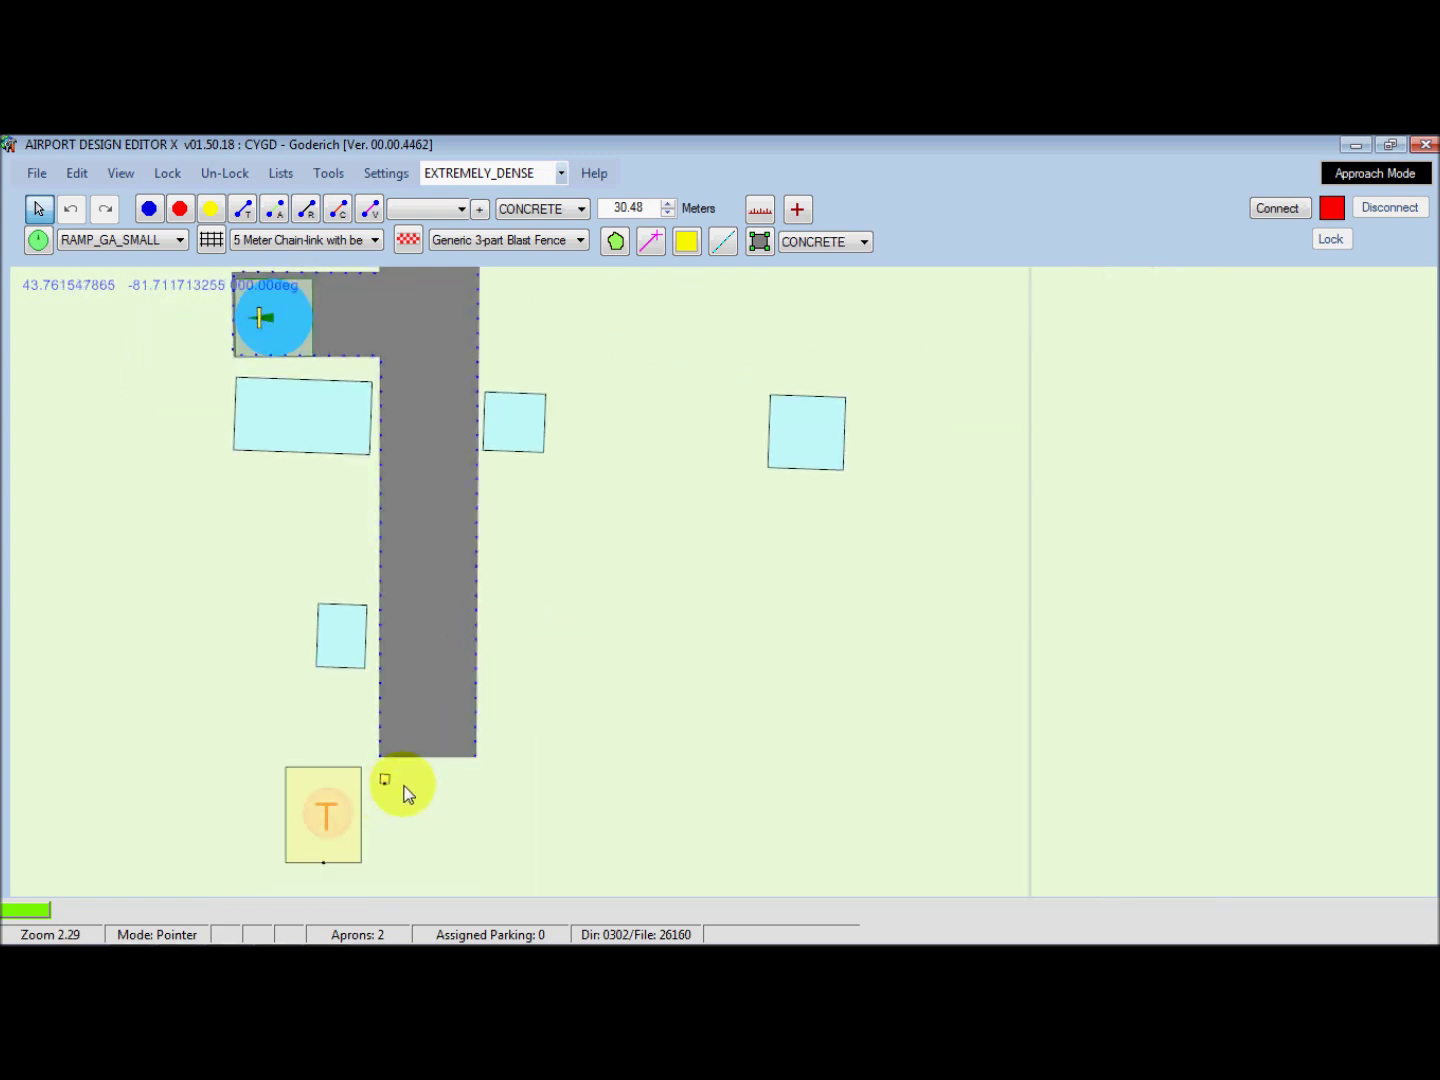
mouse_move(389, 788)
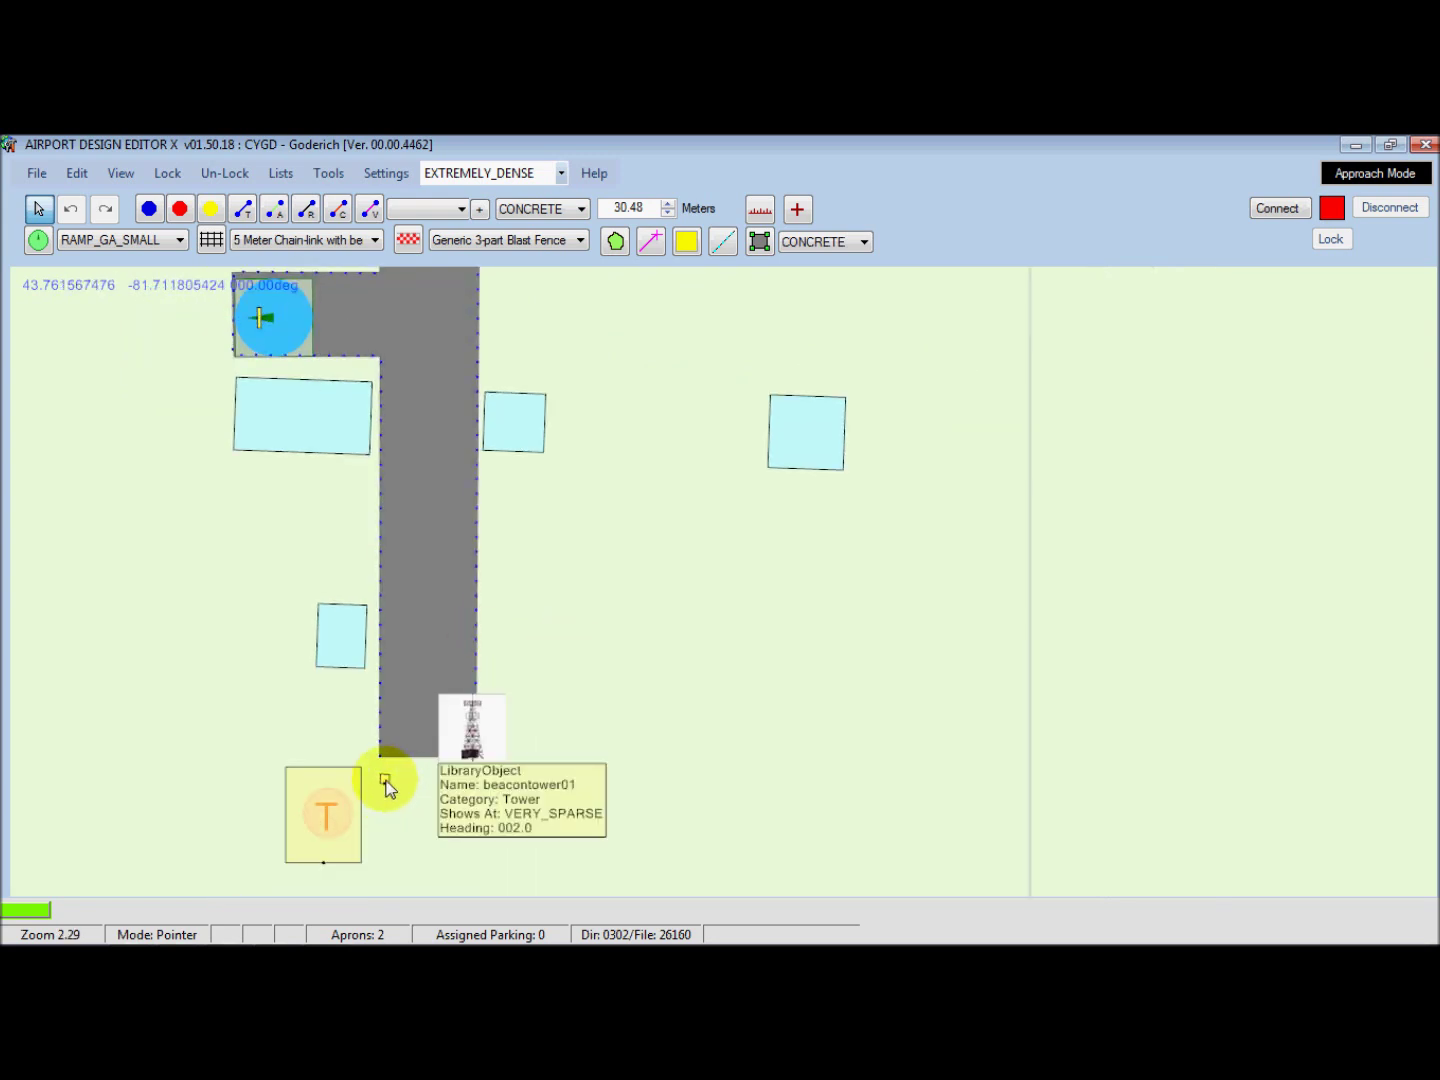
mouse_move(311, 824)
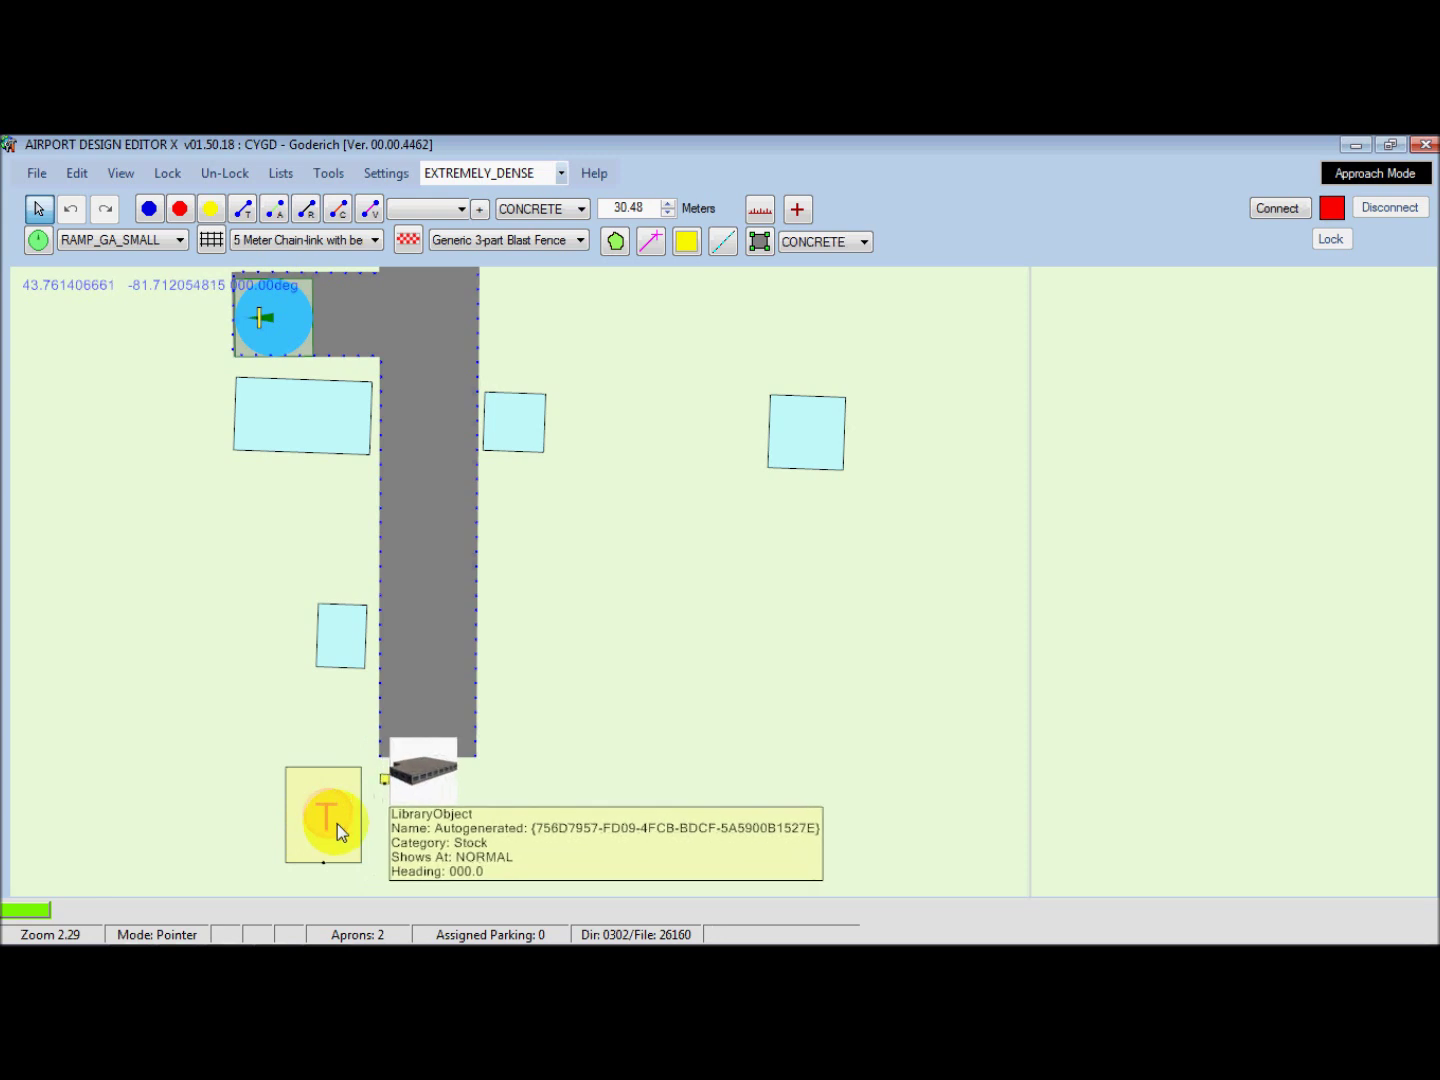
scroll(380, 789, down, 1)
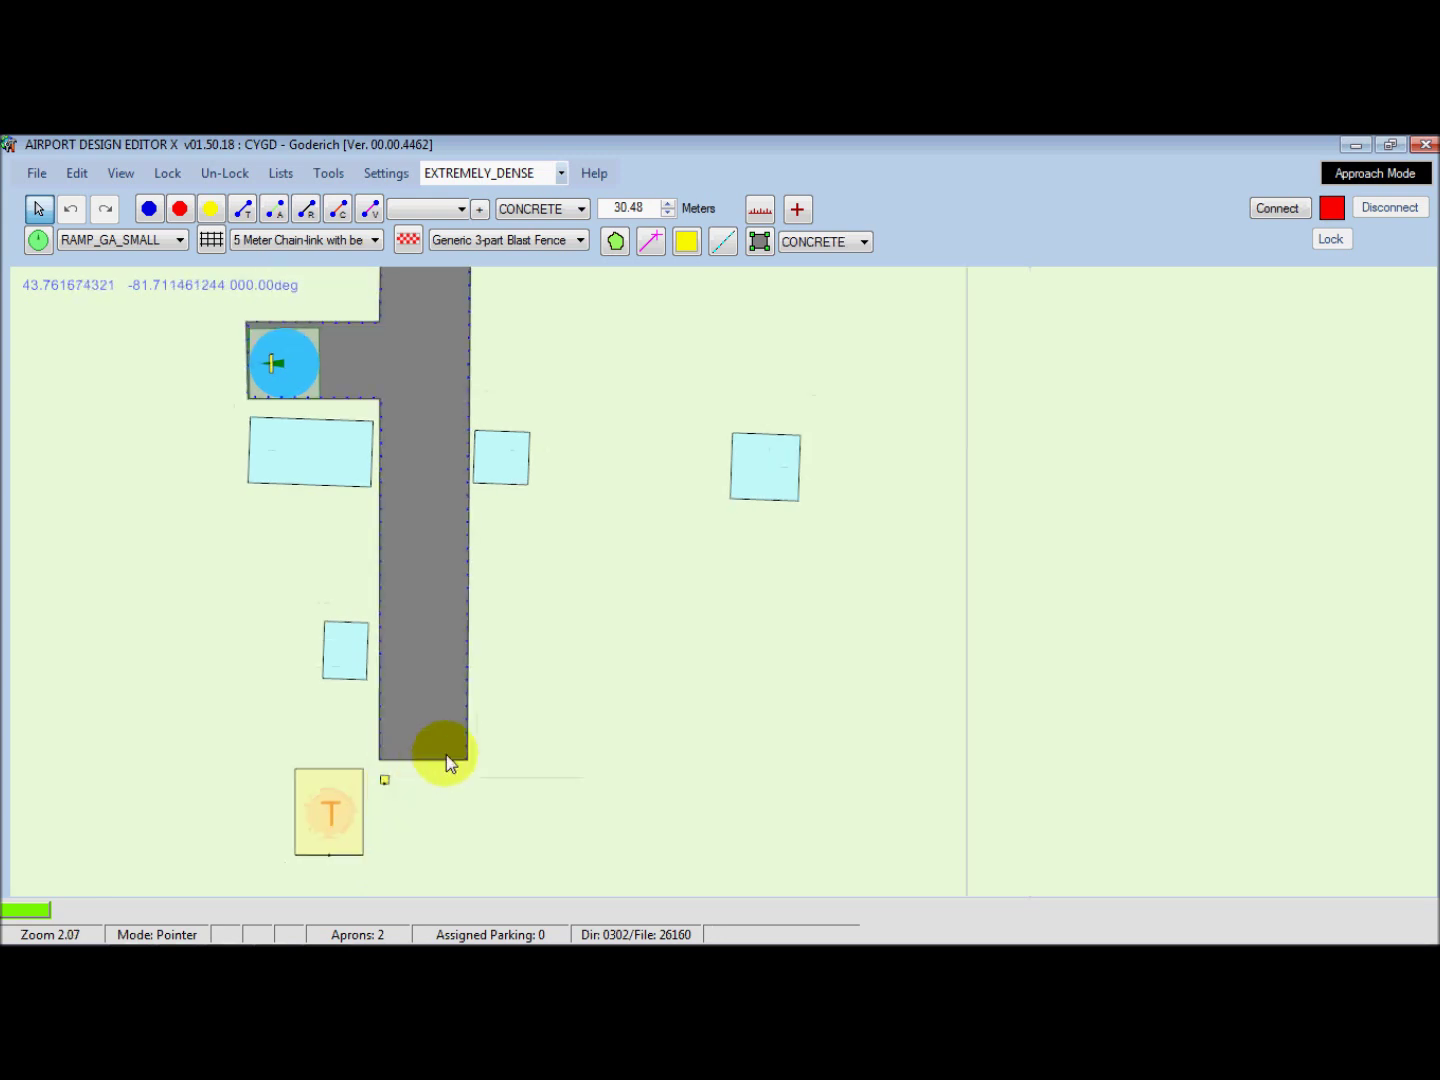
Examine runway 10/28 and the small objects along it, as far as its intersection with runway 31
scroll(446, 762, down, 10)
drag(805, 529, 768, 655)
scroll(765, 690, down, 2)
scroll(820, 633, up, 5)
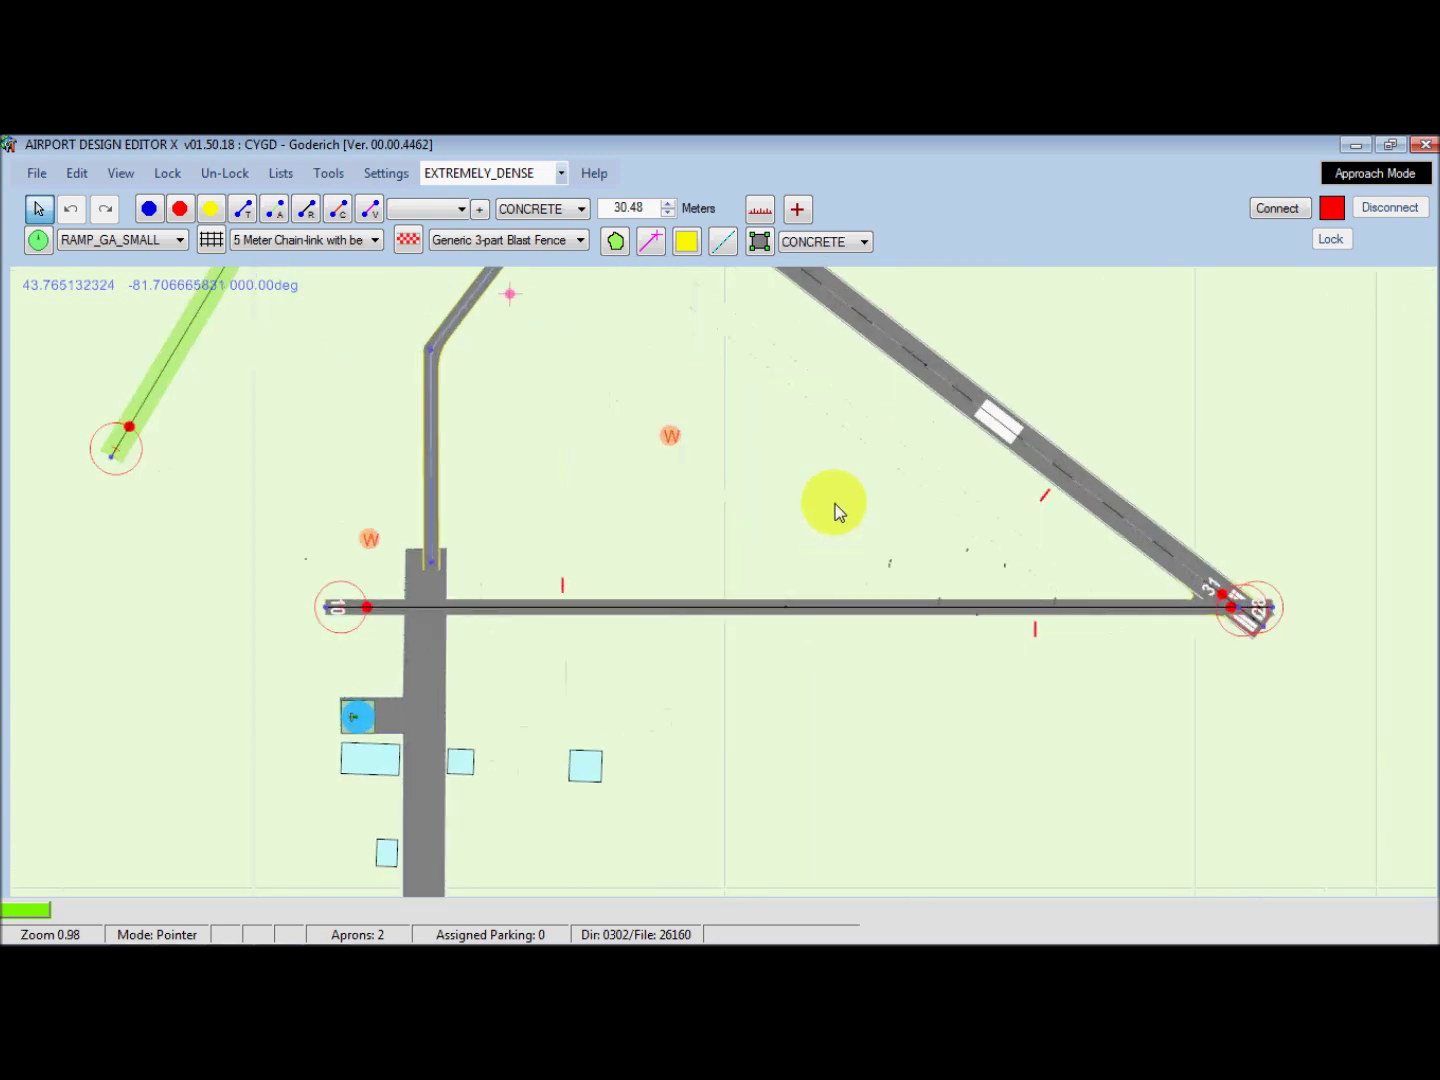
drag(834, 507, 787, 599)
scroll(950, 734, up, 15)
scroll(769, 625, up, 5)
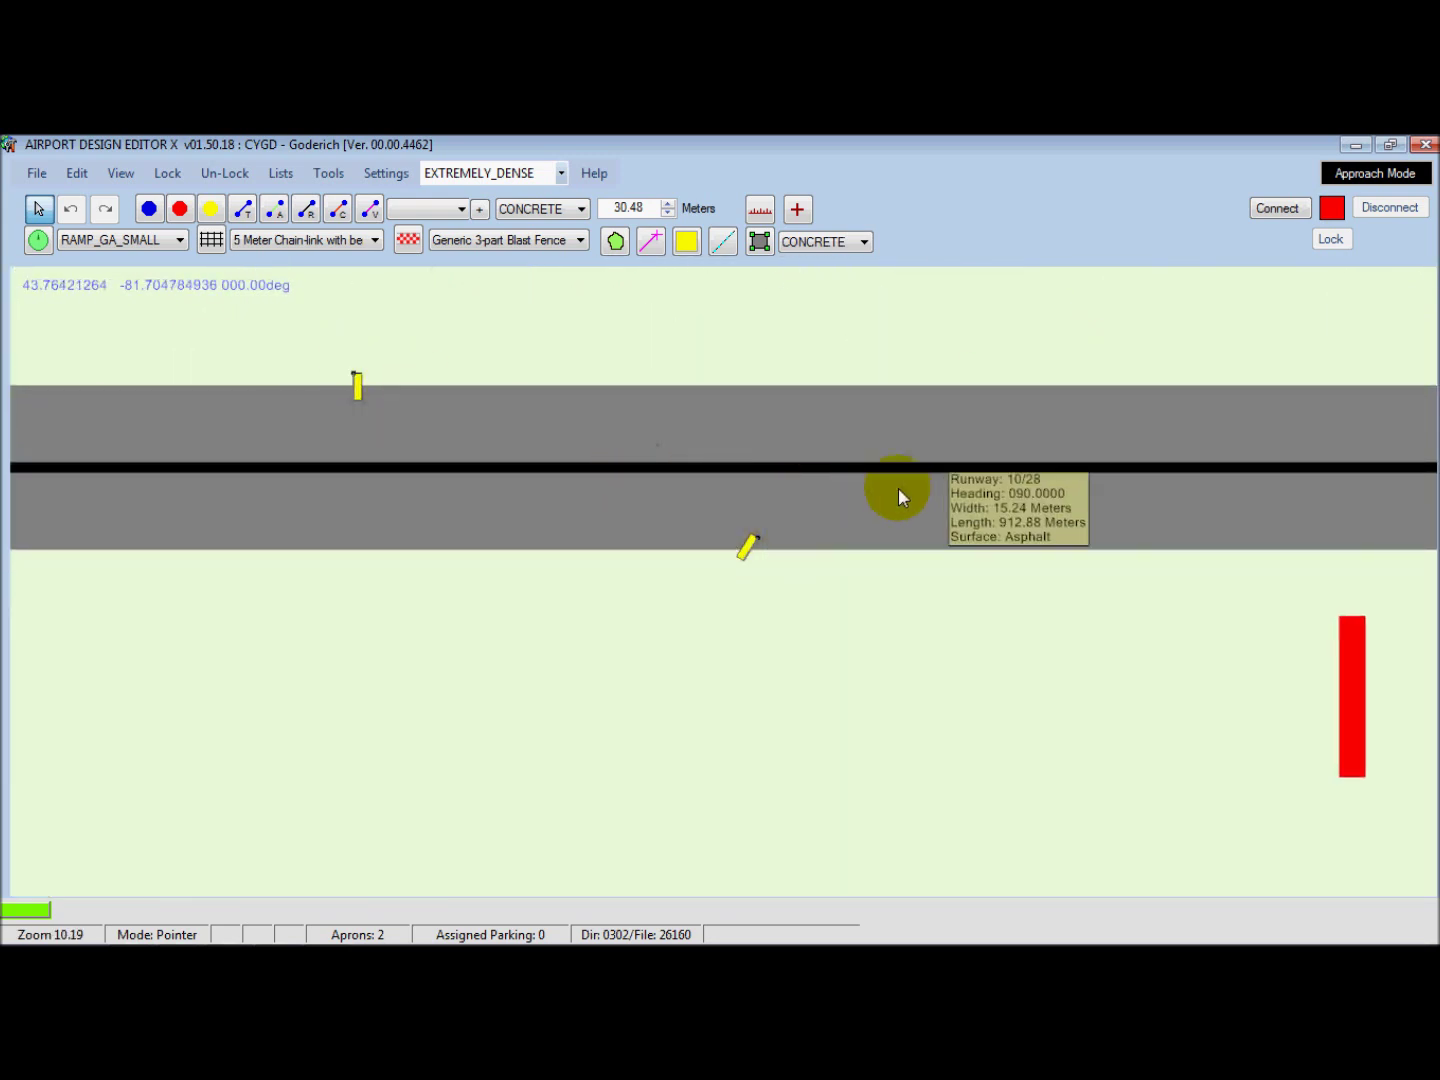
scroll(1257, 511, down, 6)
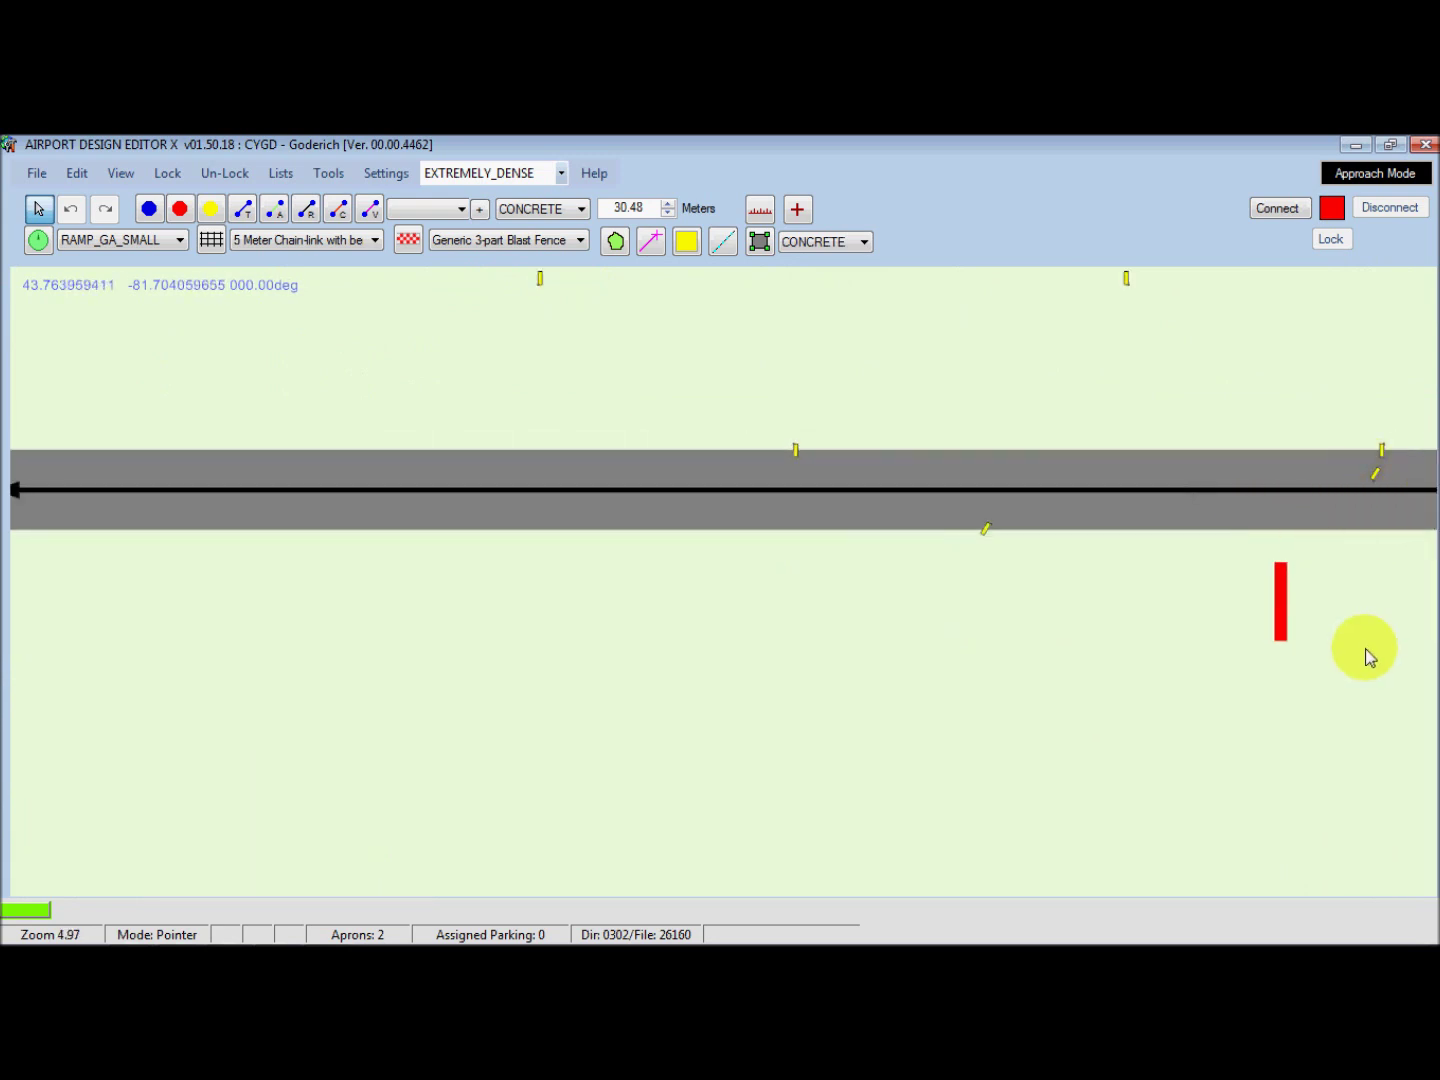
drag(1379, 633, 748, 726)
scroll(881, 642, down, 4)
scroll(1130, 659, up, 1)
drag(1112, 657, 842, 693)
scroll(833, 697, down, 3)
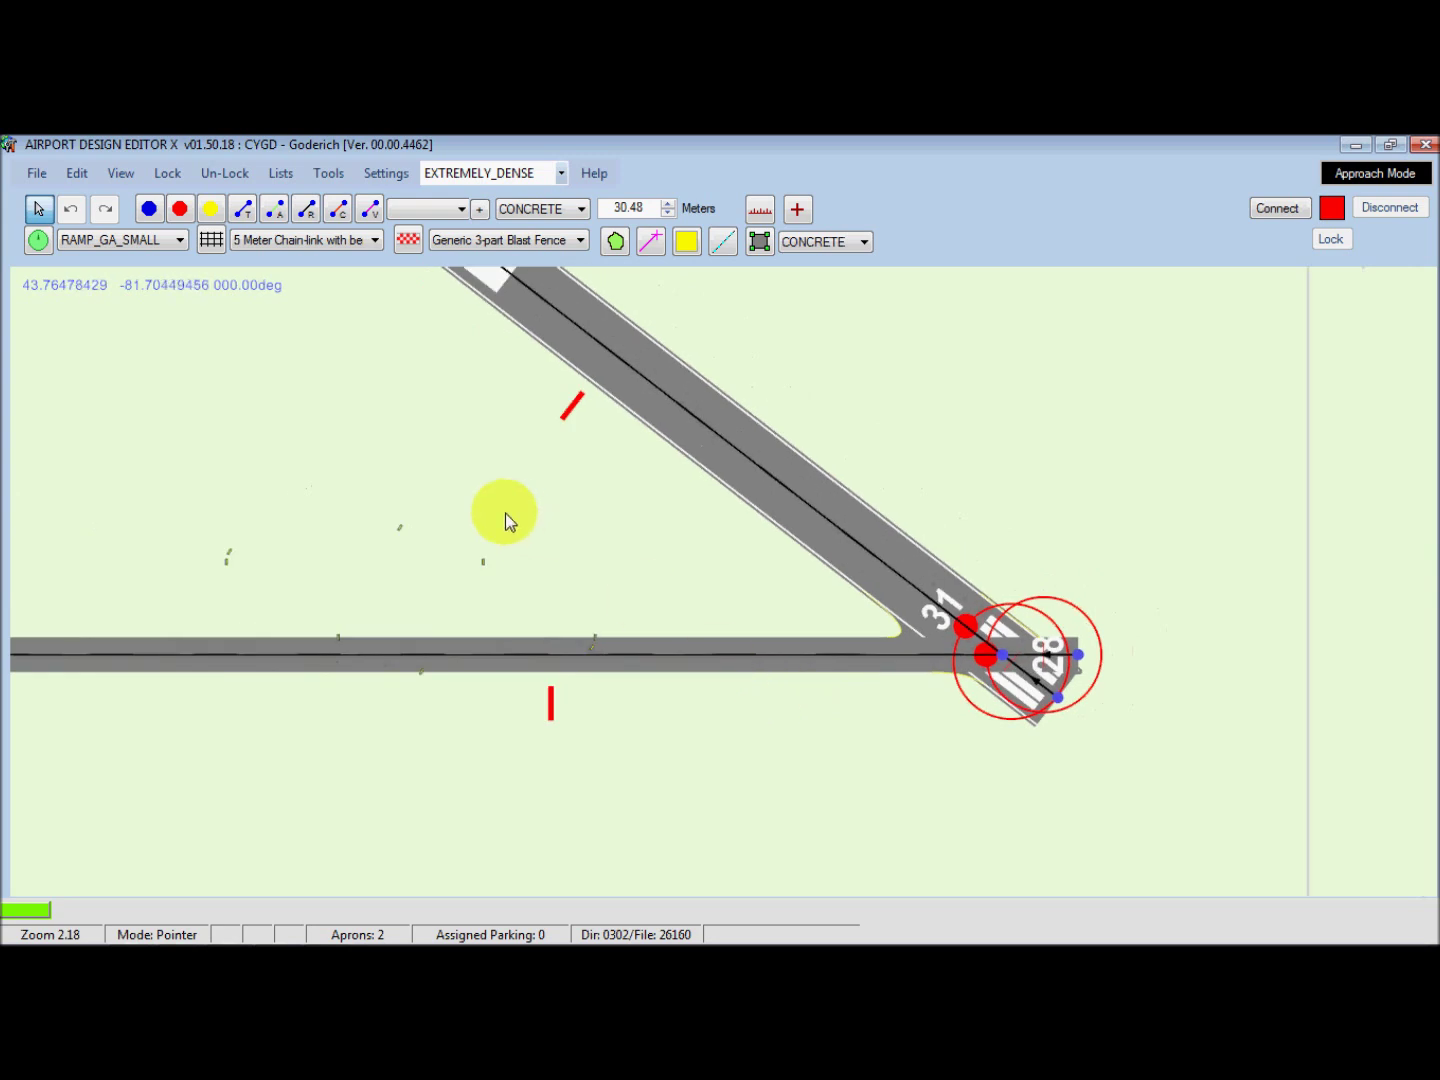
Review the whole stock airport layout, including the diagonal runway and the grass runway
drag(239, 408, 420, 553)
scroll(421, 553, down, 3)
scroll(264, 456, down, 1)
drag(264, 456, 472, 581)
scroll(473, 581, down, 1)
scroll(515, 533, down, 5)
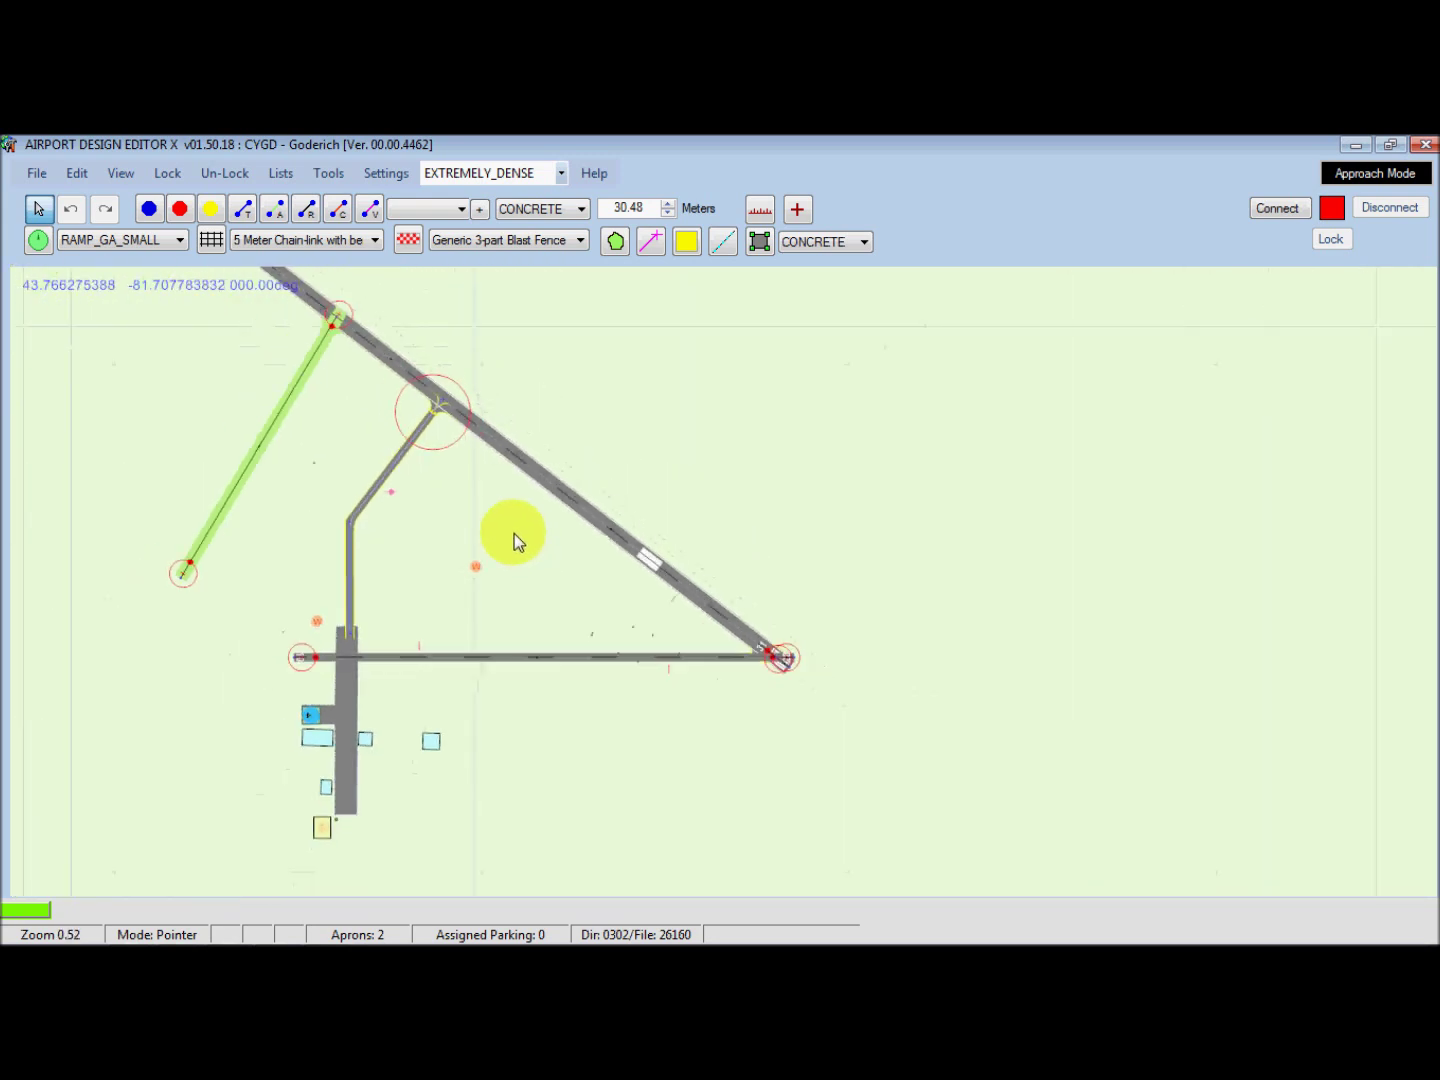
drag(199, 456, 370, 509)
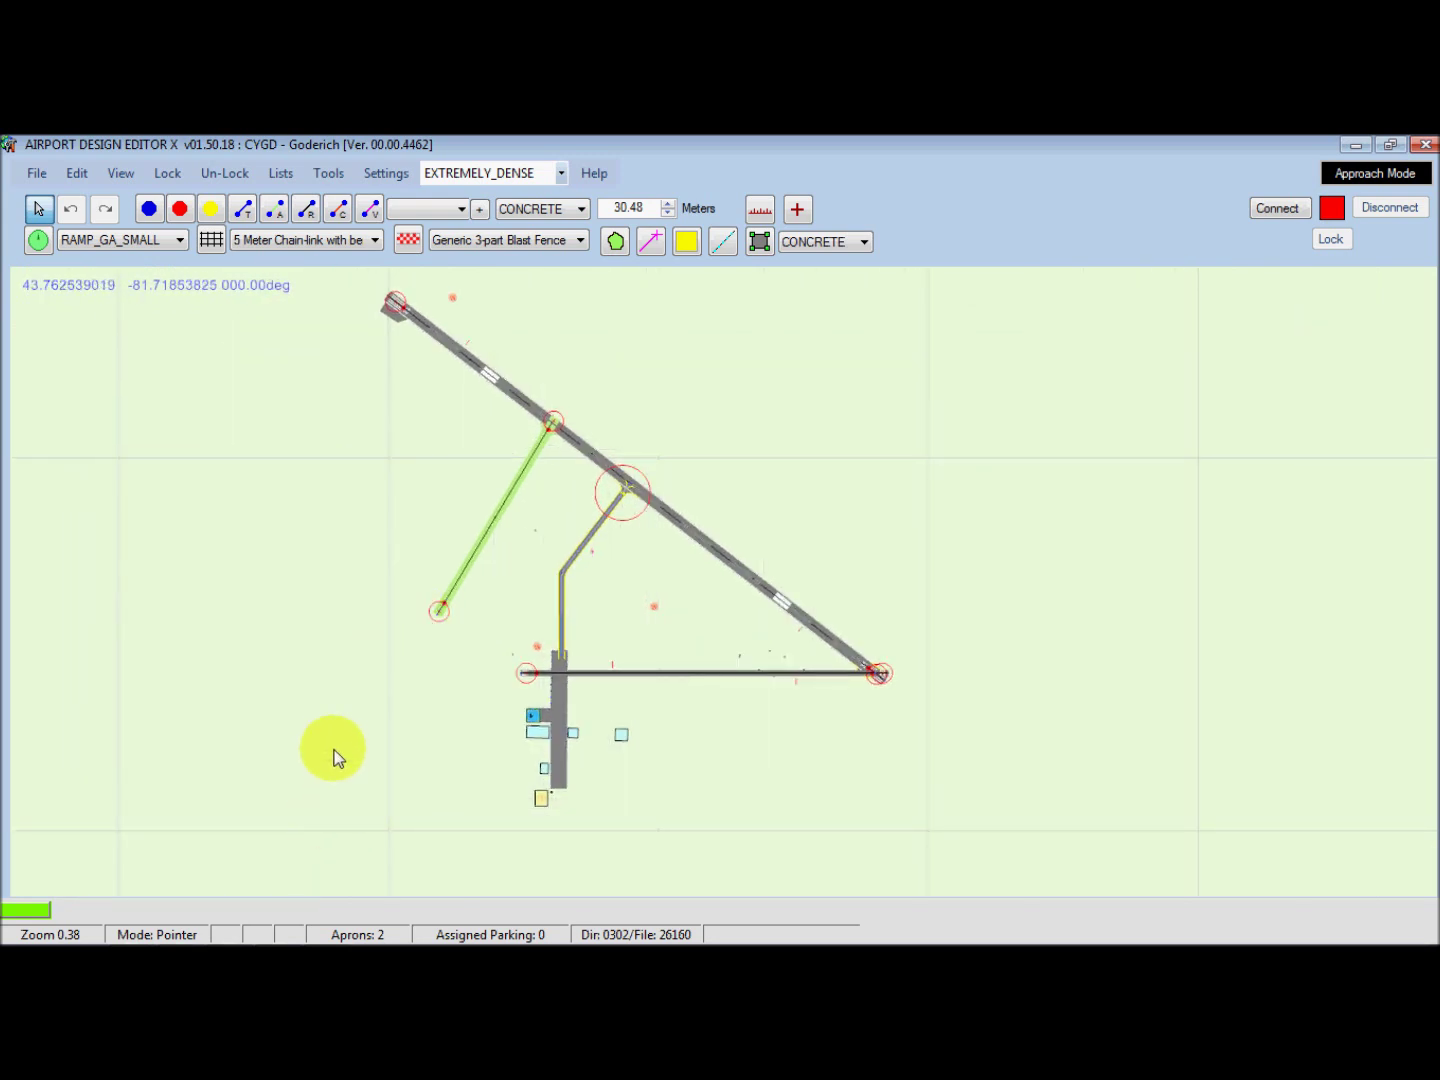
Compare the enhanced airport's runways, taxiway, aprons and buildings with the satellite background image
scroll(371, 683, up, 2)
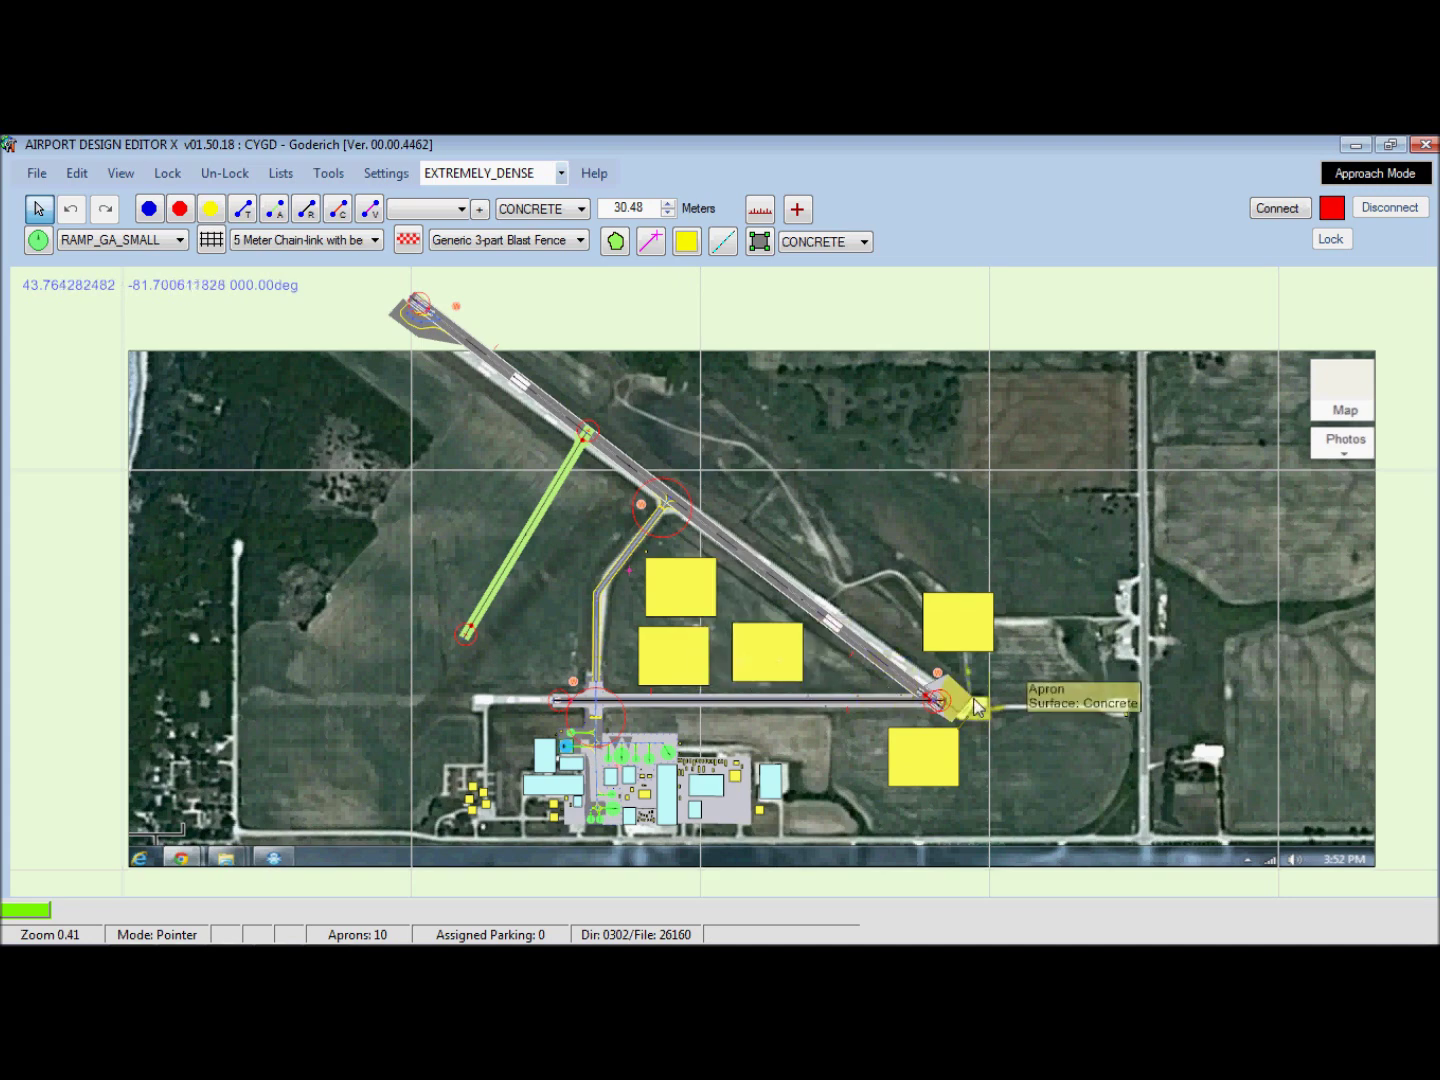
scroll(836, 706, up, 3)
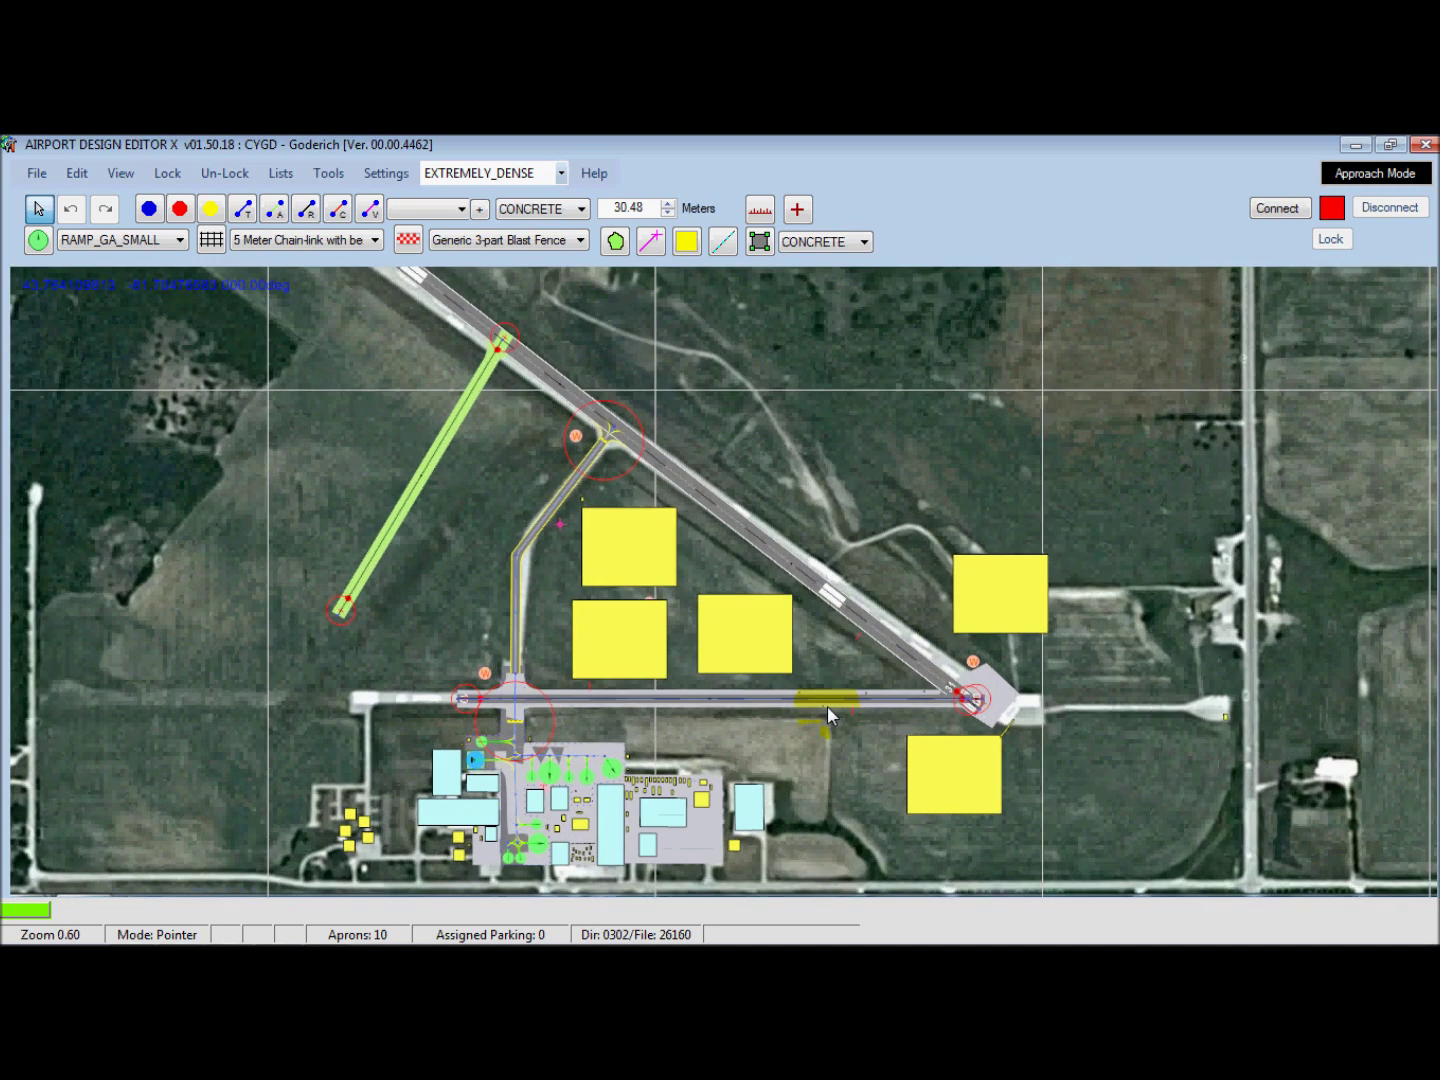
scroll(827, 706, up, 1)
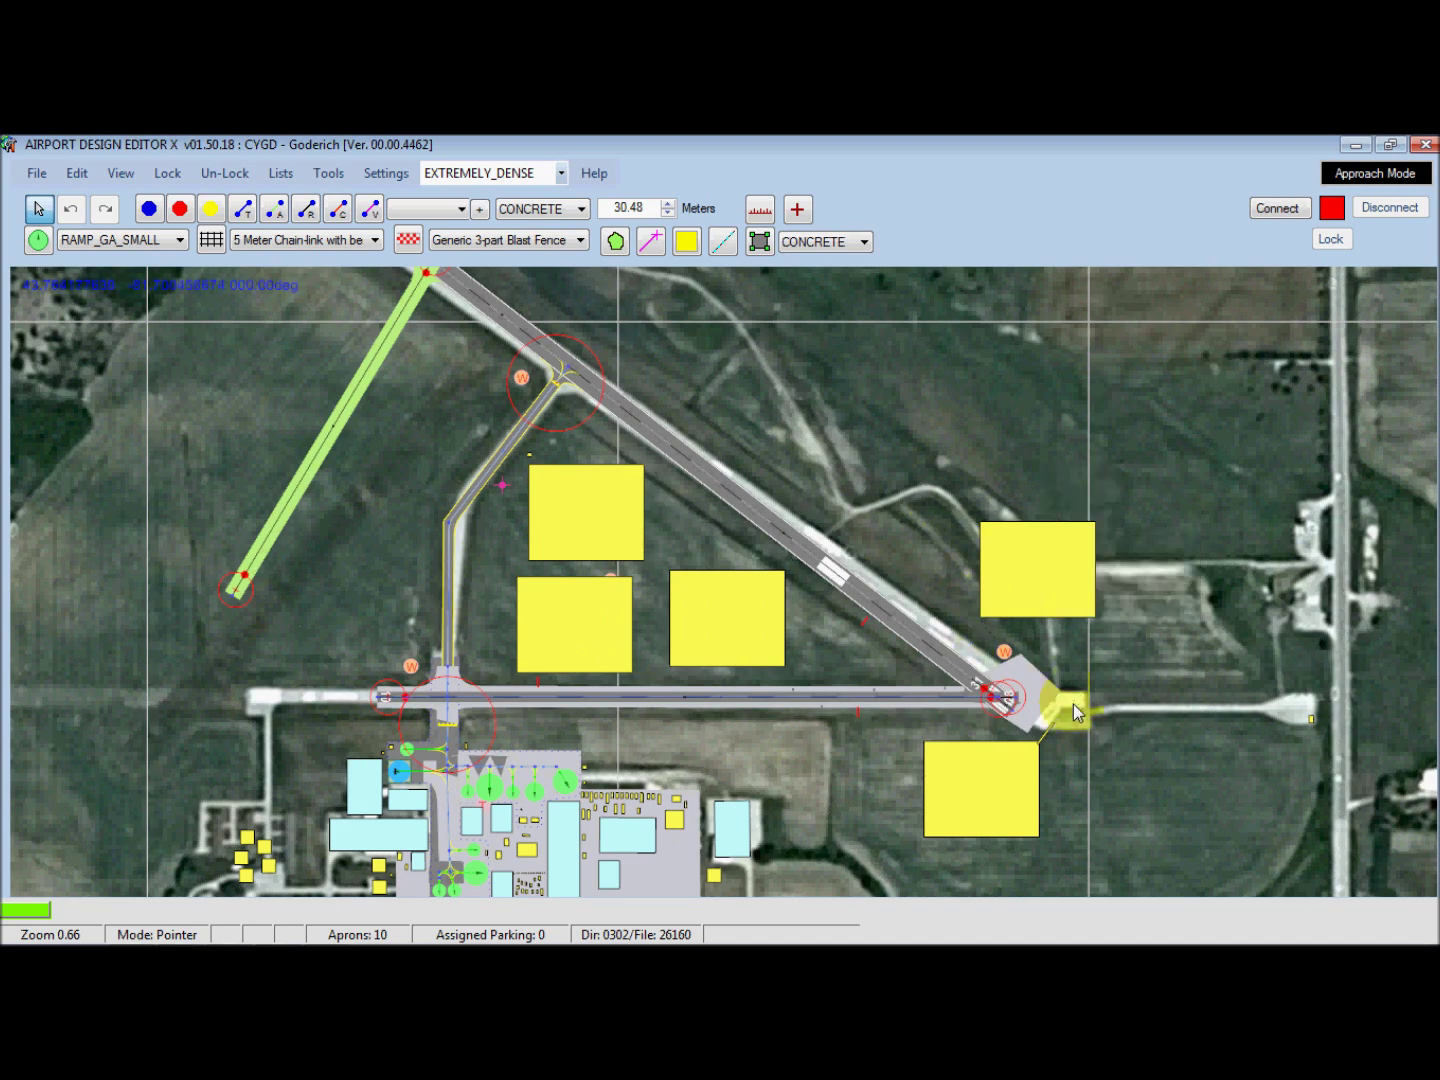
scroll(958, 442, down, 1)
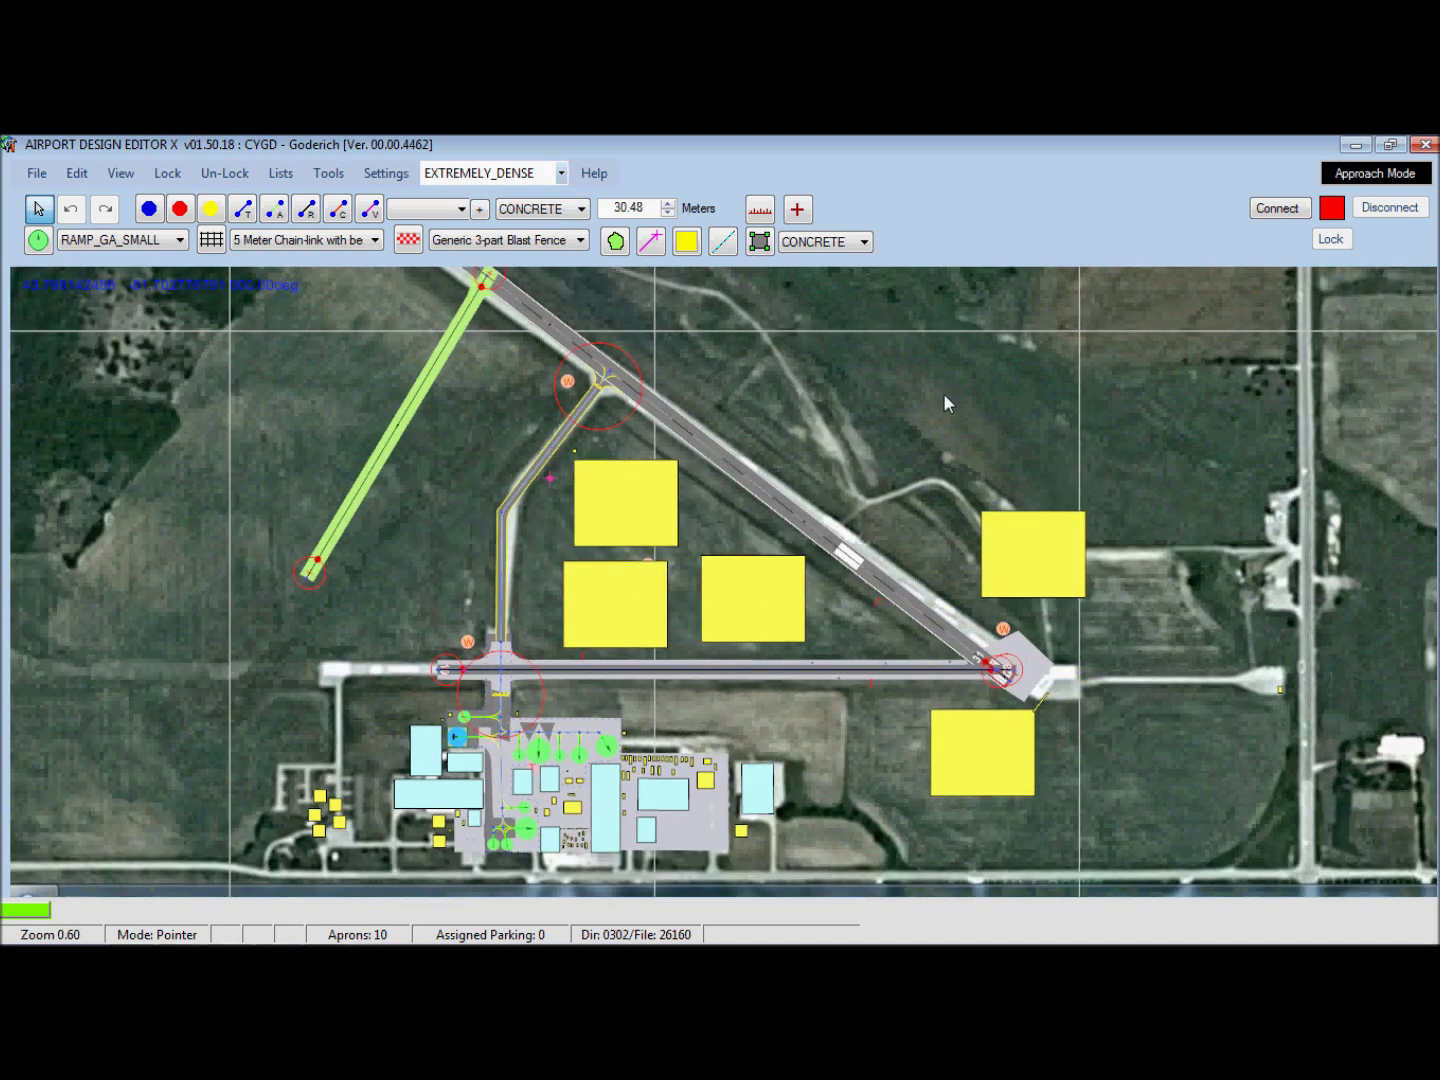
scroll(919, 401, down, 2)
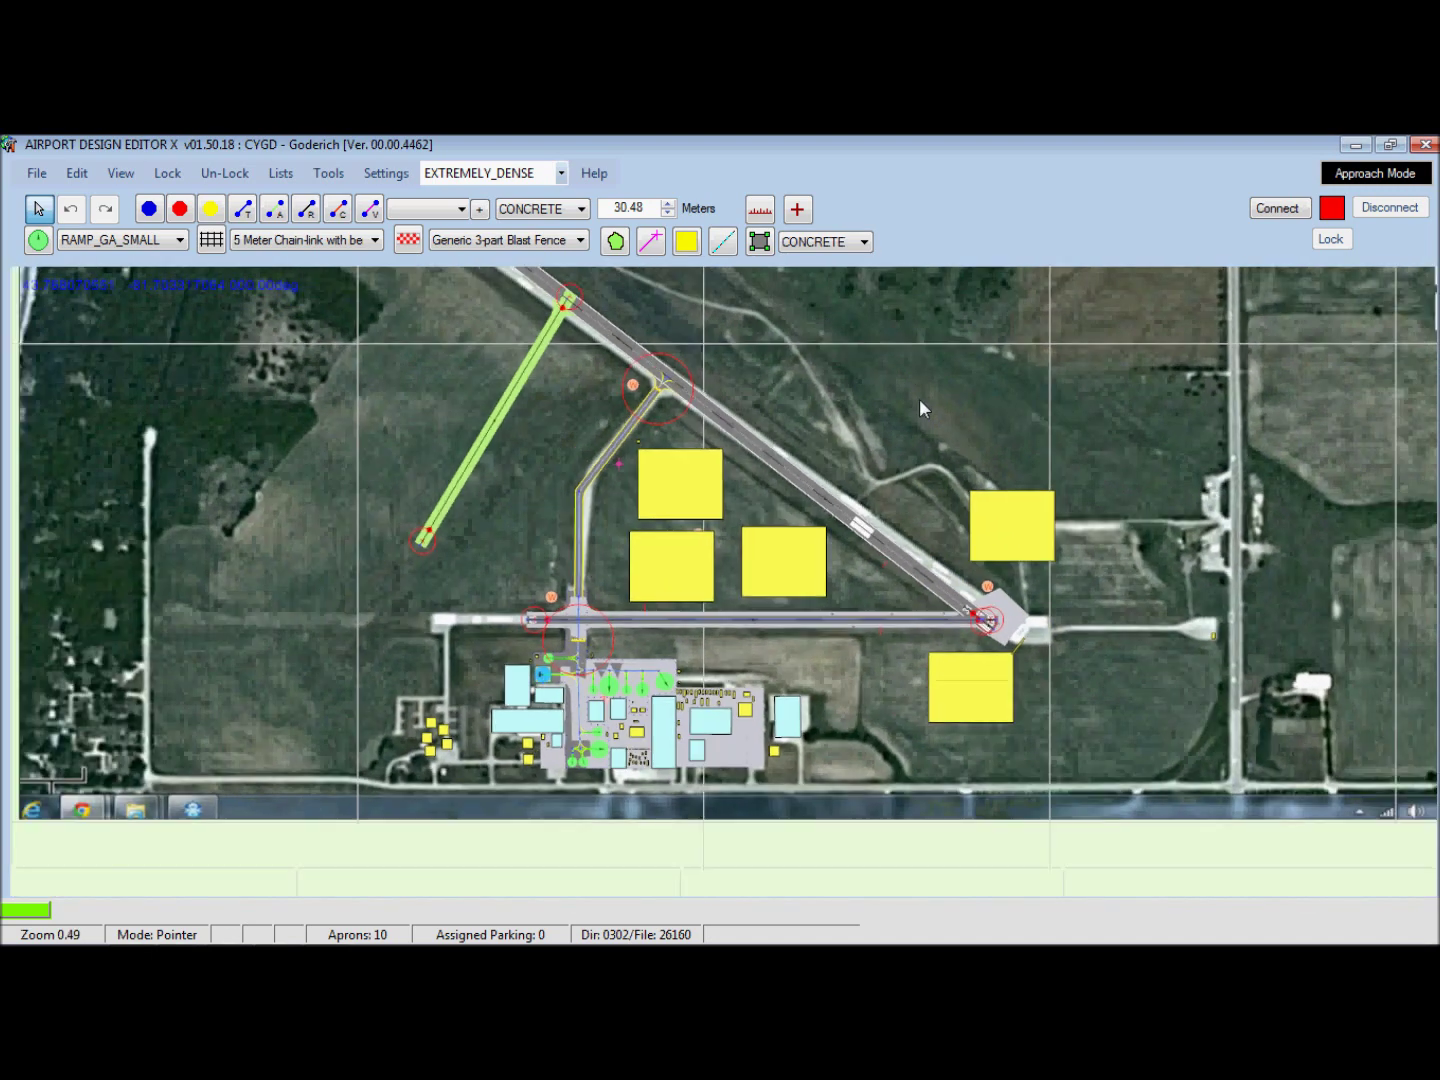
drag(875, 336, 886, 378)
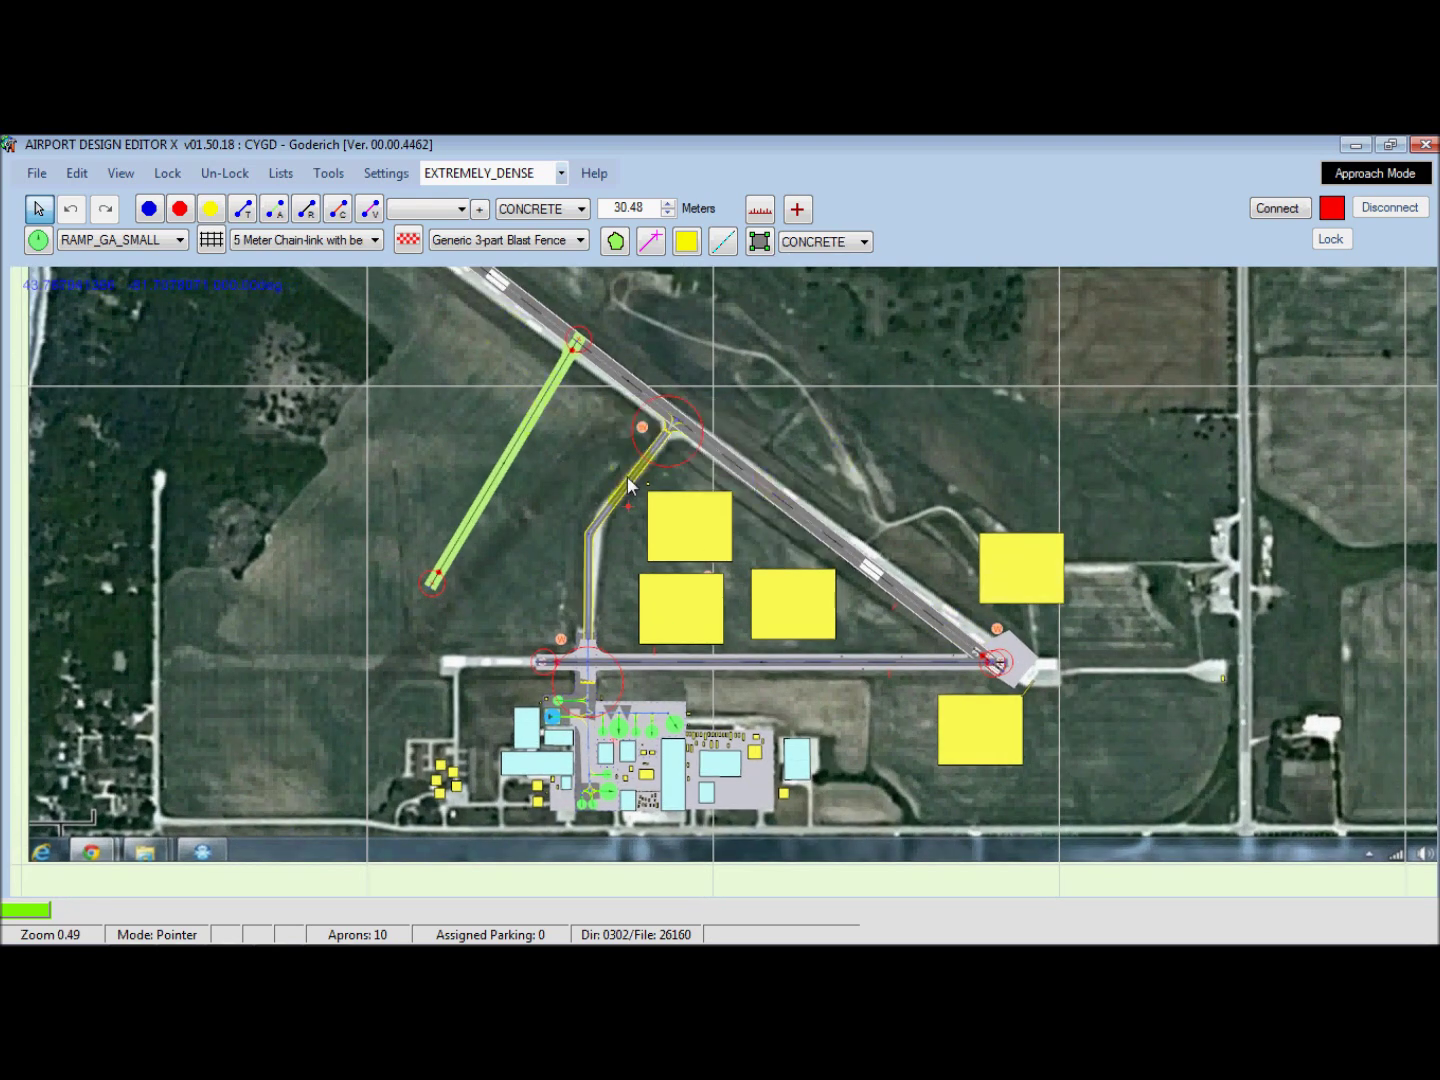
Inspect the tree objects and the flat-roof and ridge-roof generic buildings west of the enhanced airport's apron
scroll(477, 634, up, 5)
drag(499, 540, 509, 438)
scroll(490, 540, up, 5)
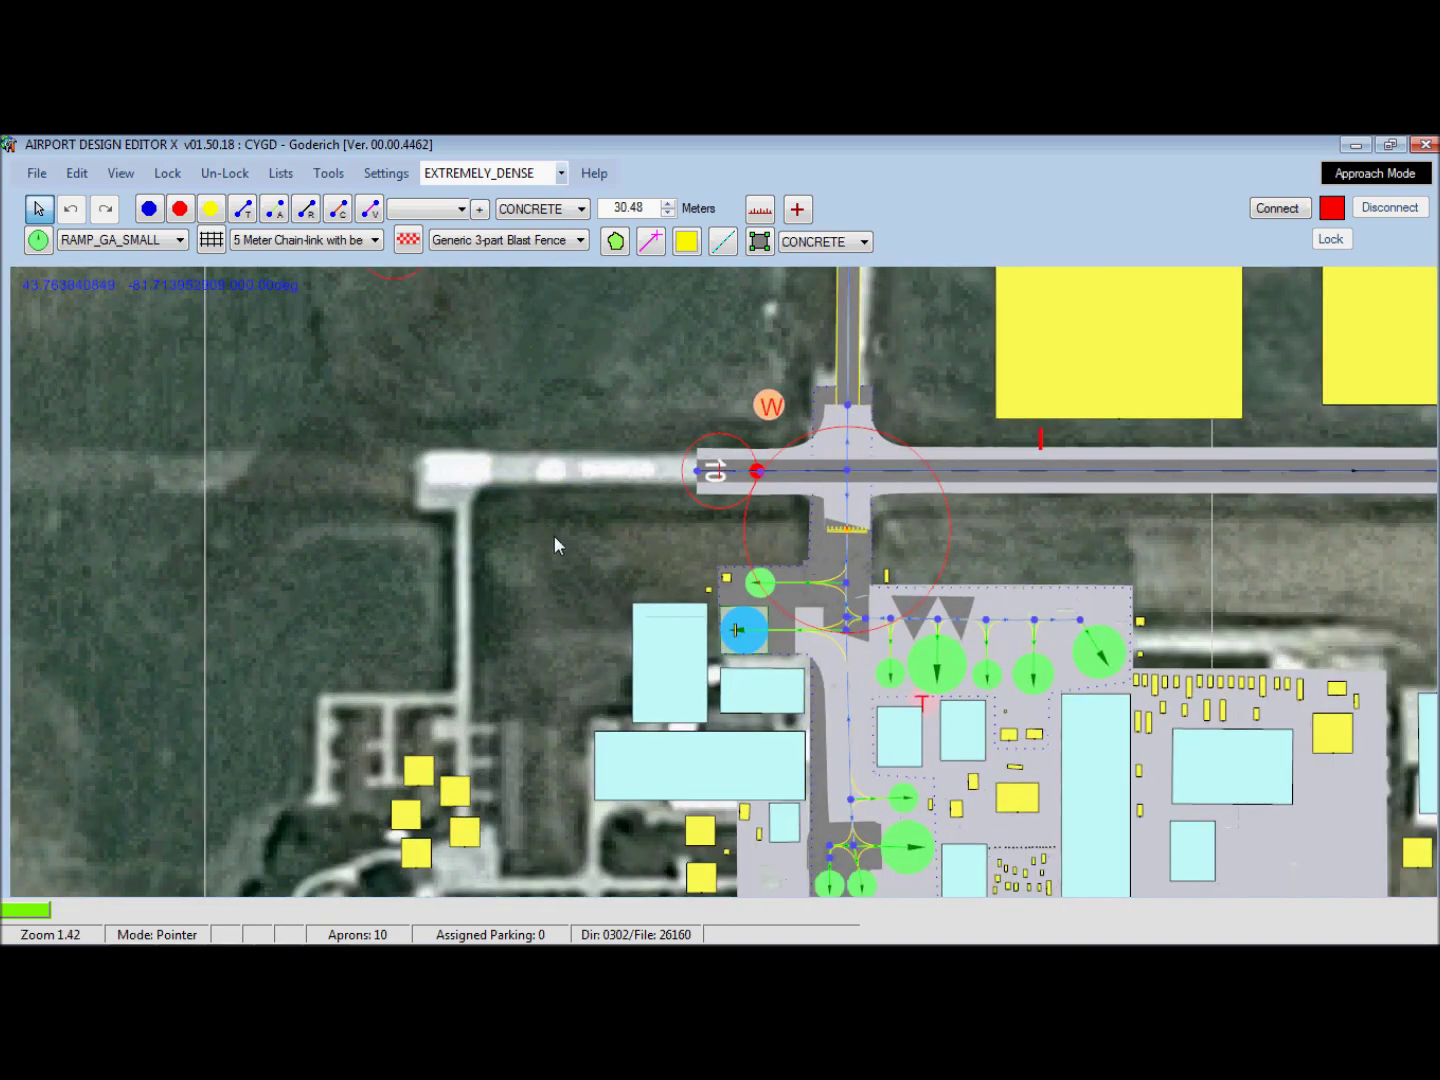
drag(550, 511, 341, 408)
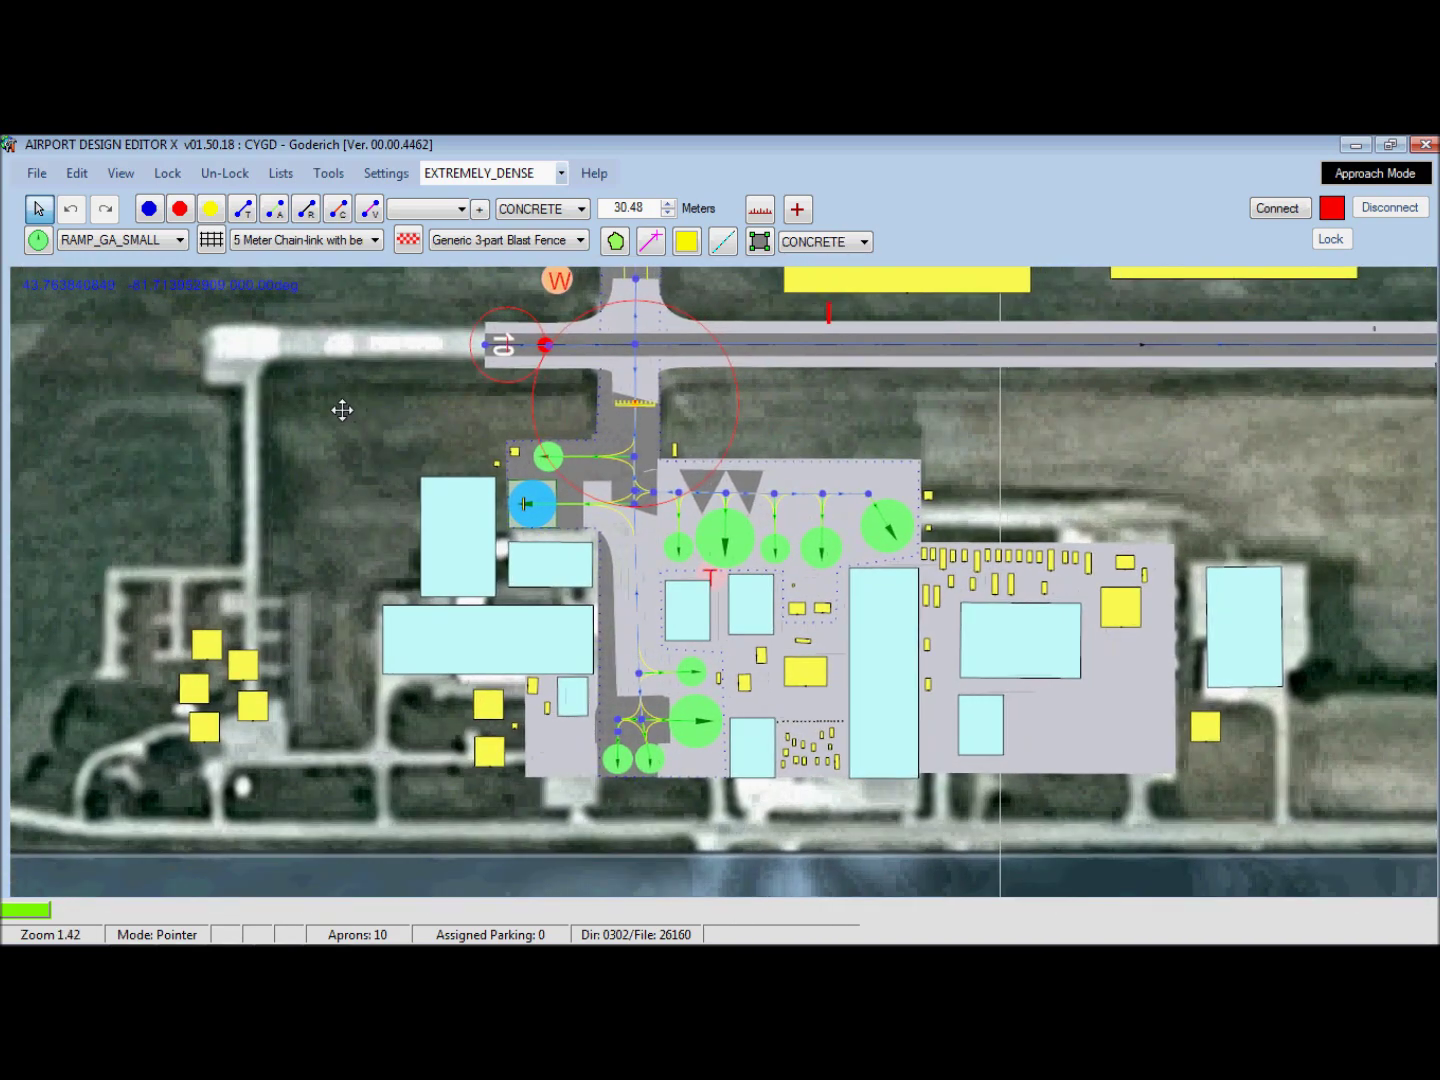
scroll(529, 667, up, 2)
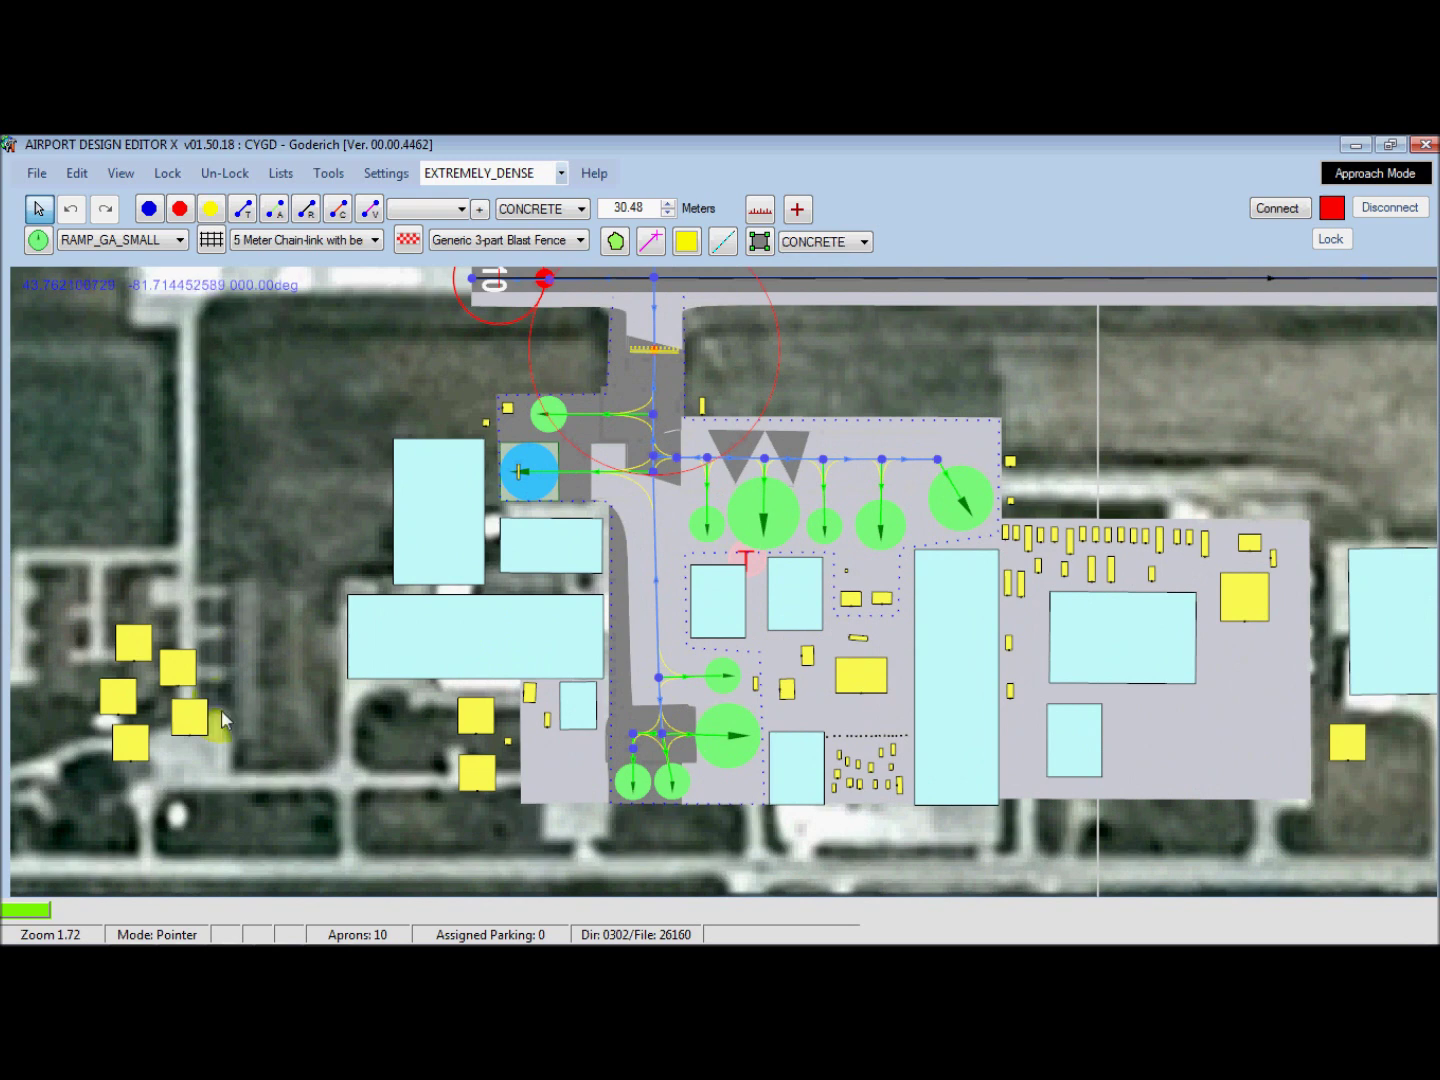
mouse_move(198, 718)
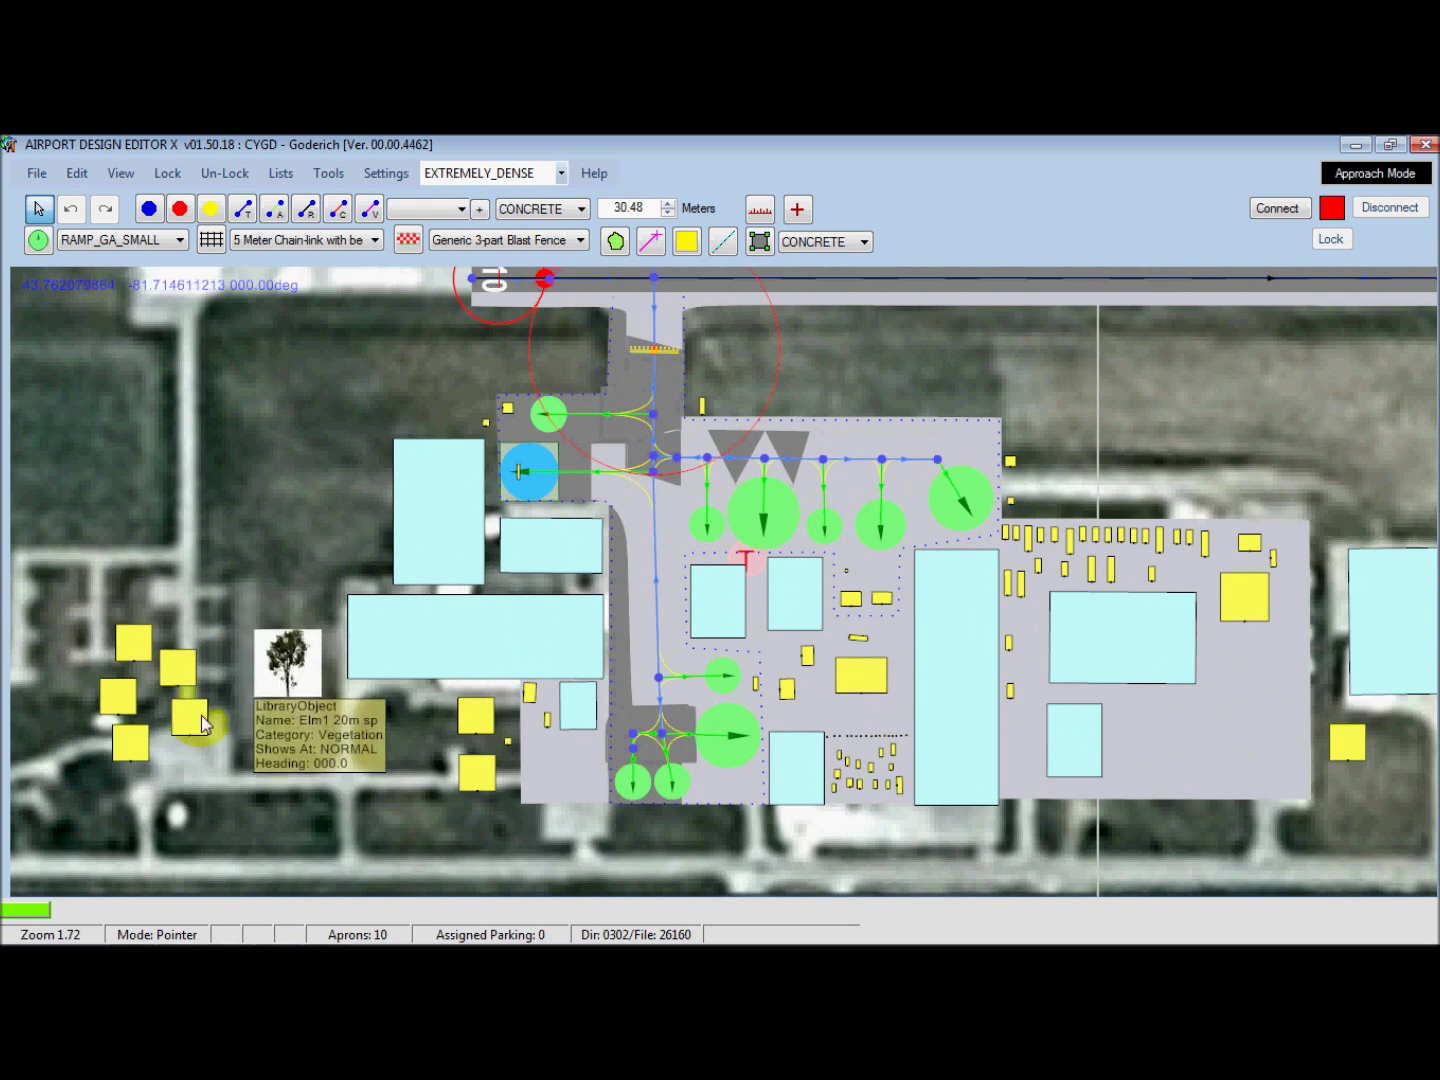
mouse_move(482, 717)
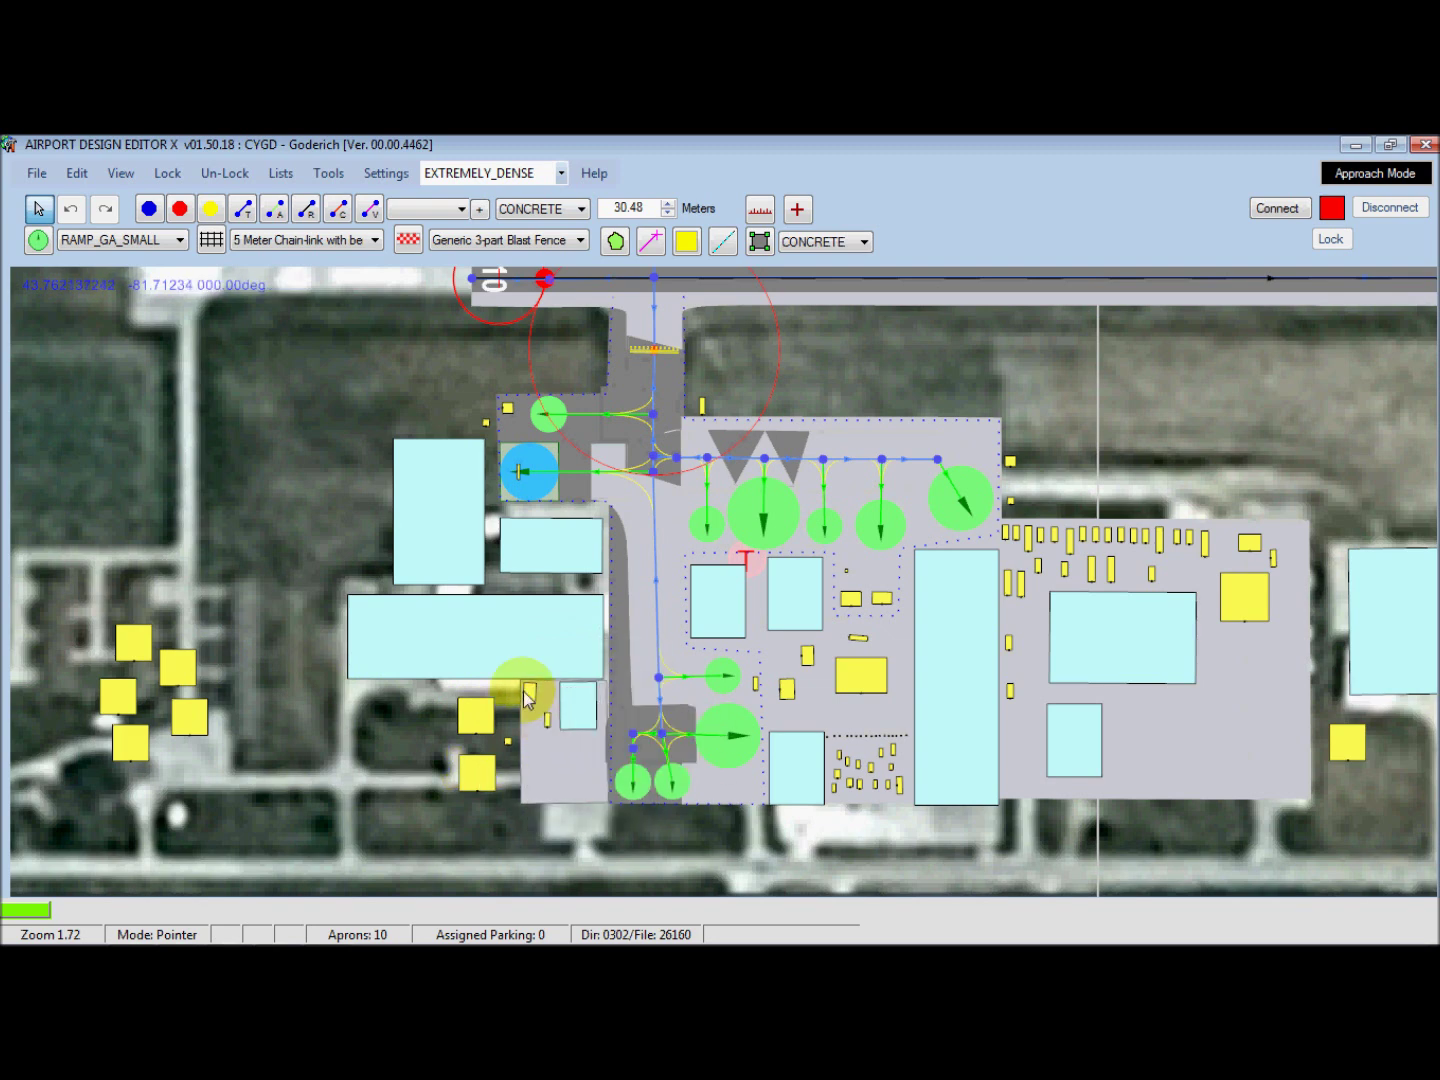
mouse_move(578, 705)
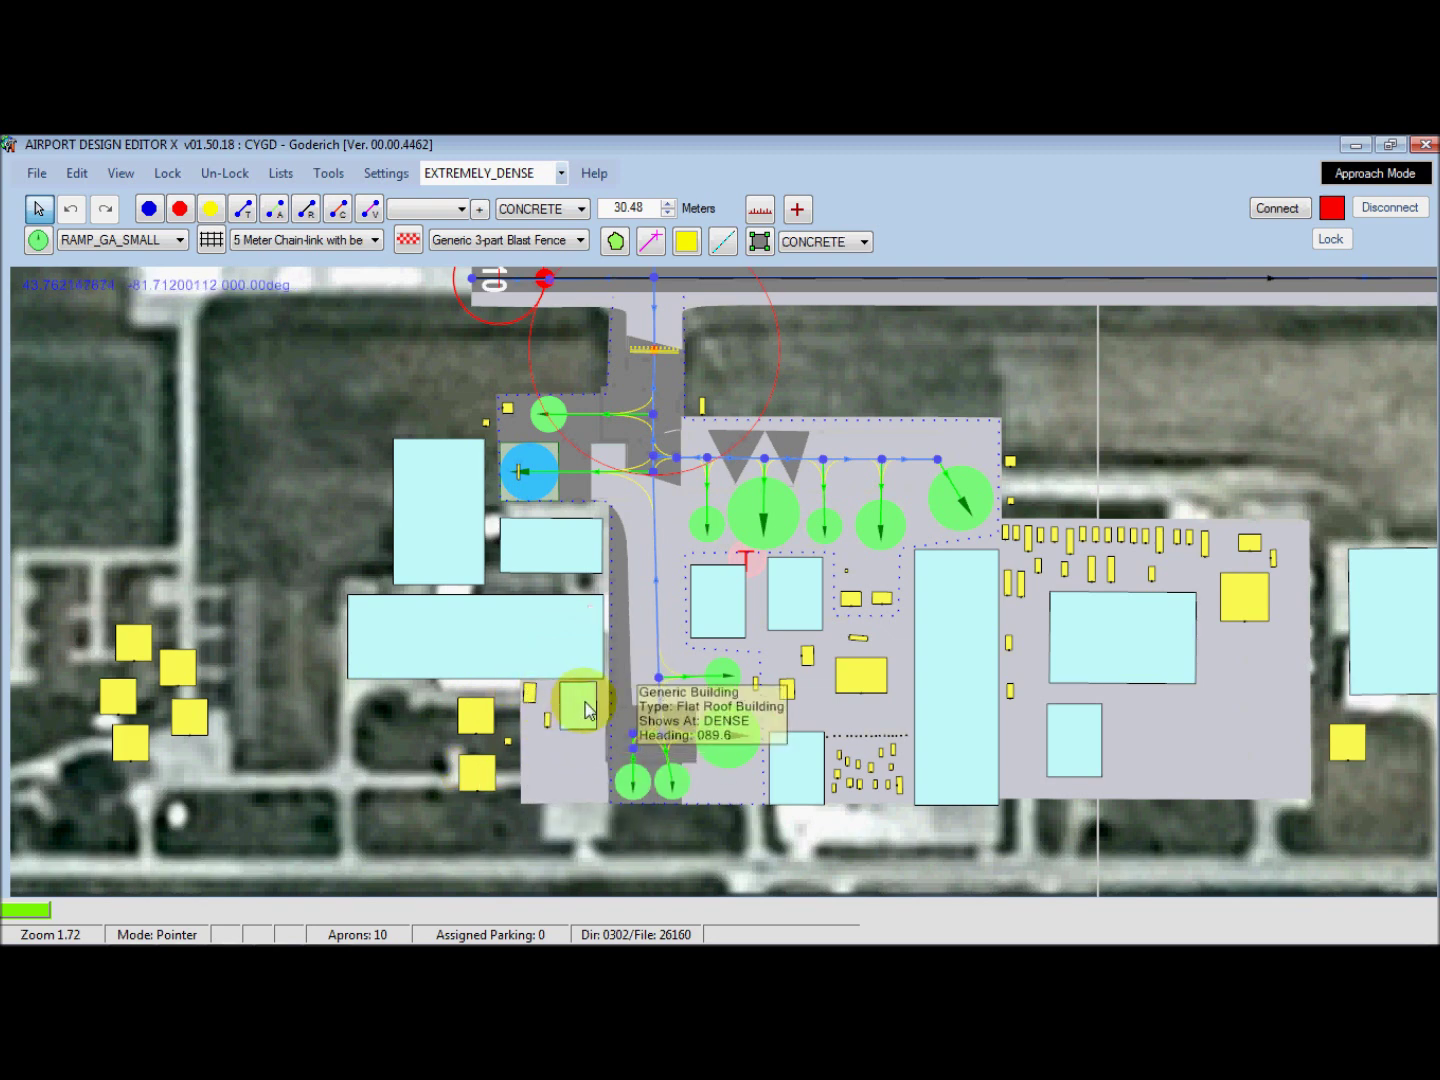
mouse_move(554, 560)
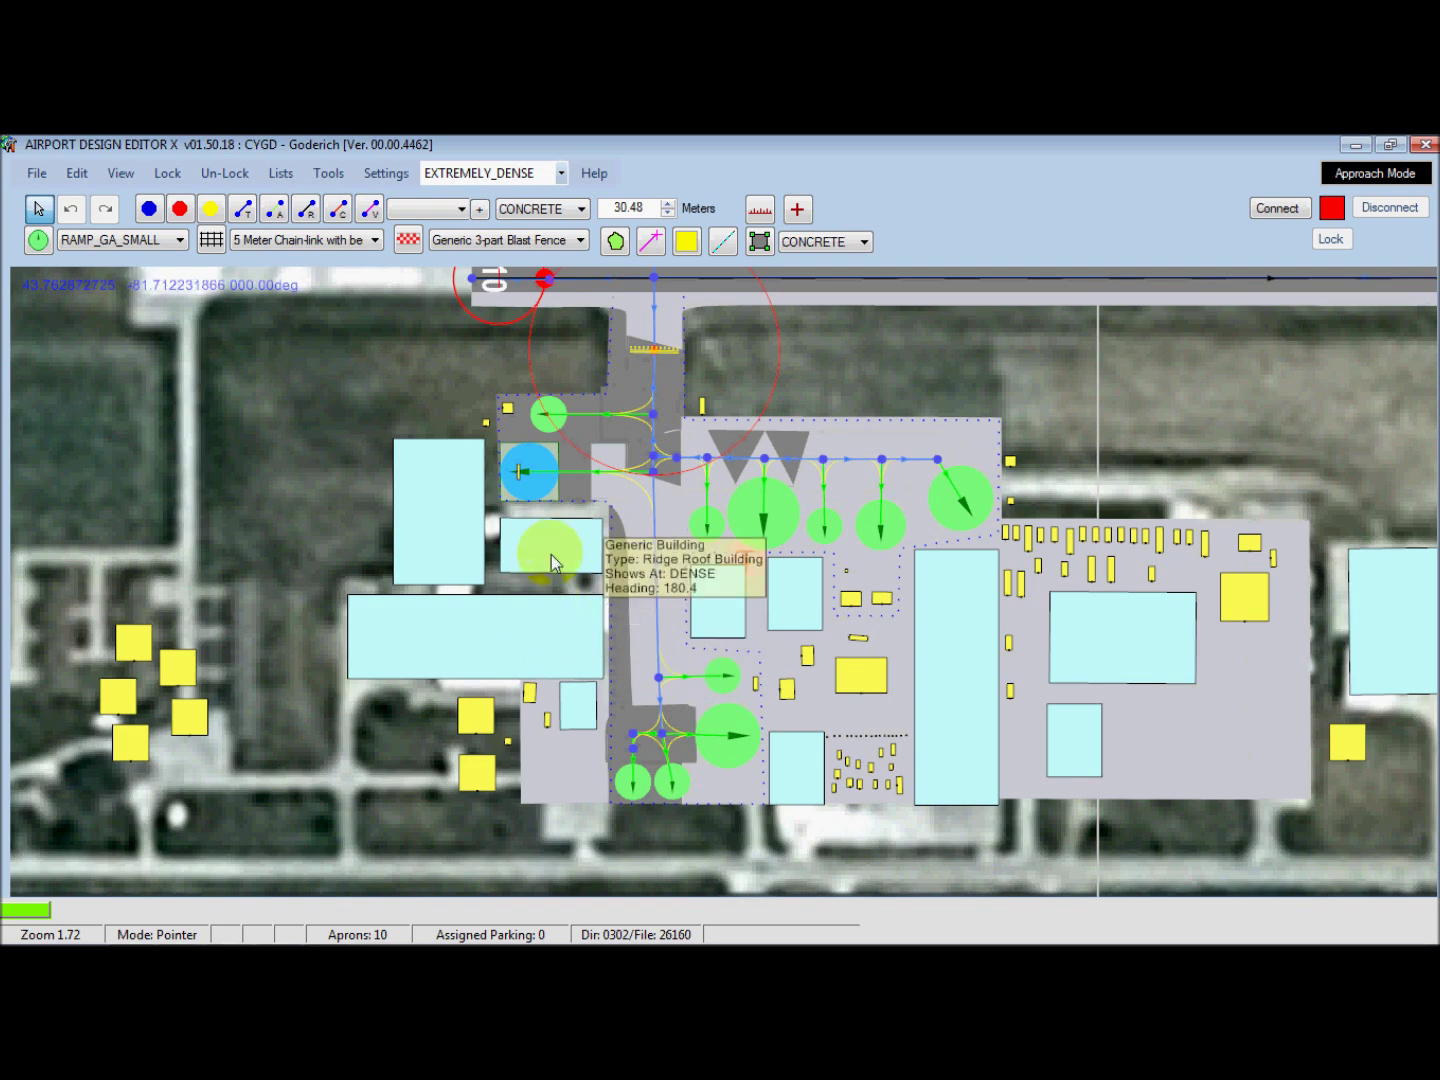
Examine the concrete apron, its parking spots, taxi links and surrounding fence just south of runway 10
scroll(644, 526, up, 2)
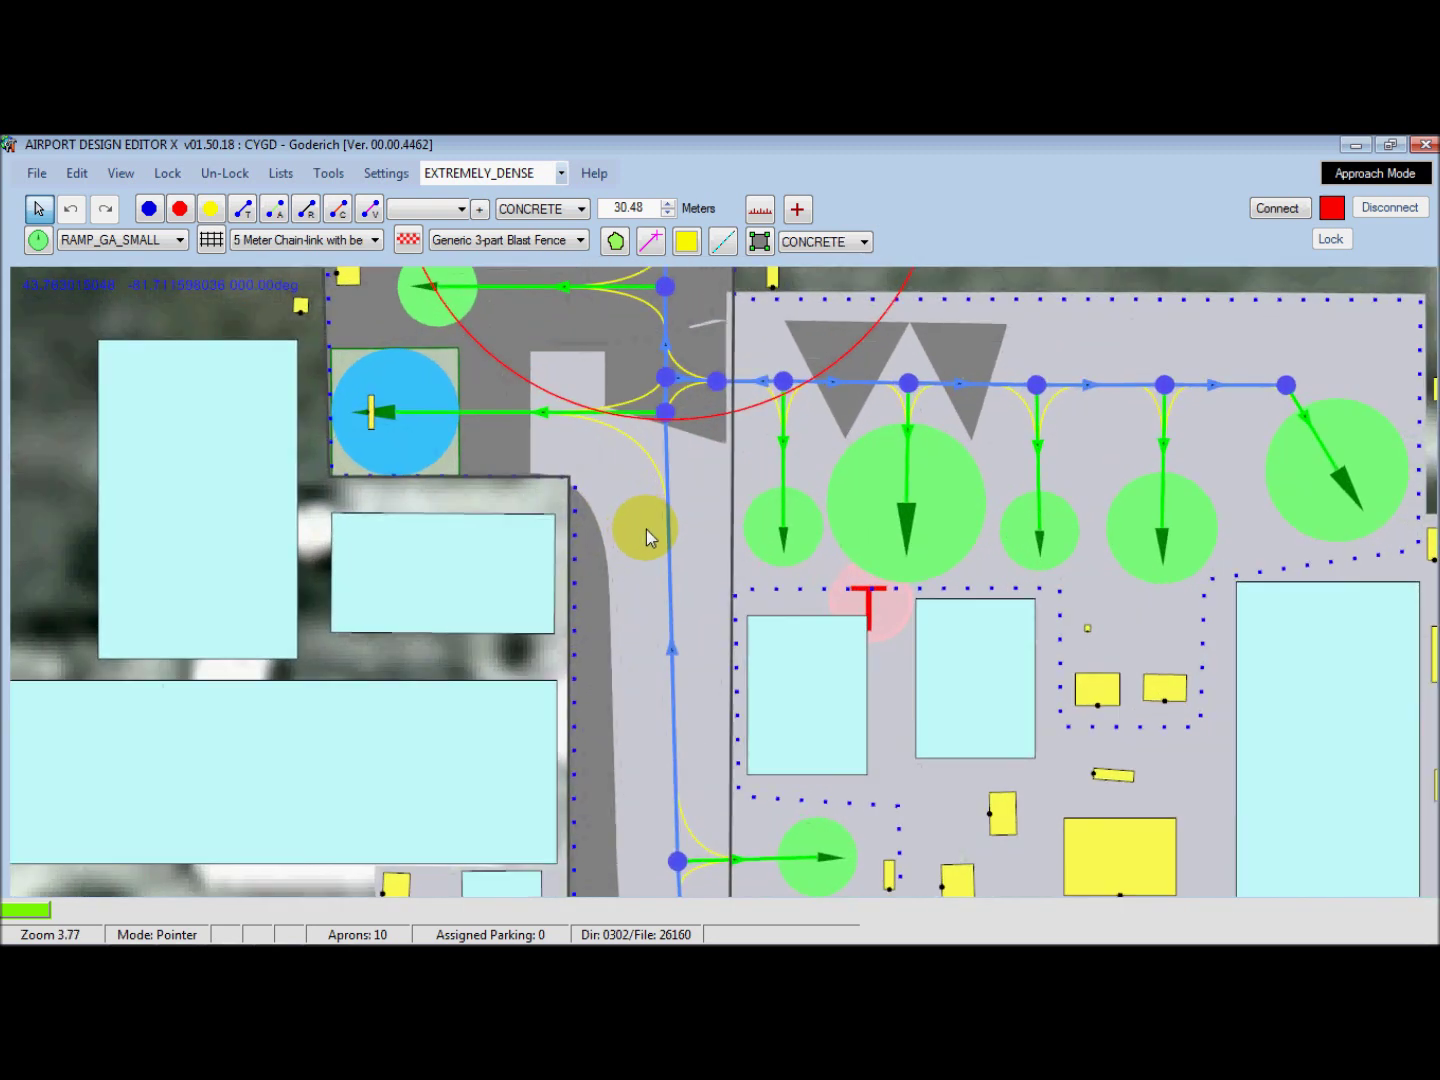
mouse_move(885, 495)
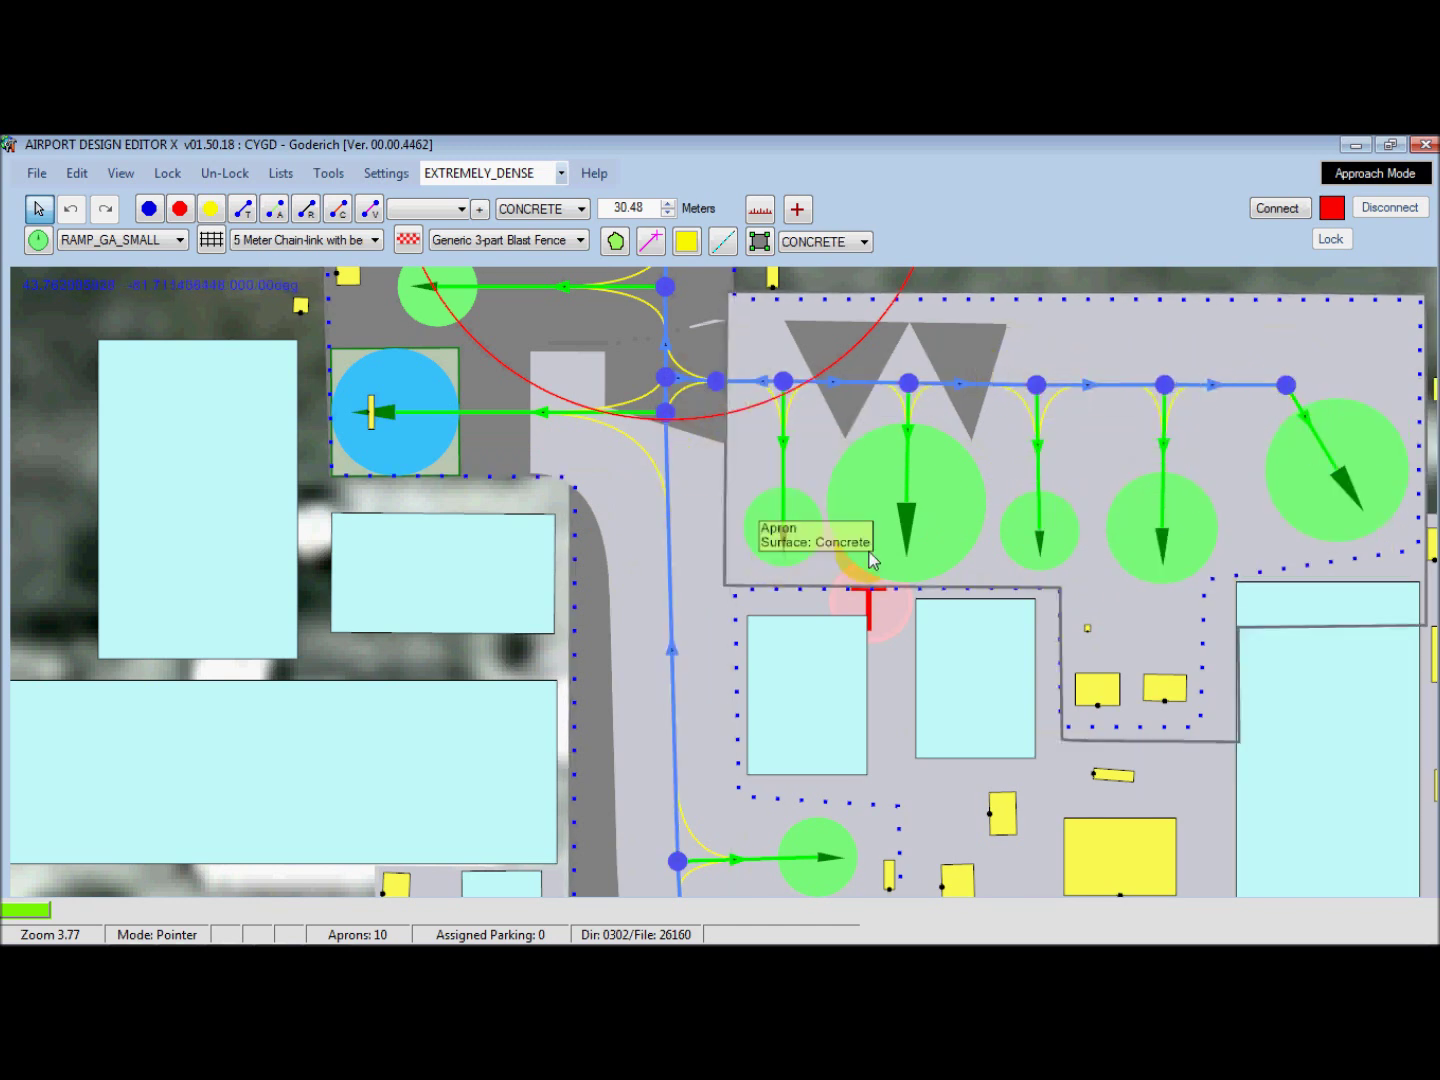
drag(682, 515, 609, 719)
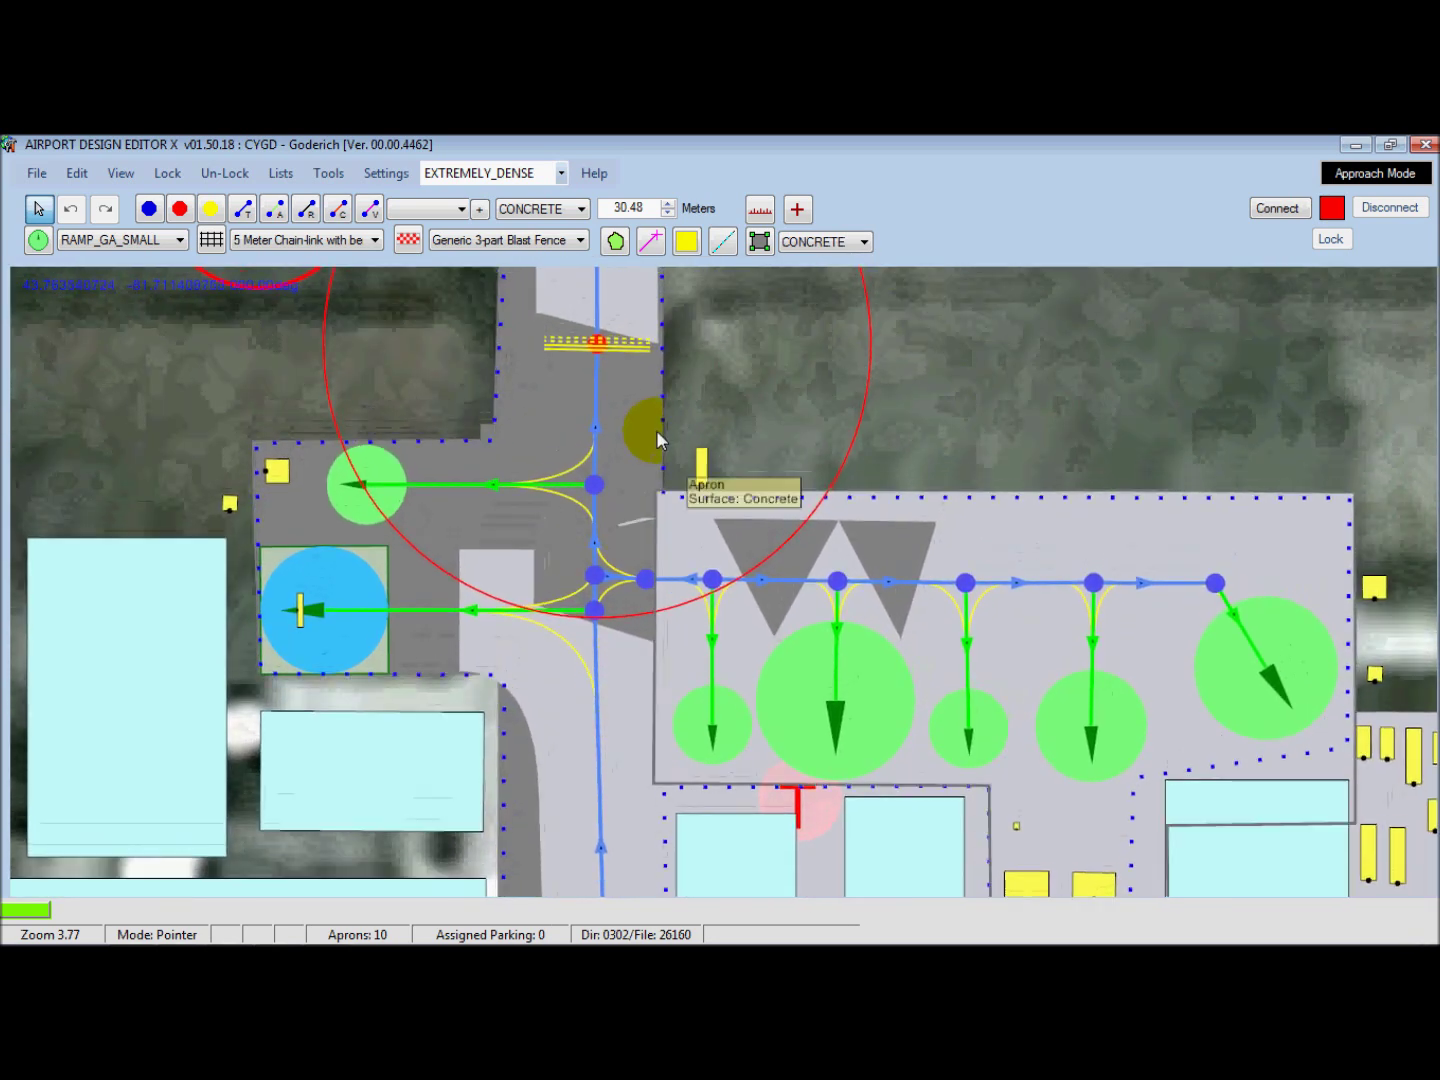
scroll(1110, 526, down, 1)
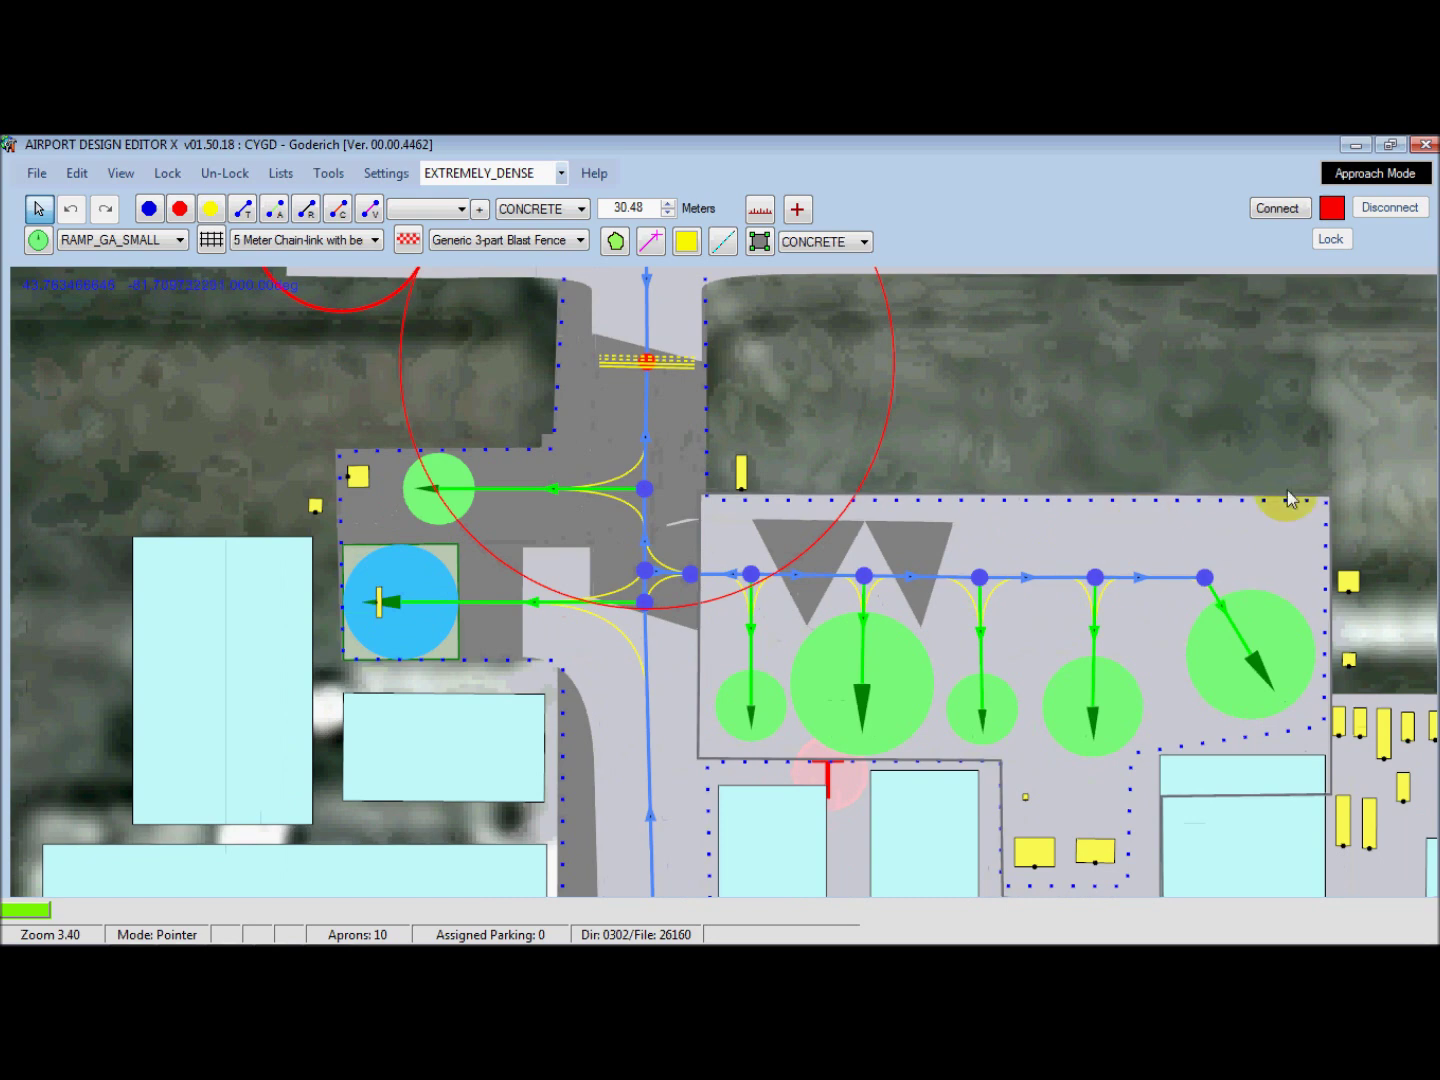
drag(1369, 437, 1035, 235)
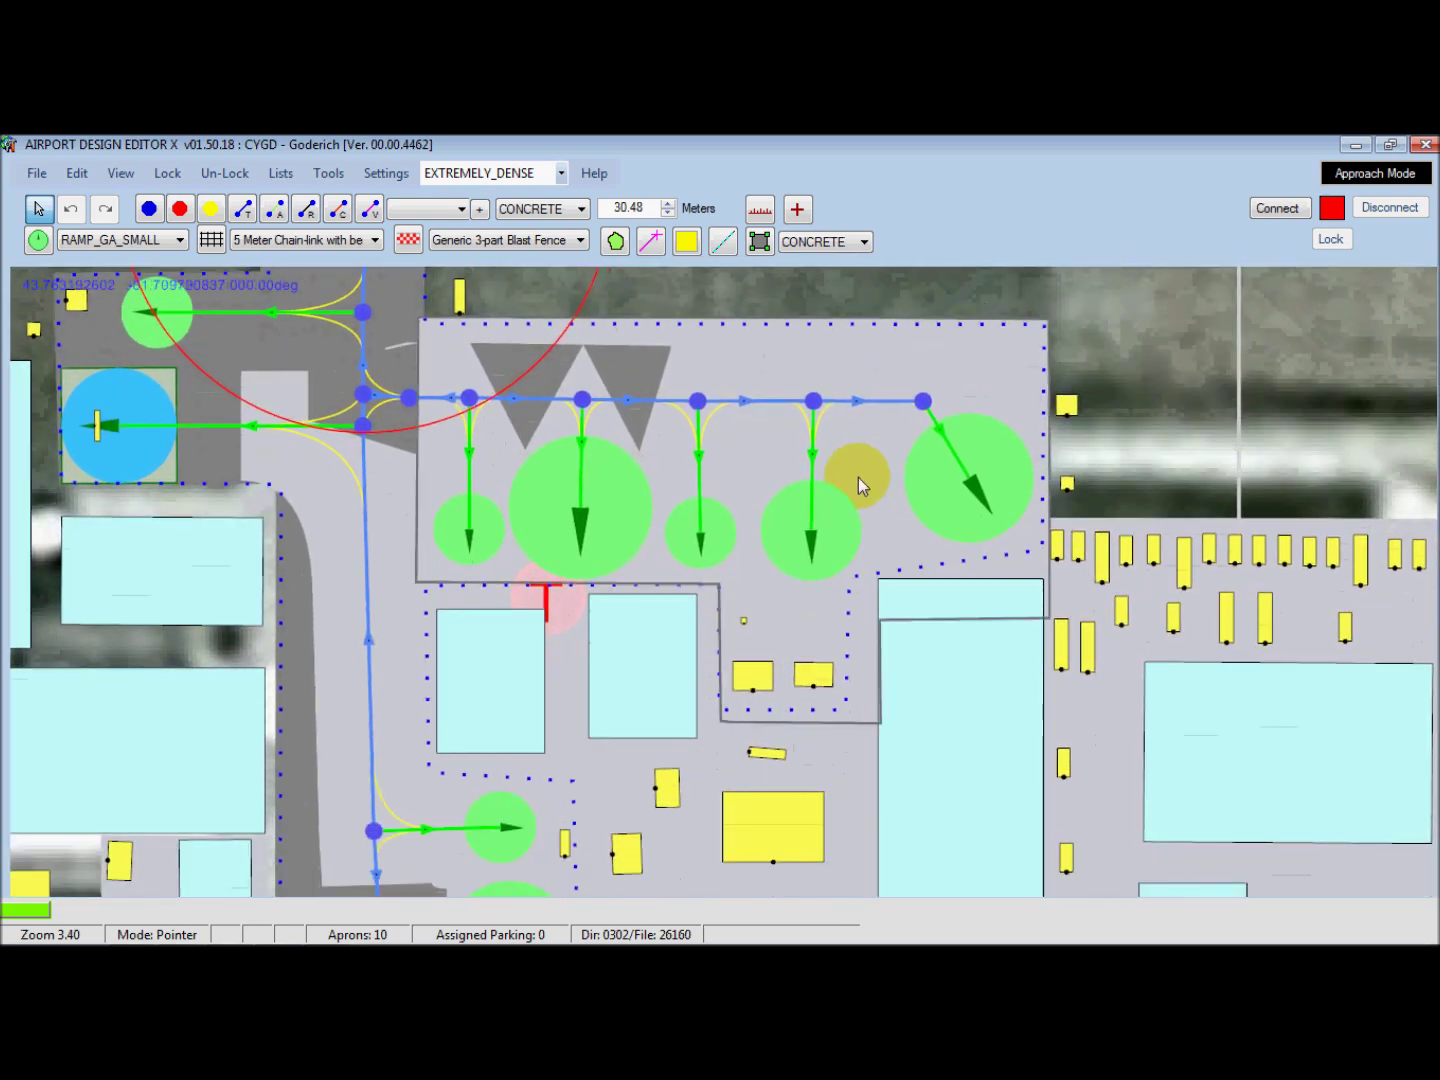
Inspect the DC3 and the small library objects placed on the apron's central part, including the row beside the long building
scroll(854, 494, down, 1)
mouse_move(774, 661)
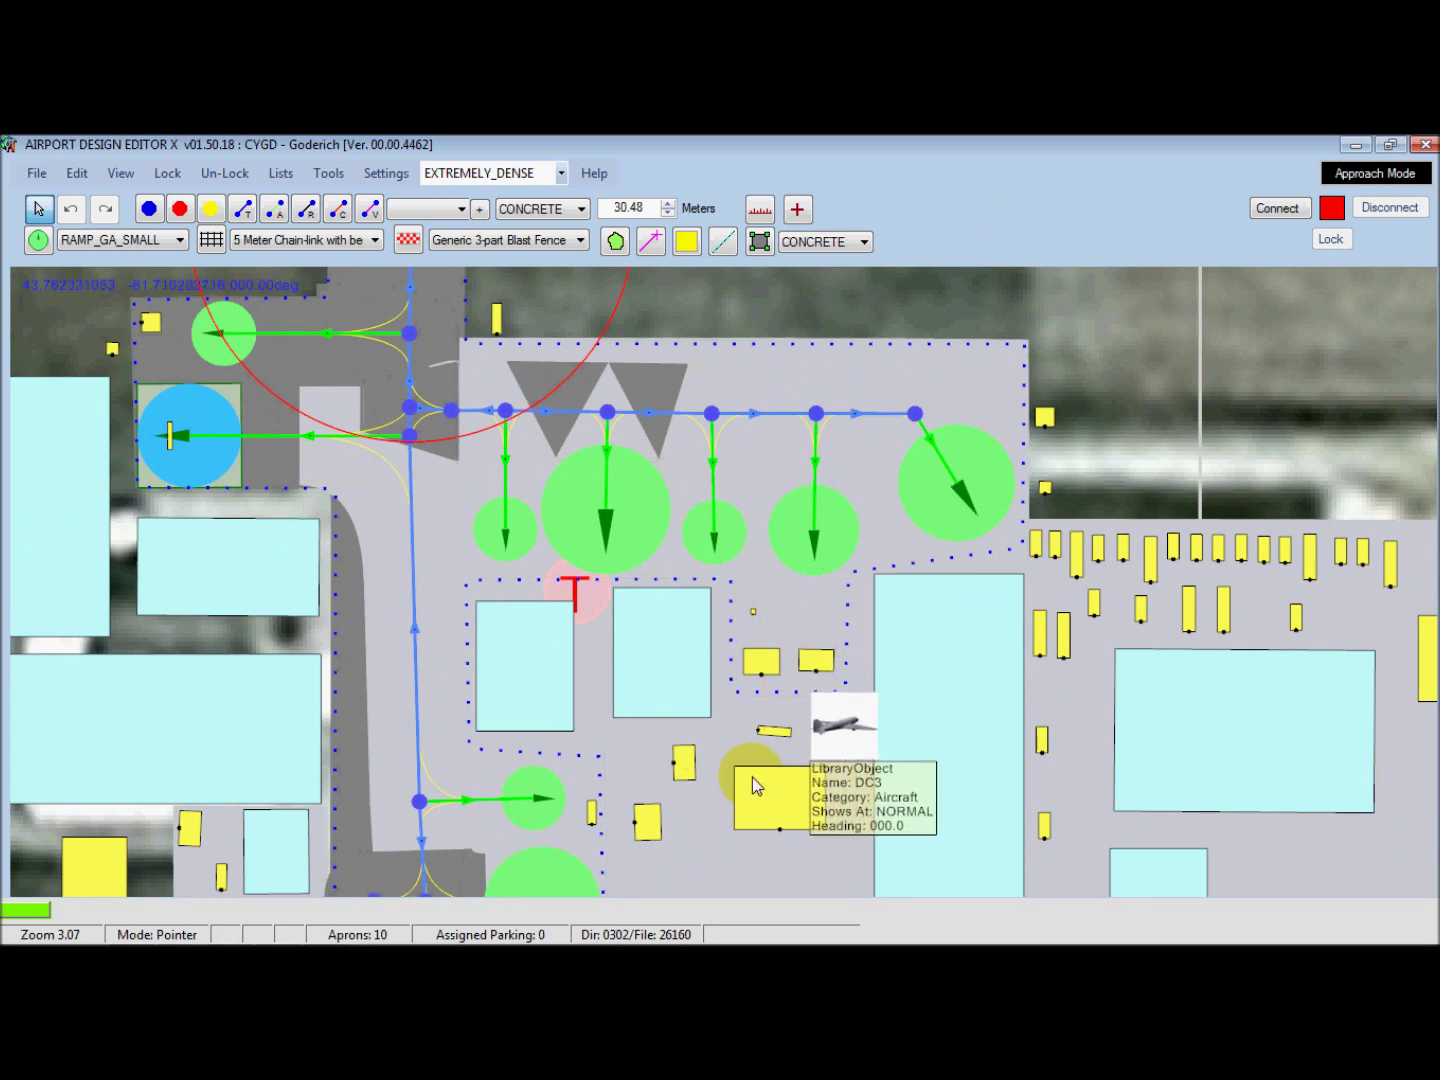
scroll(800, 754, down, 1)
drag(959, 653, 947, 420)
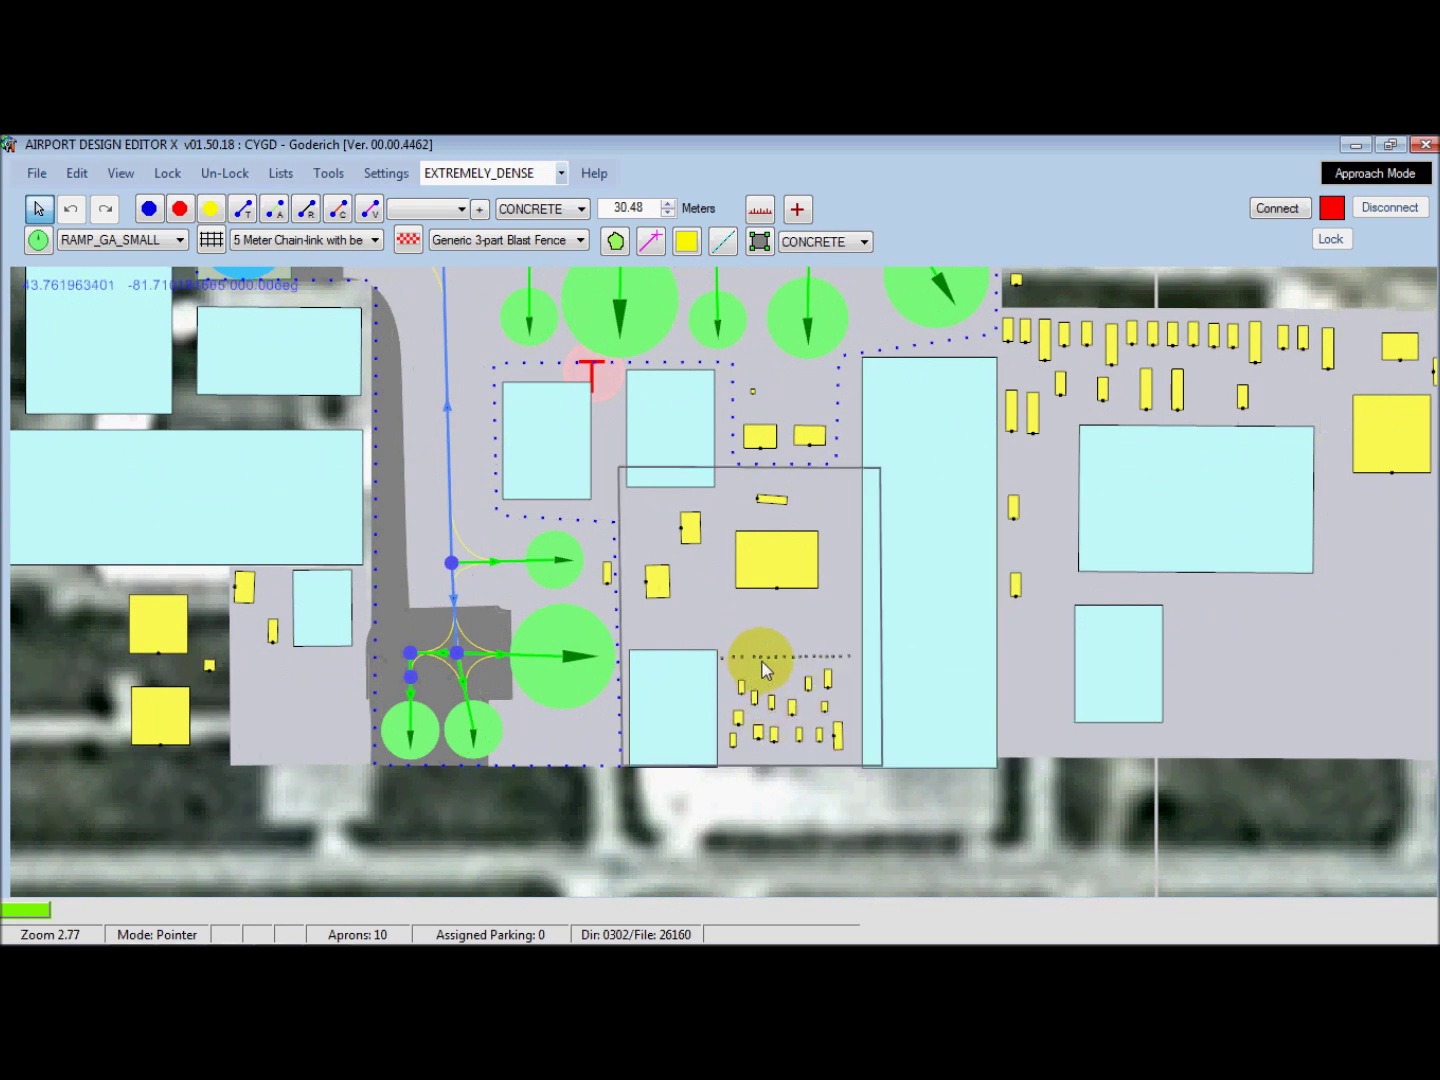
mouse_move(818, 666)
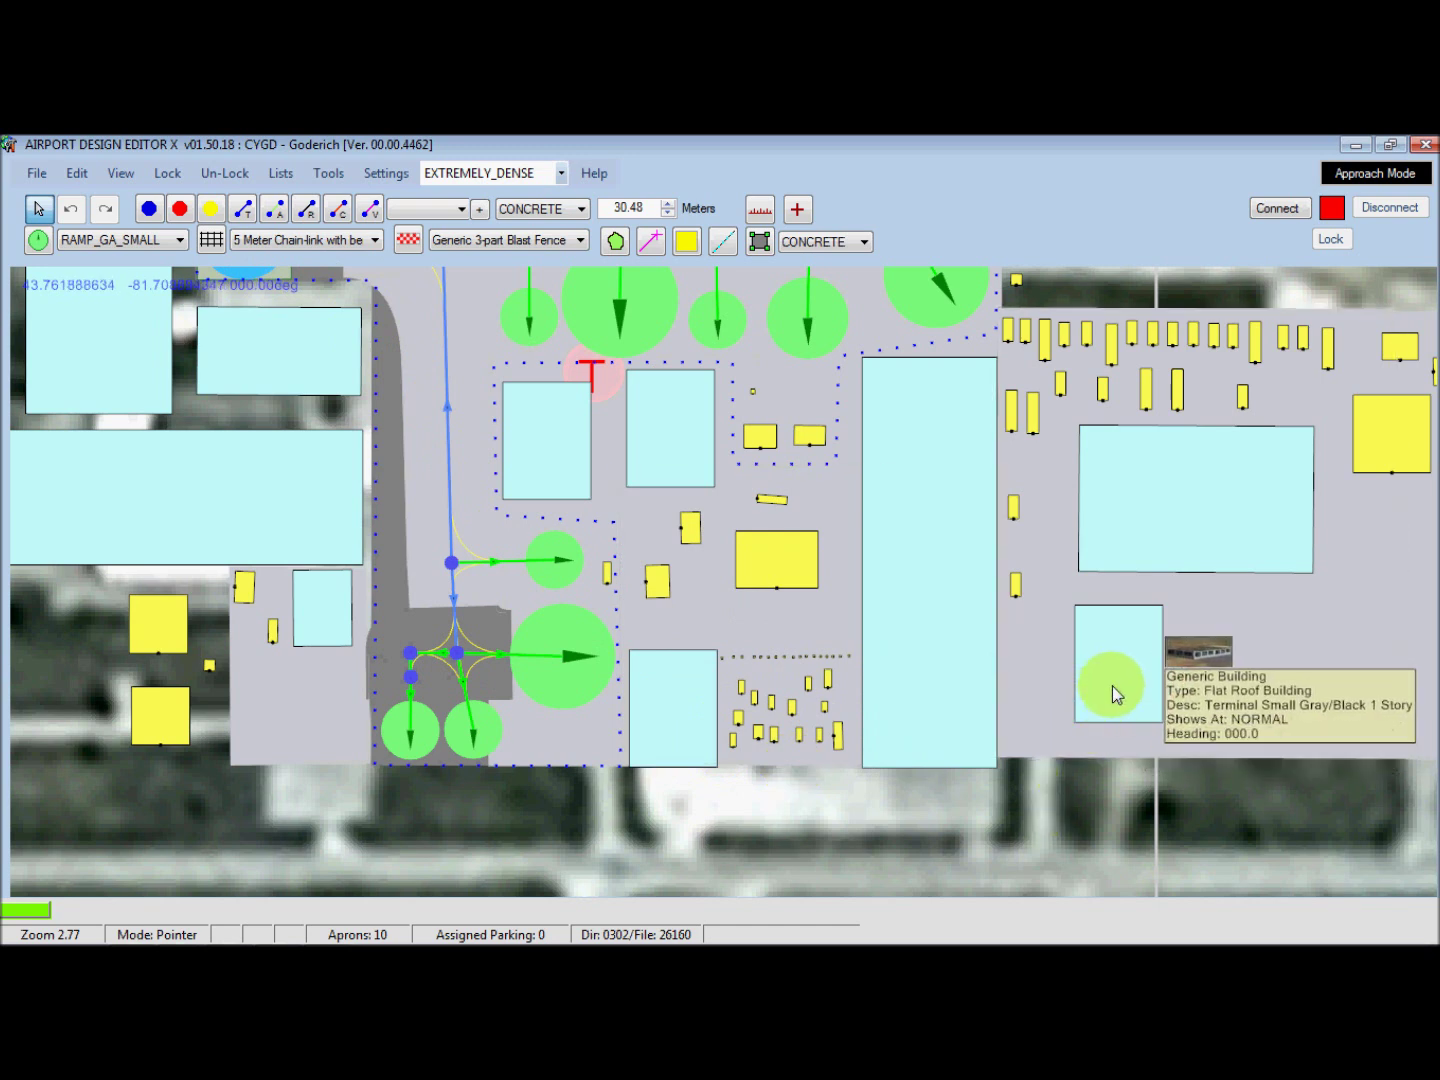
Inspect the buildings, parked trucks and airshow tent on the eastern concrete apron
mouse_move(1184, 495)
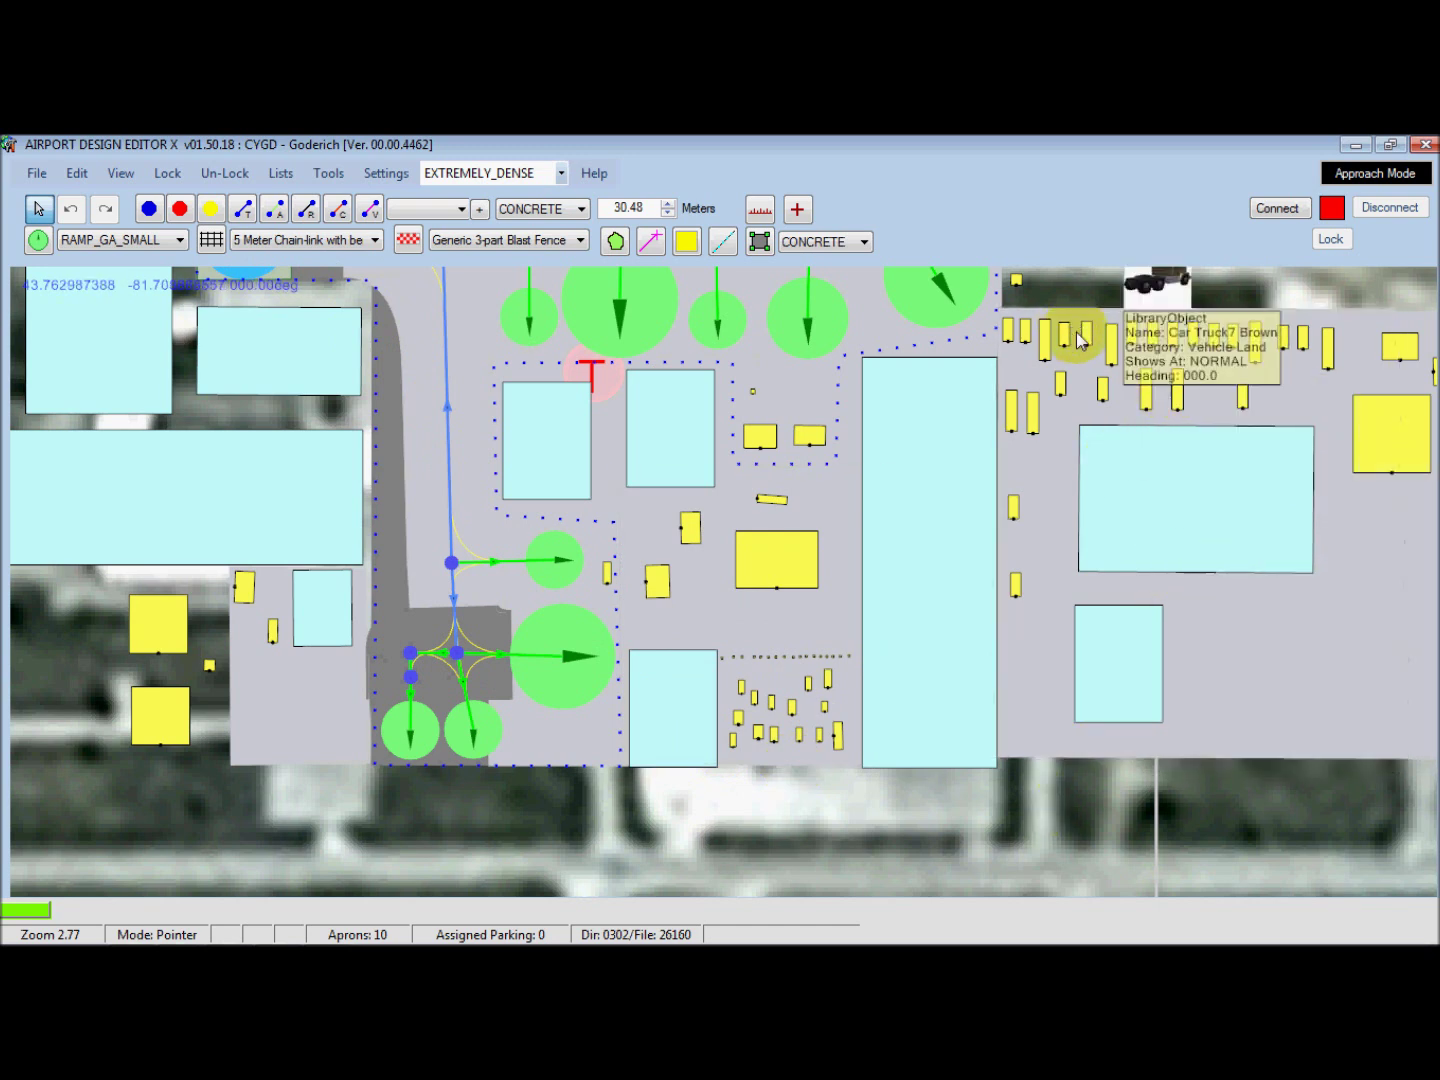
mouse_move(1148, 345)
mouse_move(1237, 490)
drag(1293, 678, 1082, 679)
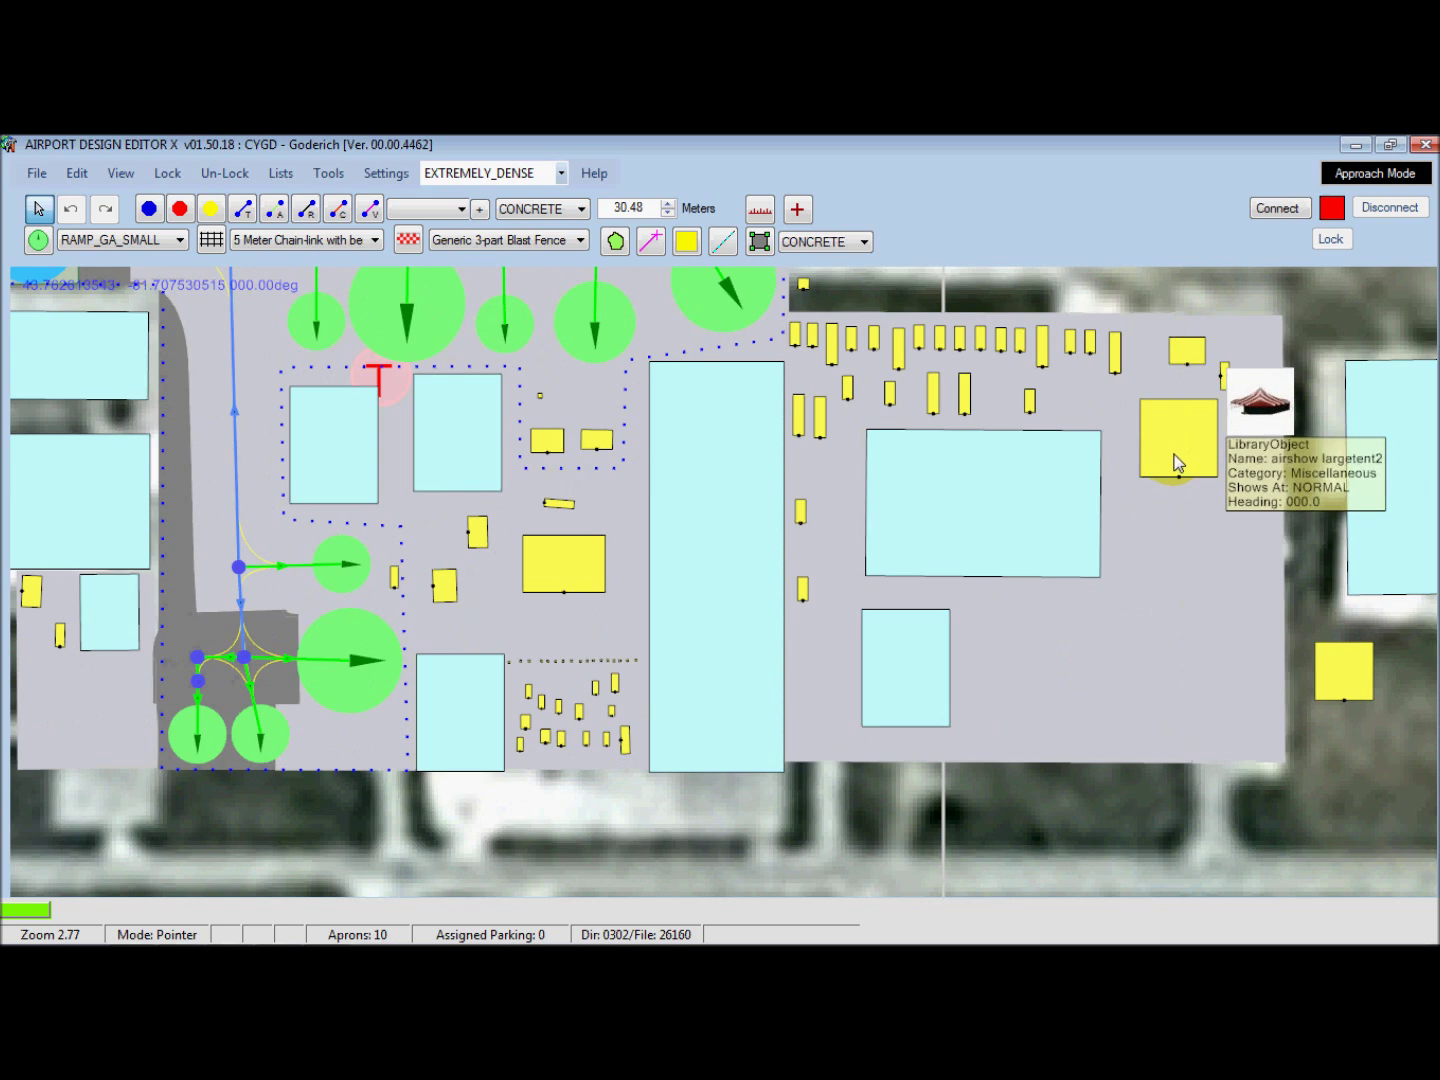
mouse_move(1195, 373)
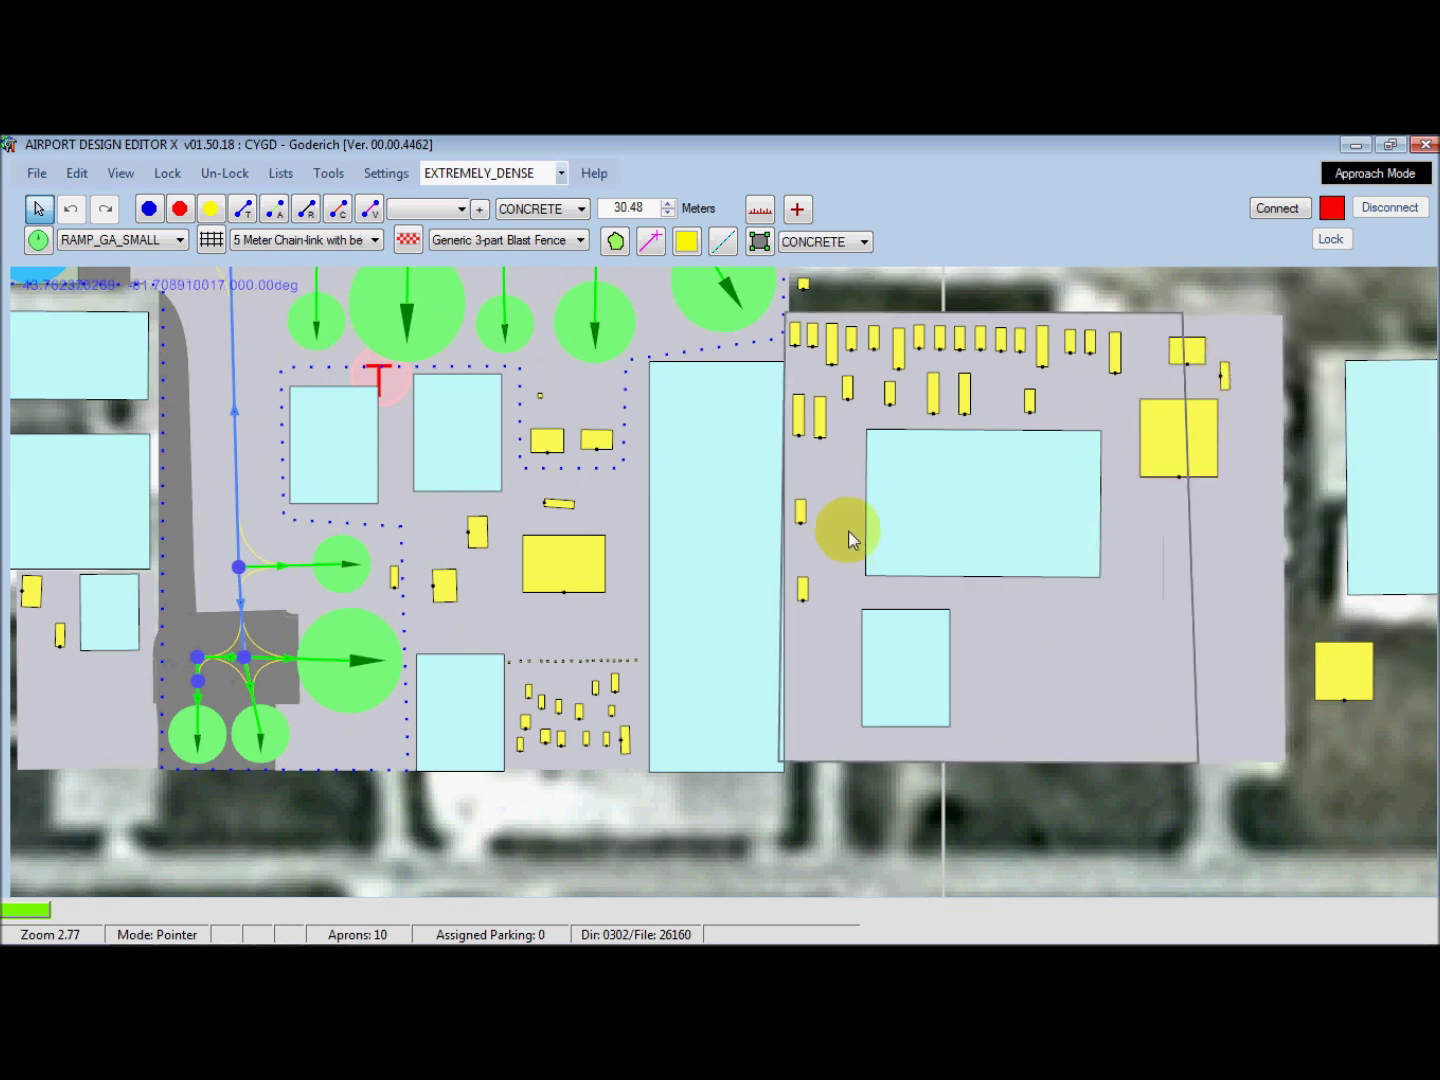
Review the runways, connecting taxiway and grass runway against the full extent of the satellite background image
scroll(800, 517, down, 2)
scroll(401, 410, down, 1)
drag(384, 401, 418, 732)
scroll(493, 564, down, 1)
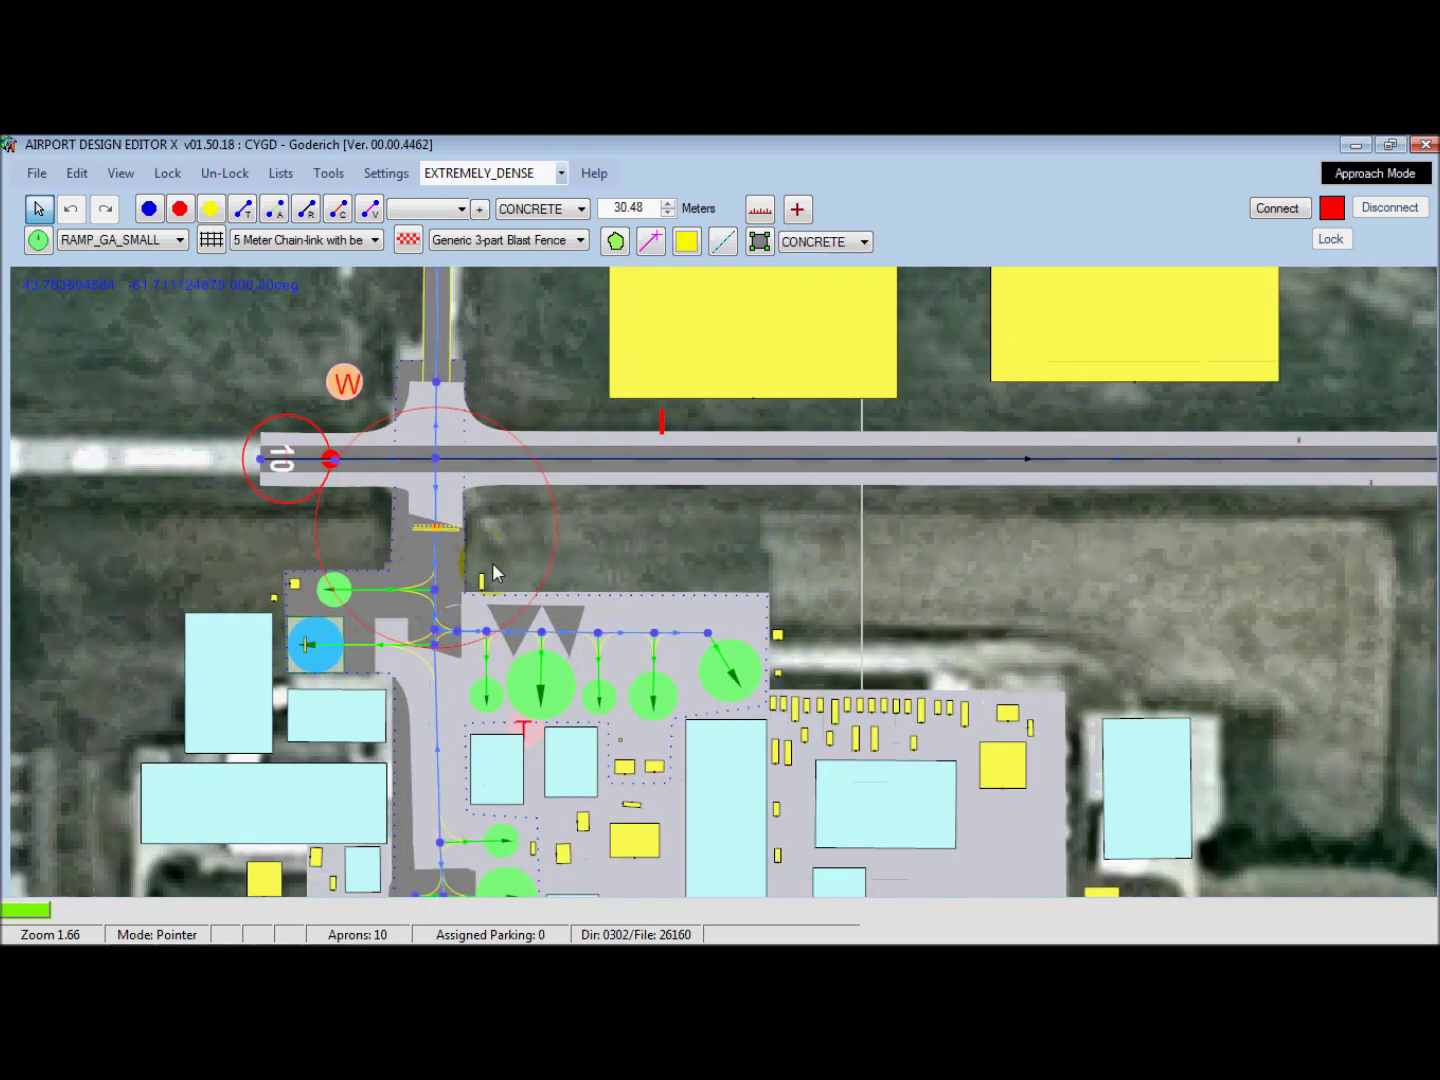
scroll(496, 572, down, 1)
scroll(636, 530, down, 6)
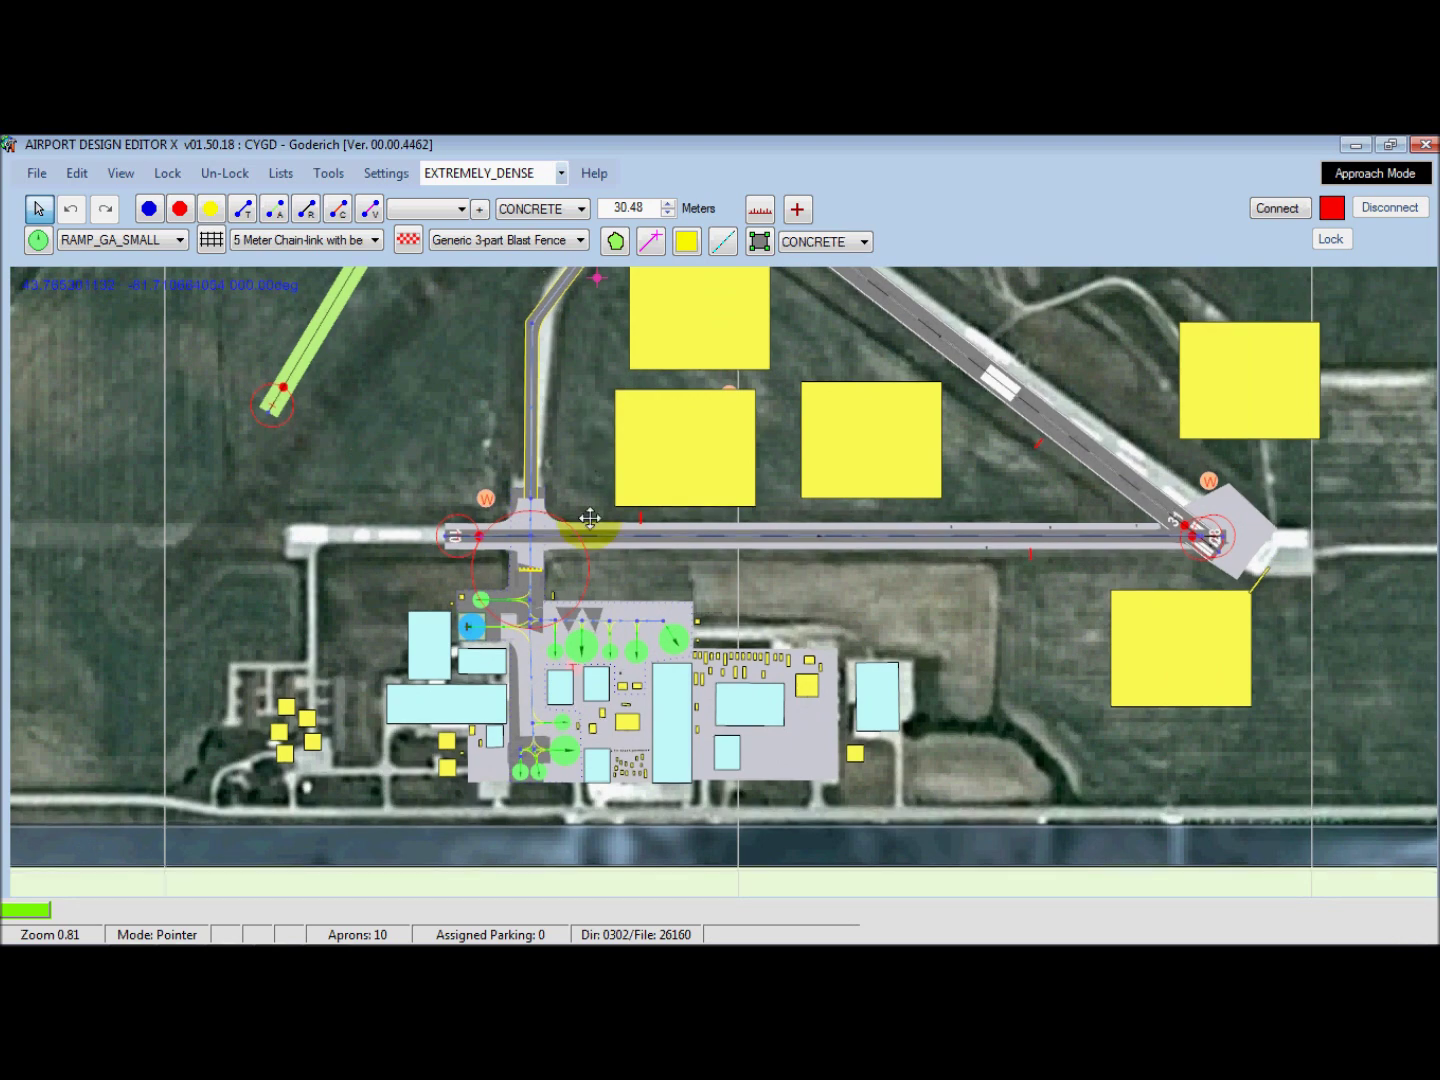
drag(589, 517, 553, 598)
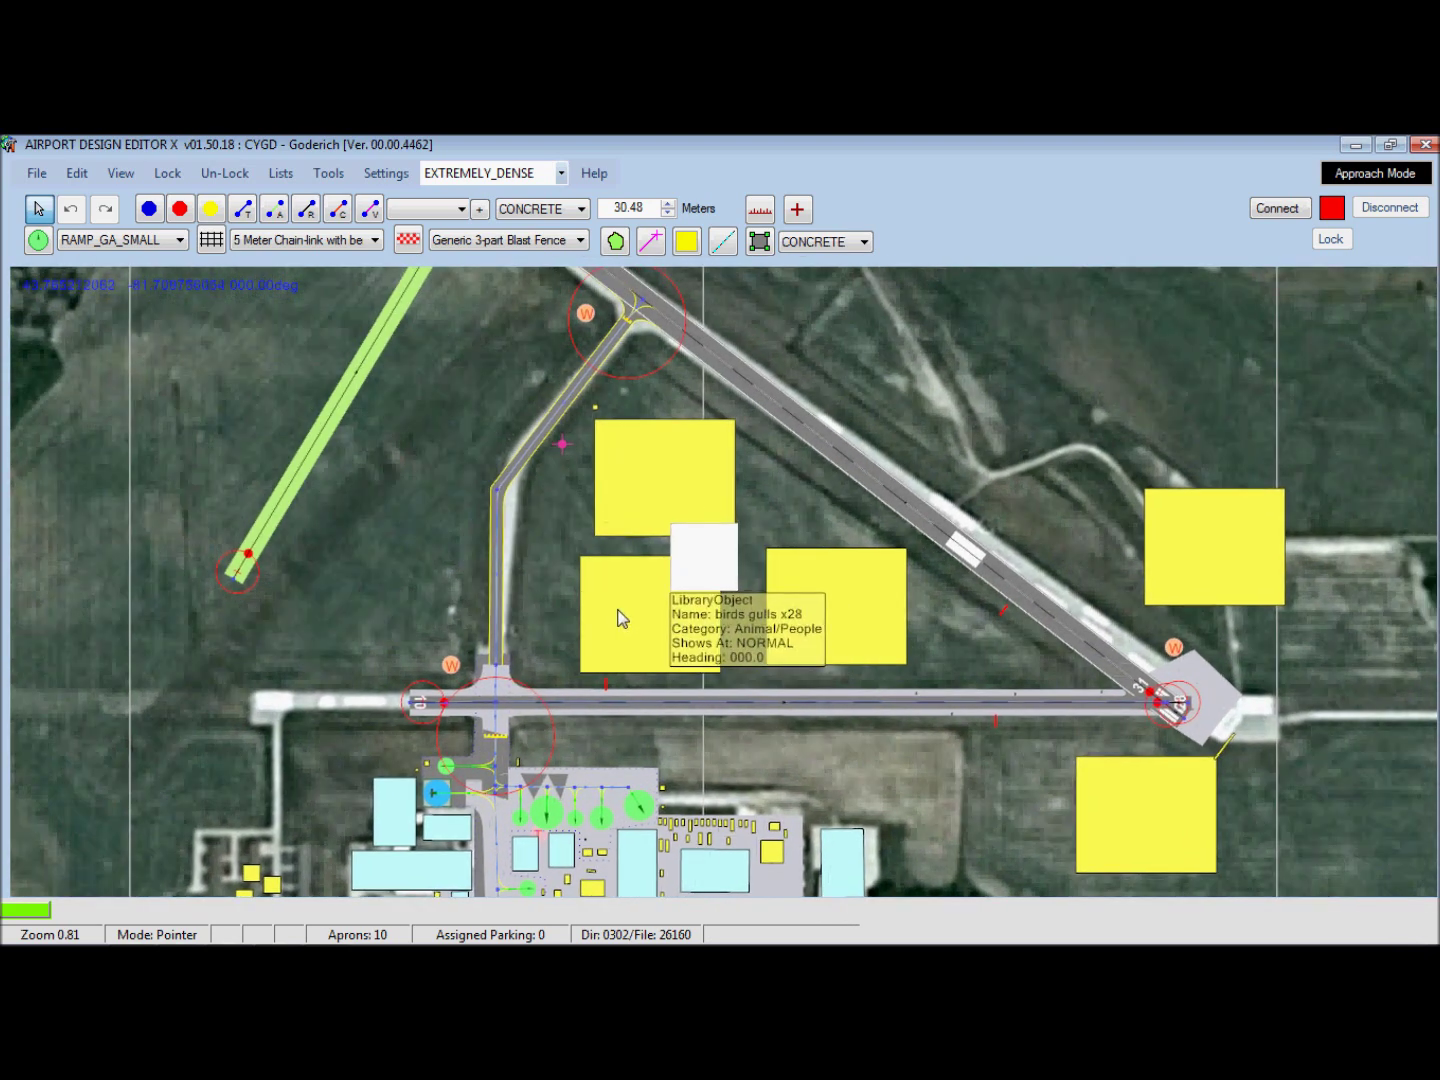
drag(634, 628, 816, 633)
scroll(502, 572, down, 6)
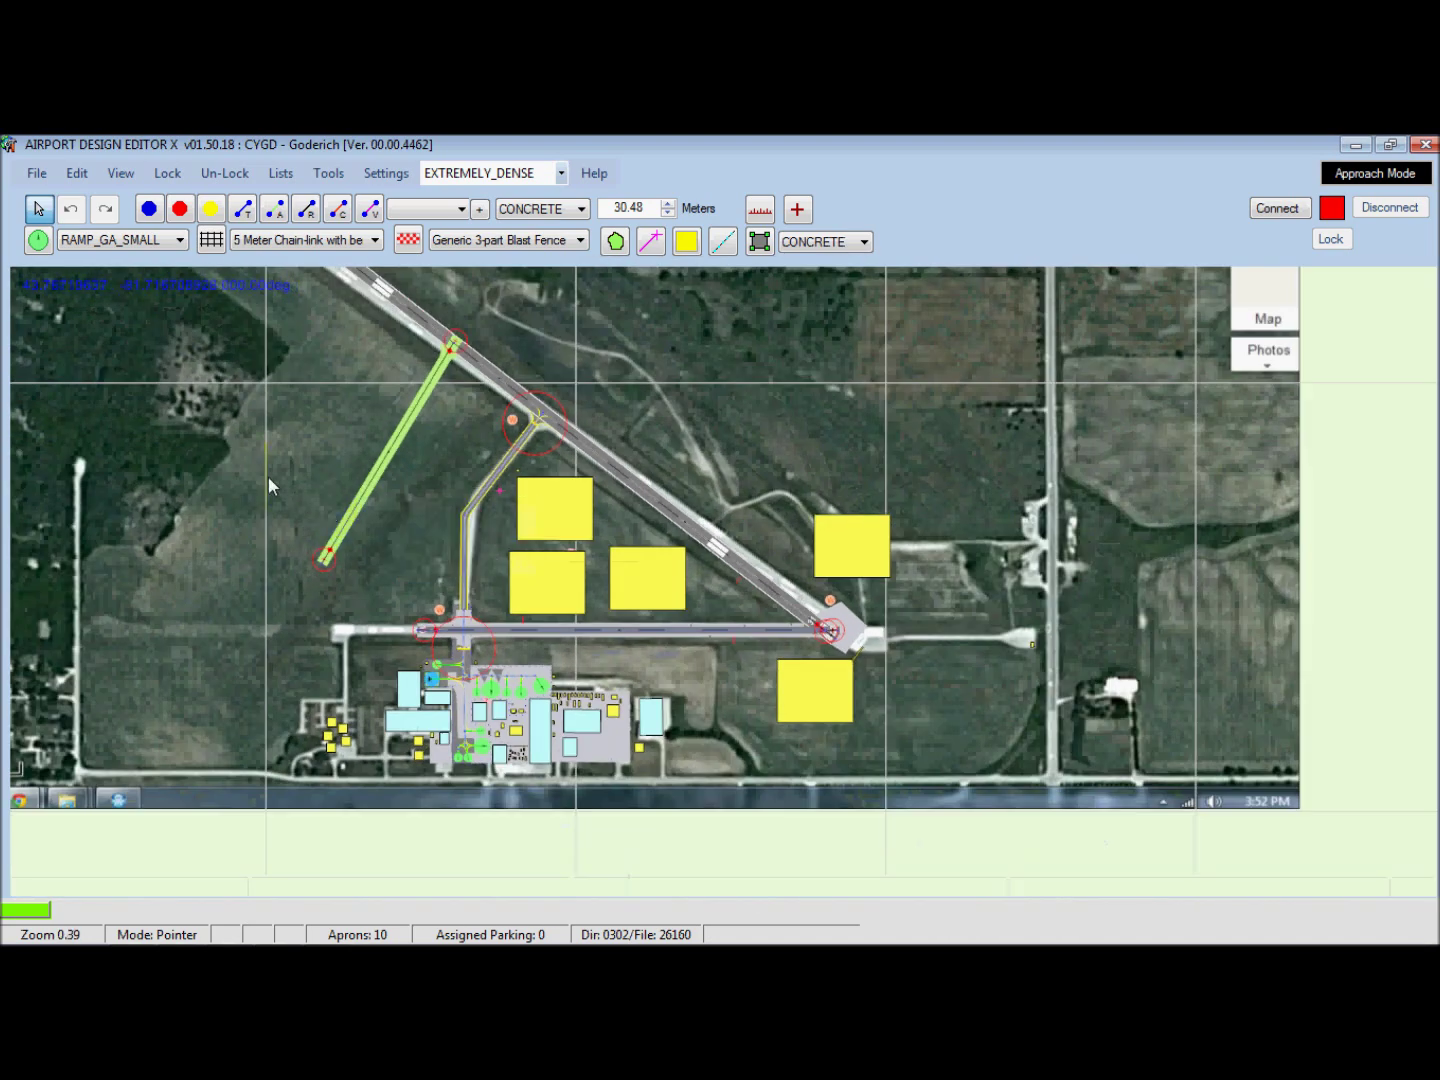
scroll(267, 488, down, 1)
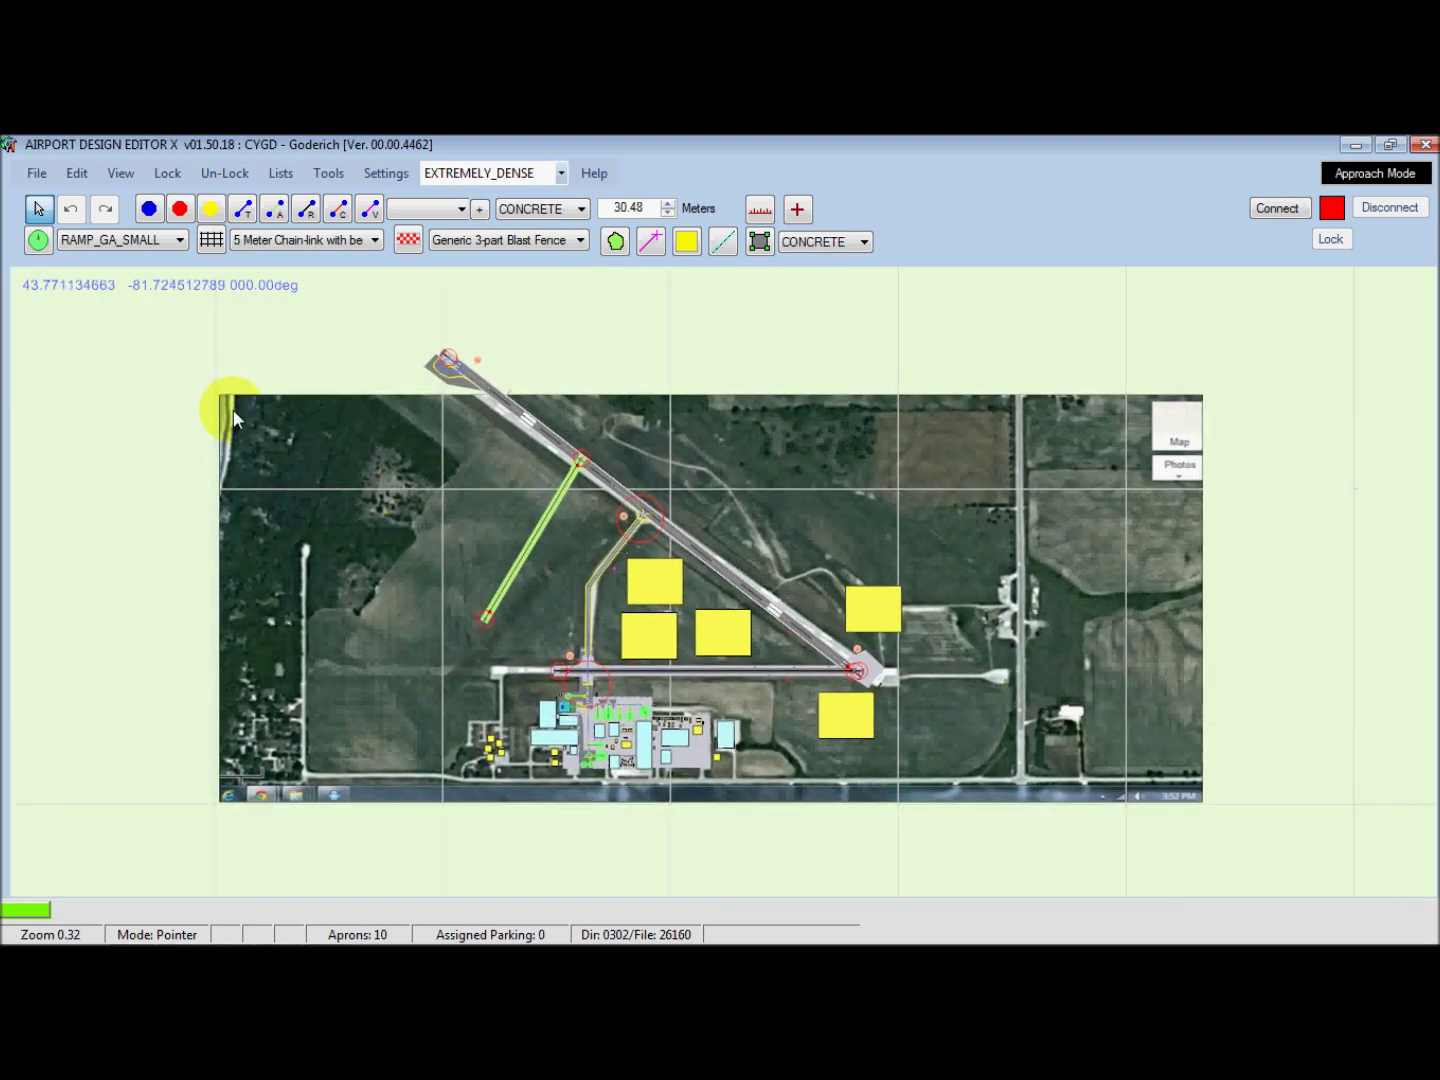
Inspect the large "birds gulls x28" library objects between the runways and beside the runway 28 end
scroll(620, 631, up, 8)
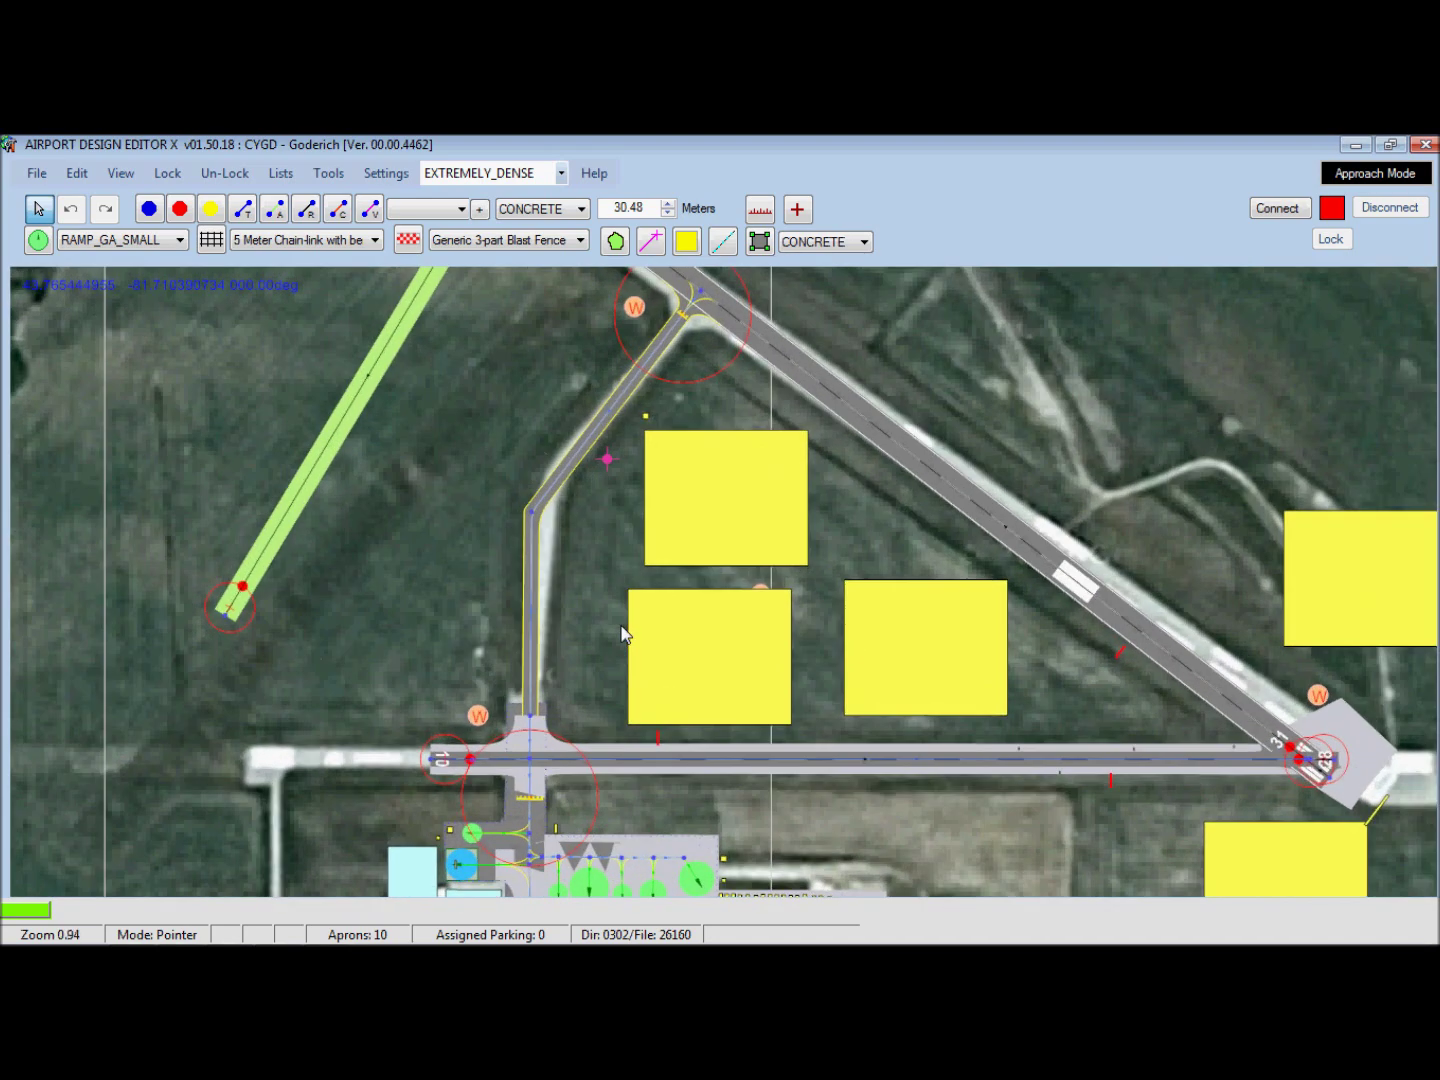
scroll(621, 634, up, 1)
mouse_move(855, 585)
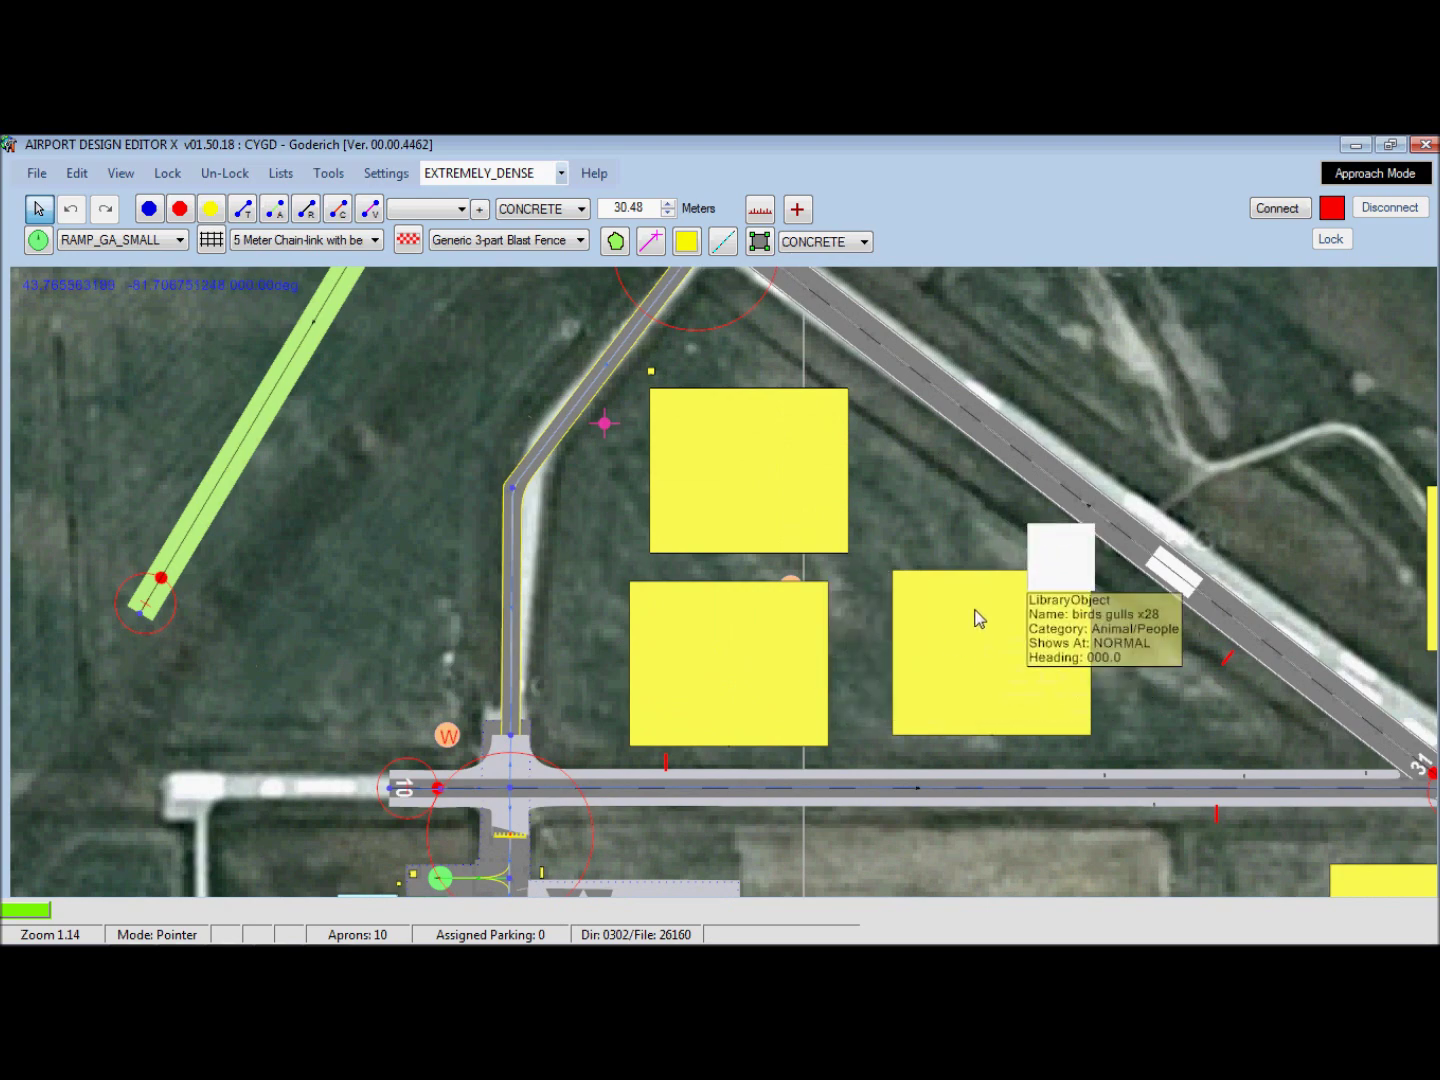
drag(1153, 711, 643, 428)
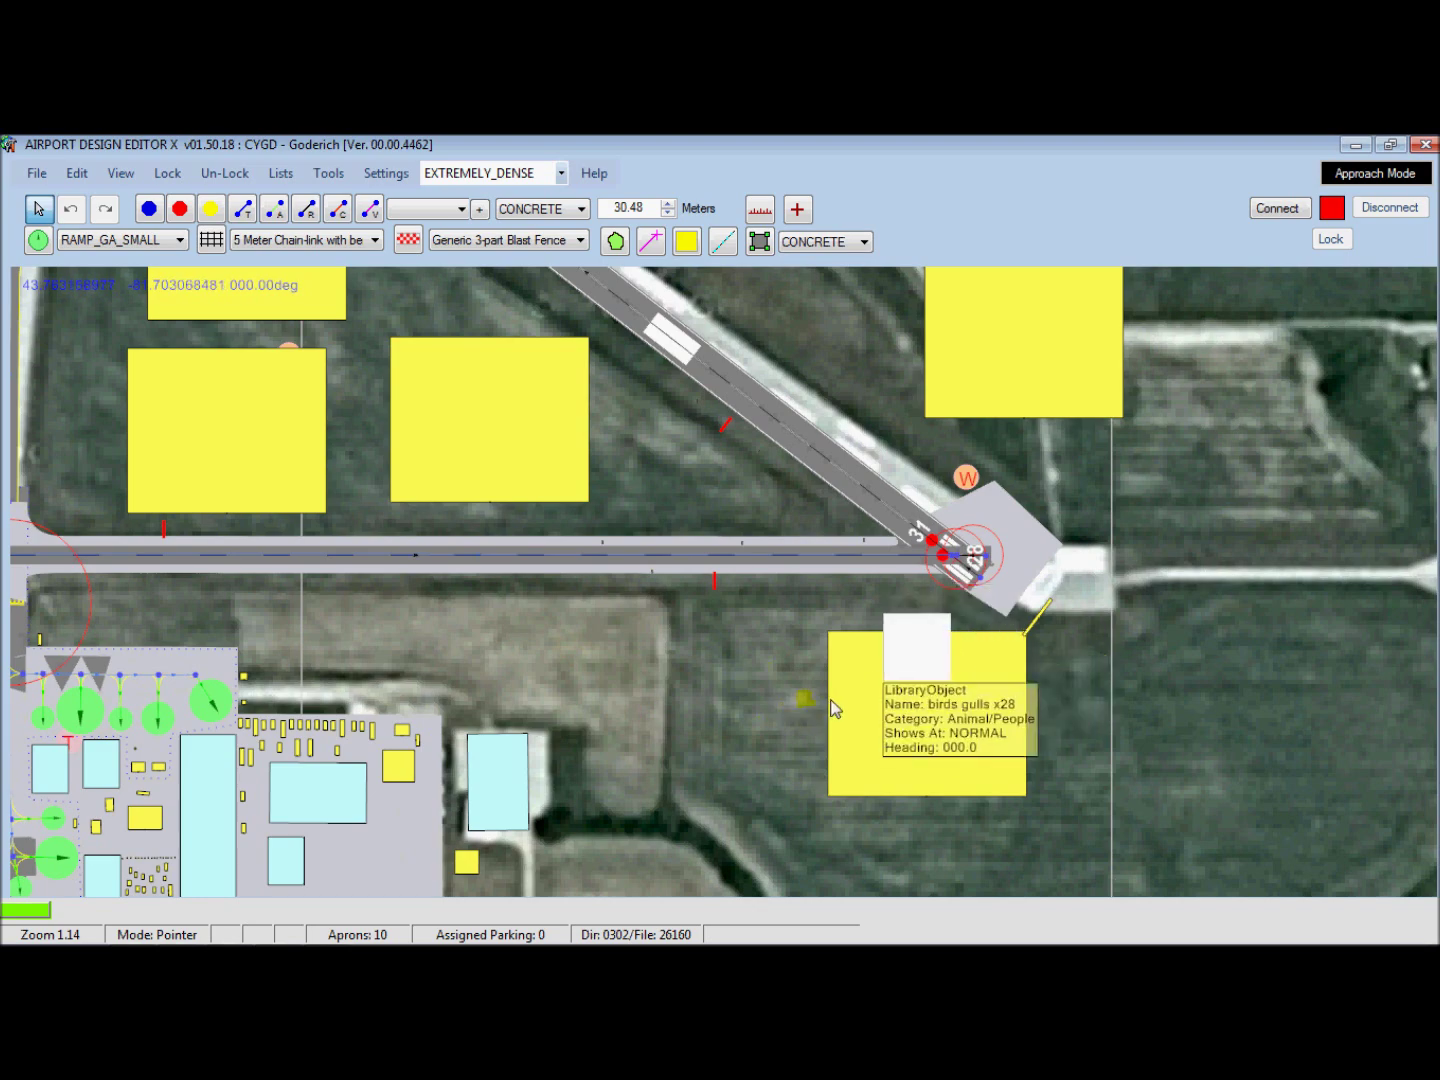
scroll(630, 690, down, 5)
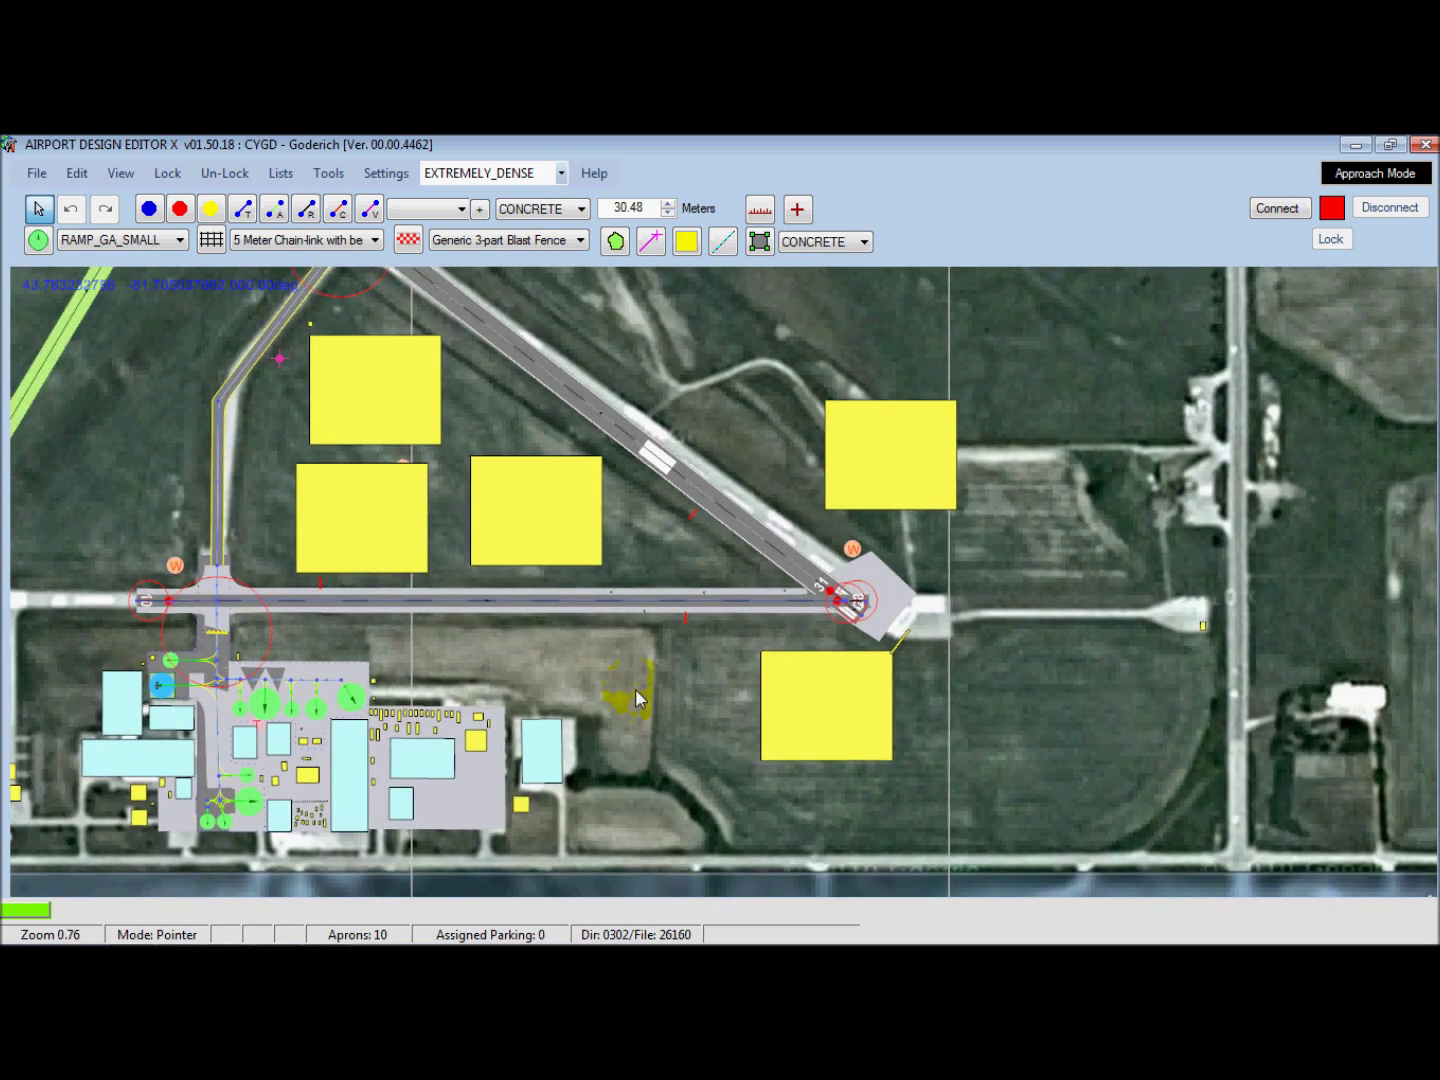
Compare the aprons and buildings with the road and ground features along the satellite image's southern edge
scroll(640, 700, down, 1)
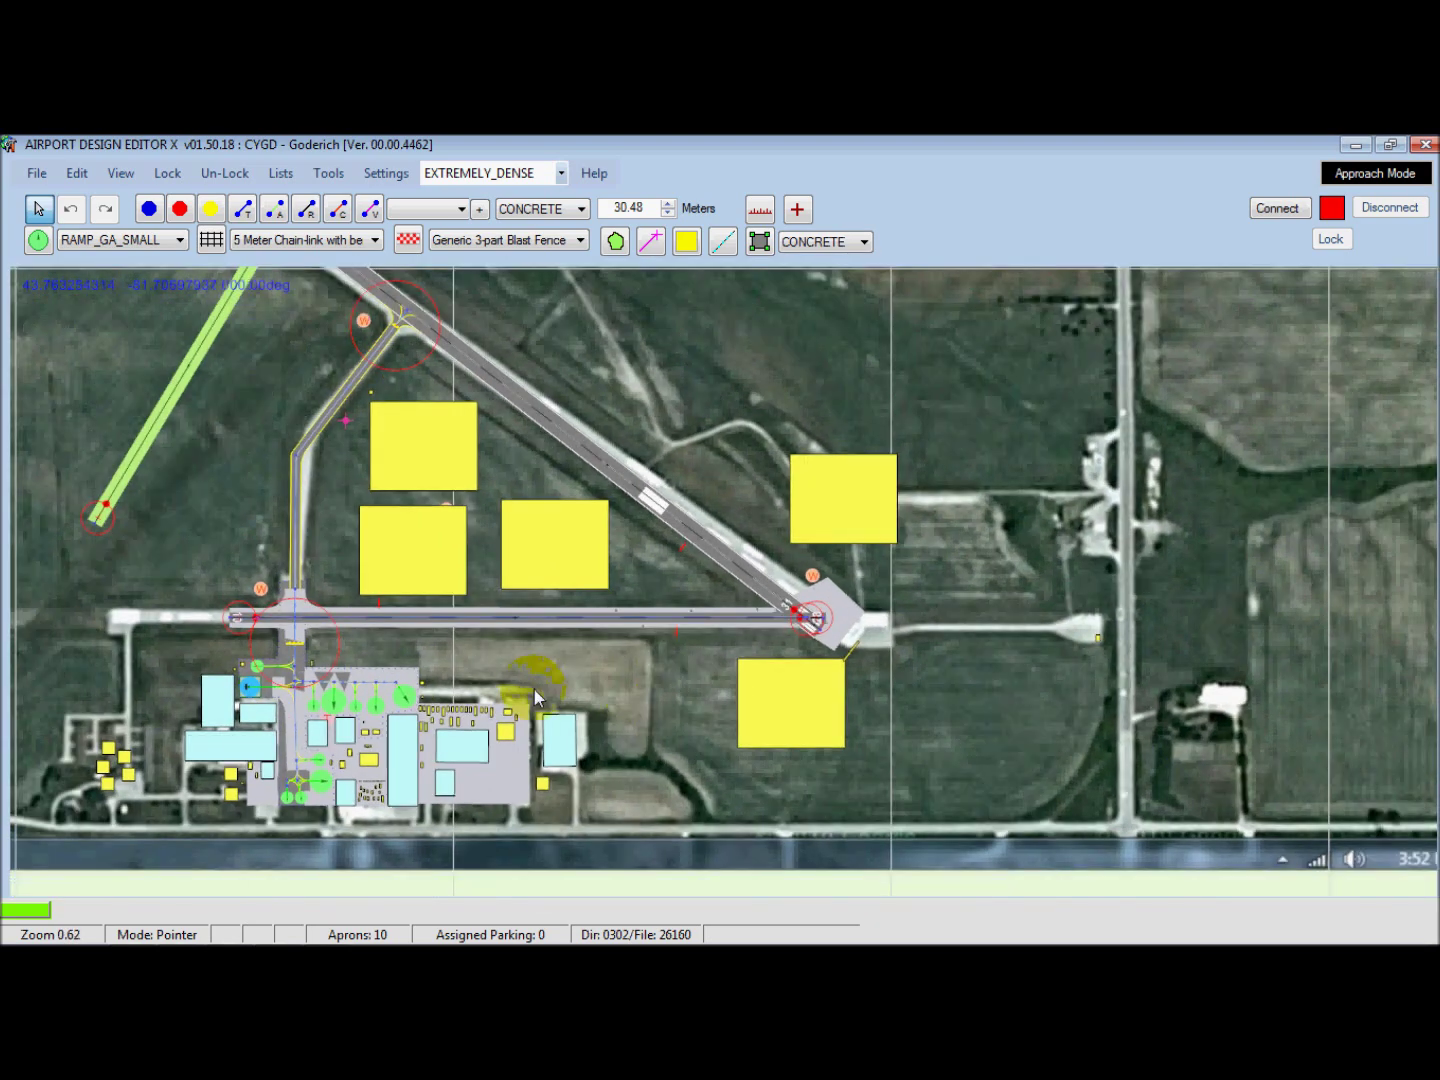
drag(646, 721, 740, 646)
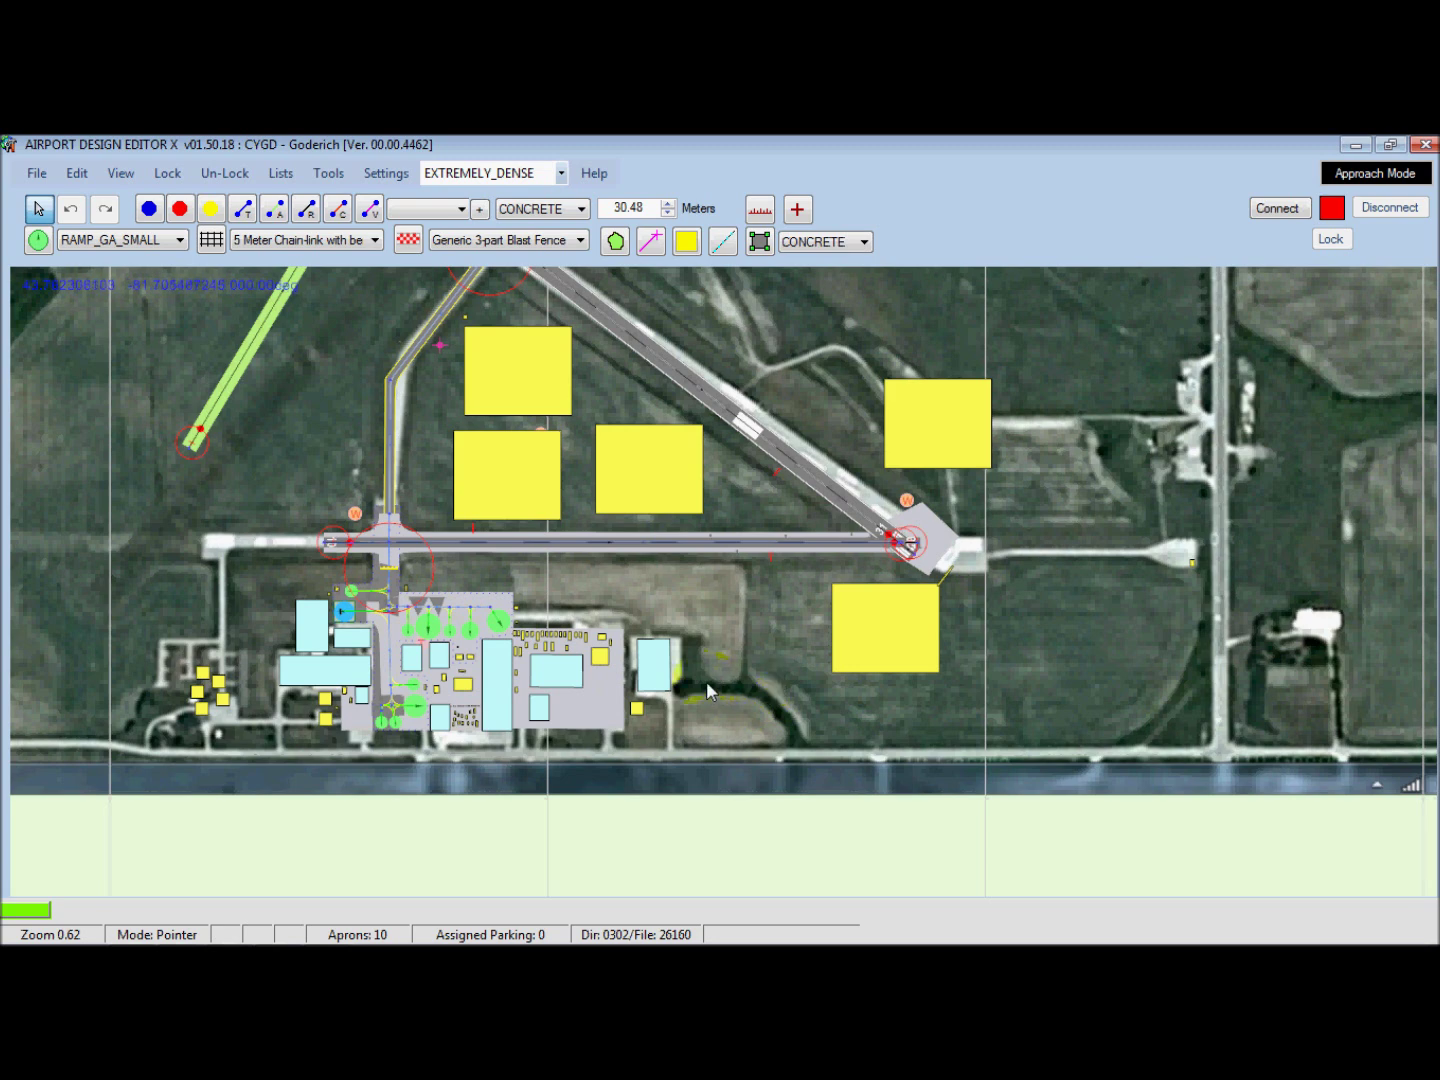
scroll(707, 681, up, 1)
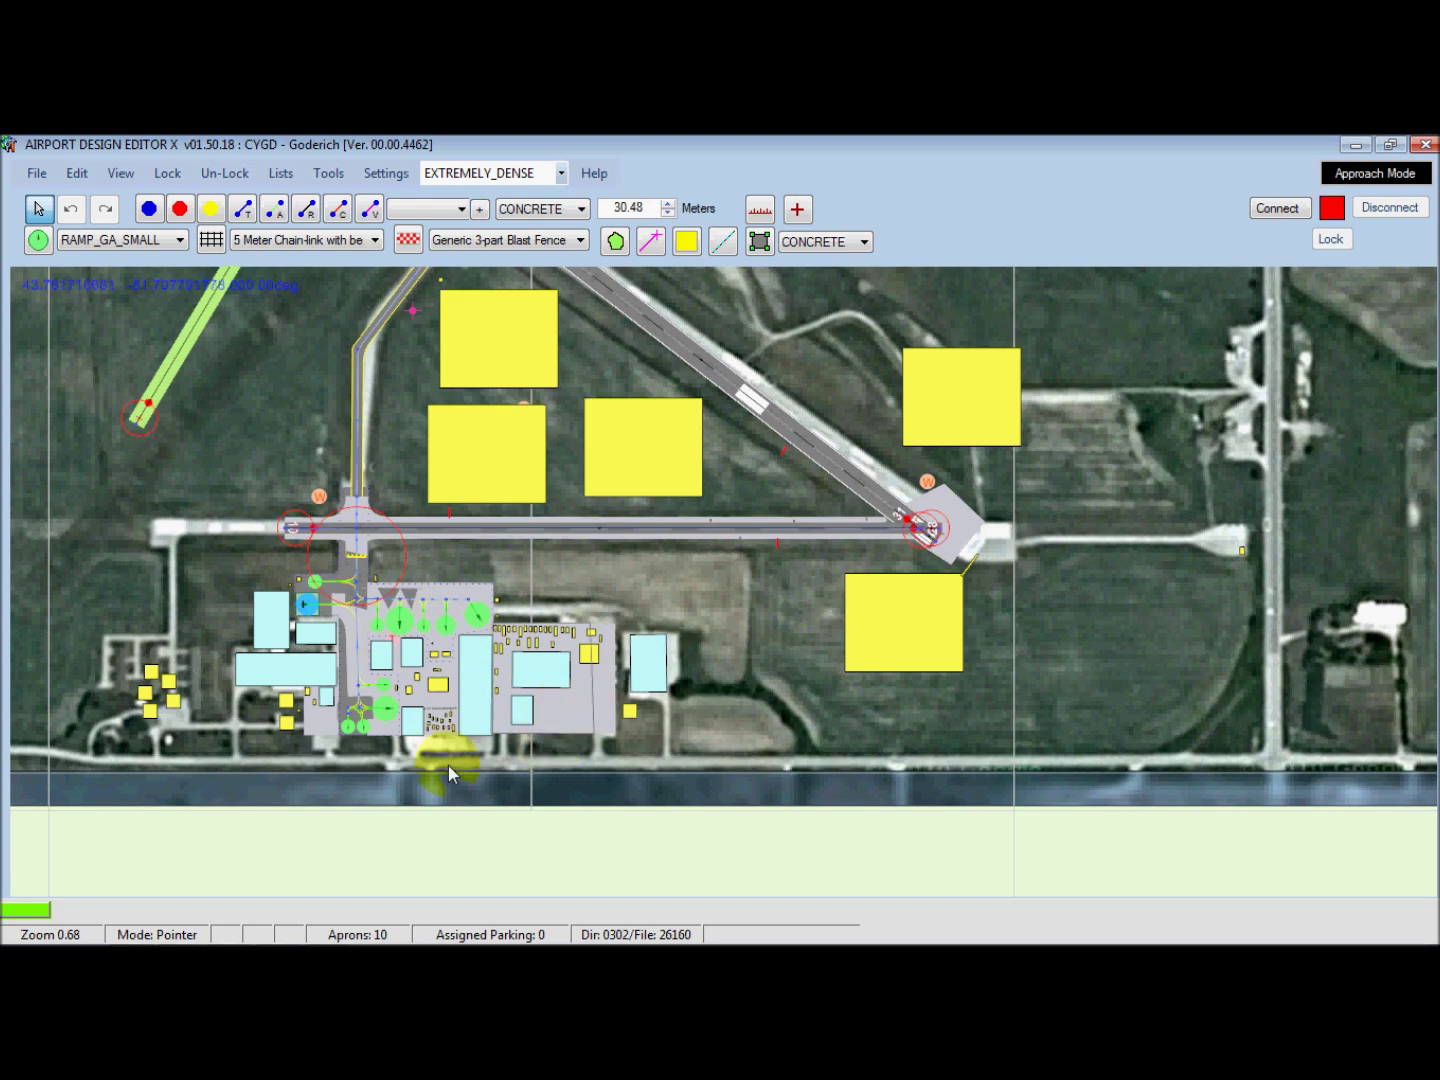
scroll(591, 718, up, 5)
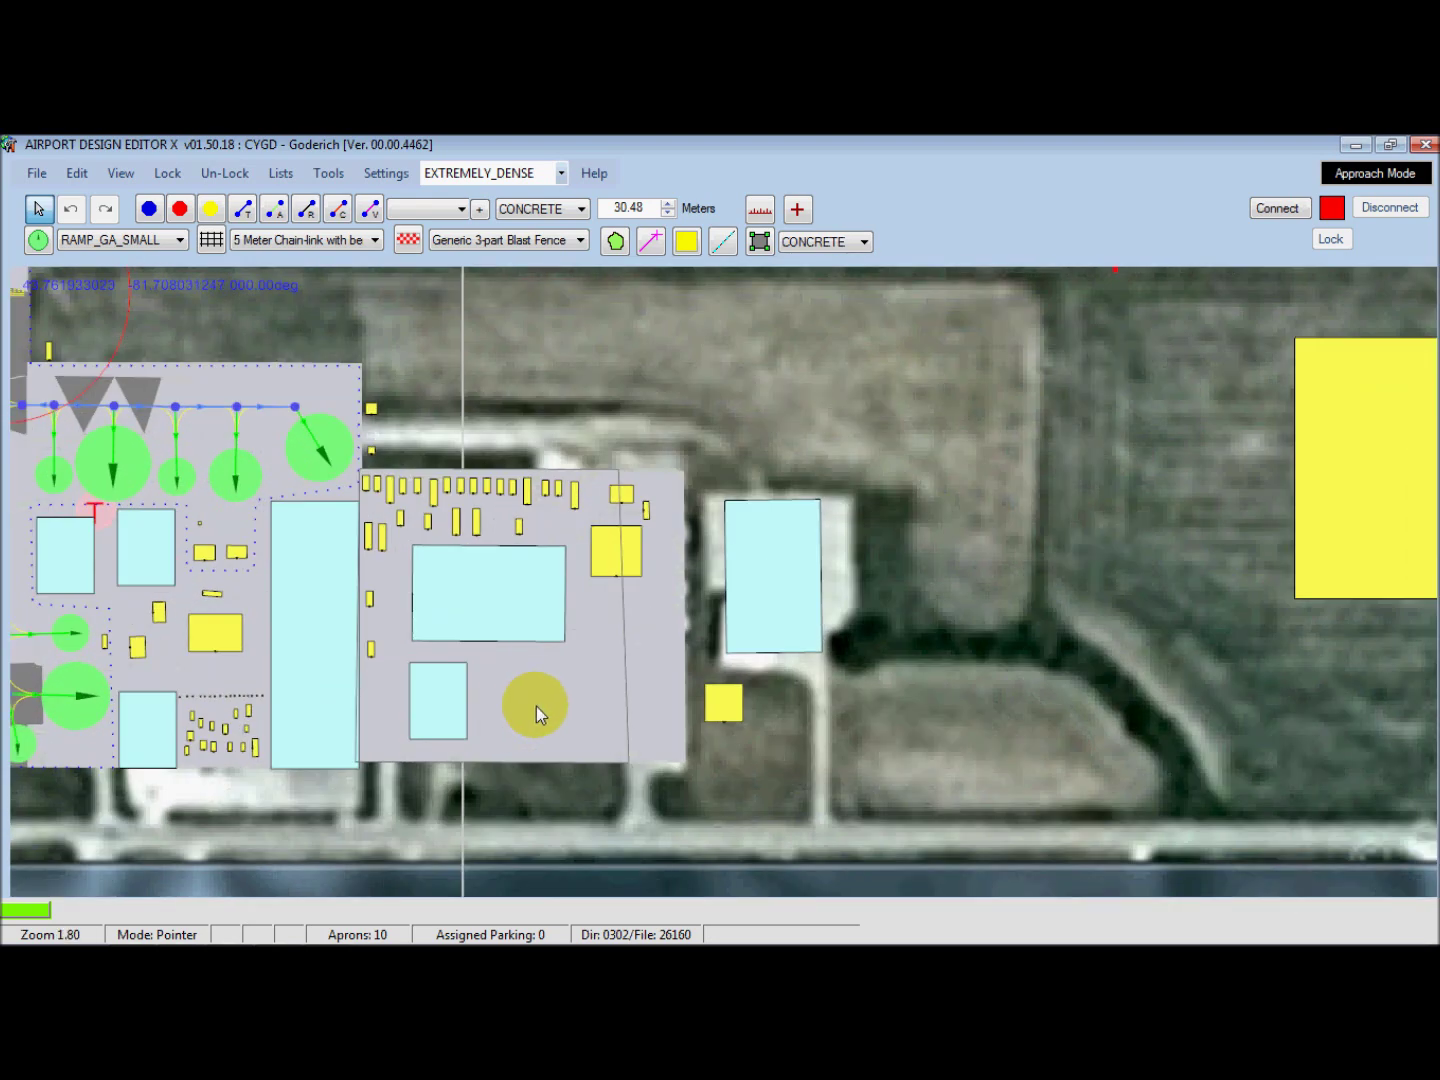
drag(536, 706, 775, 599)
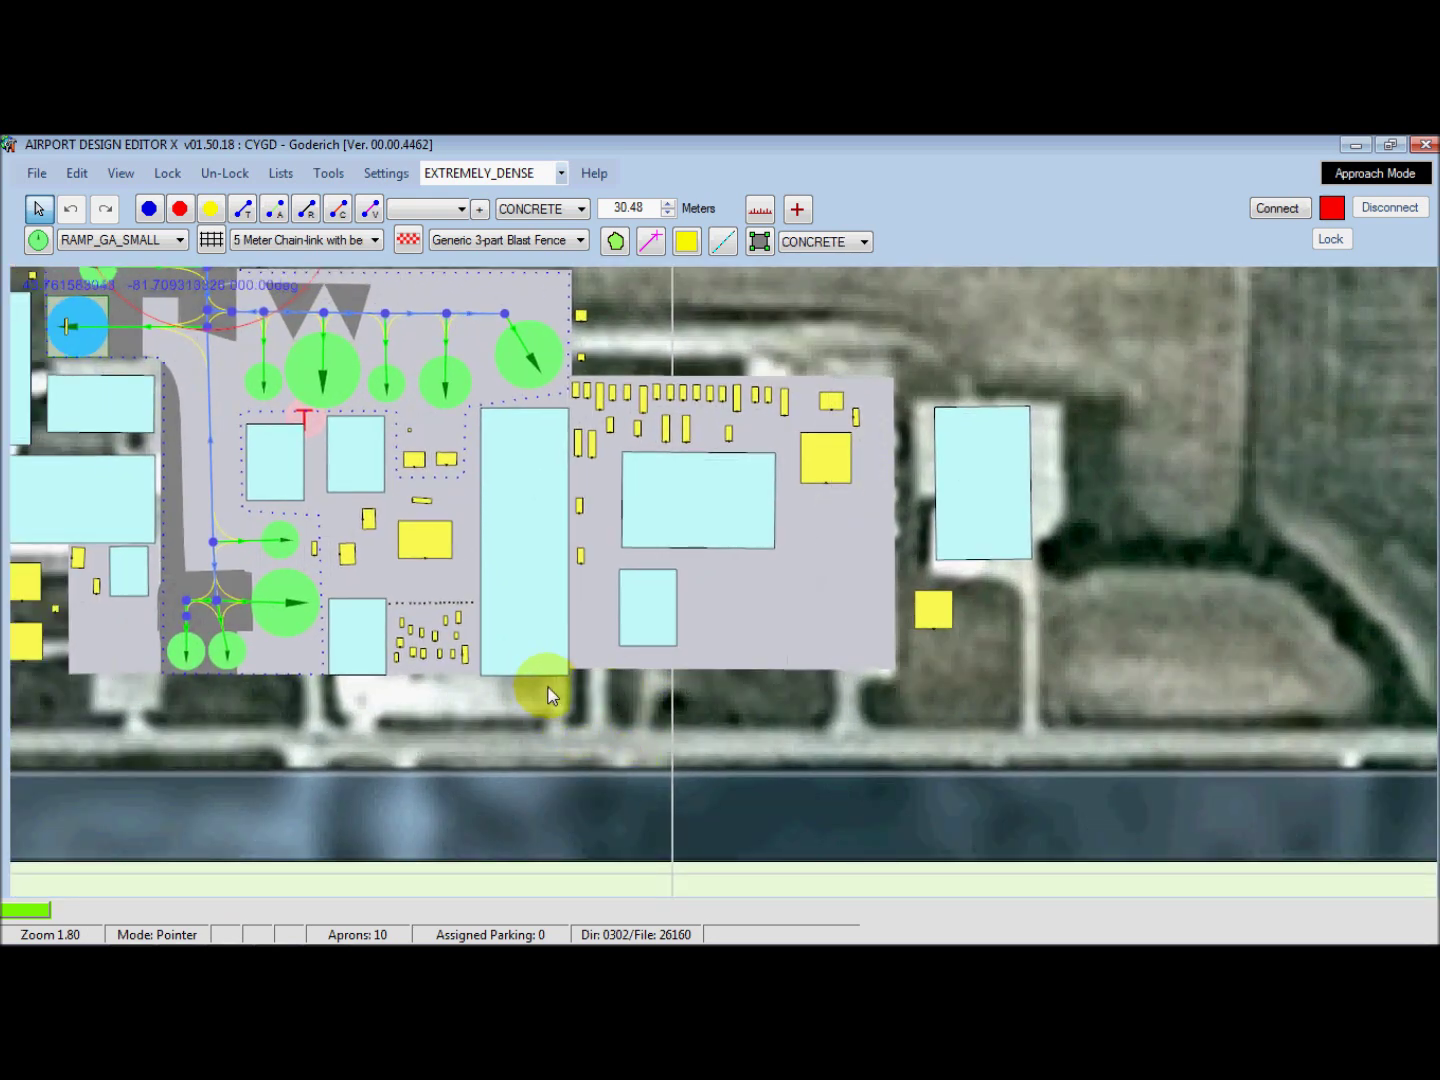
scroll(558, 679, down, 1)
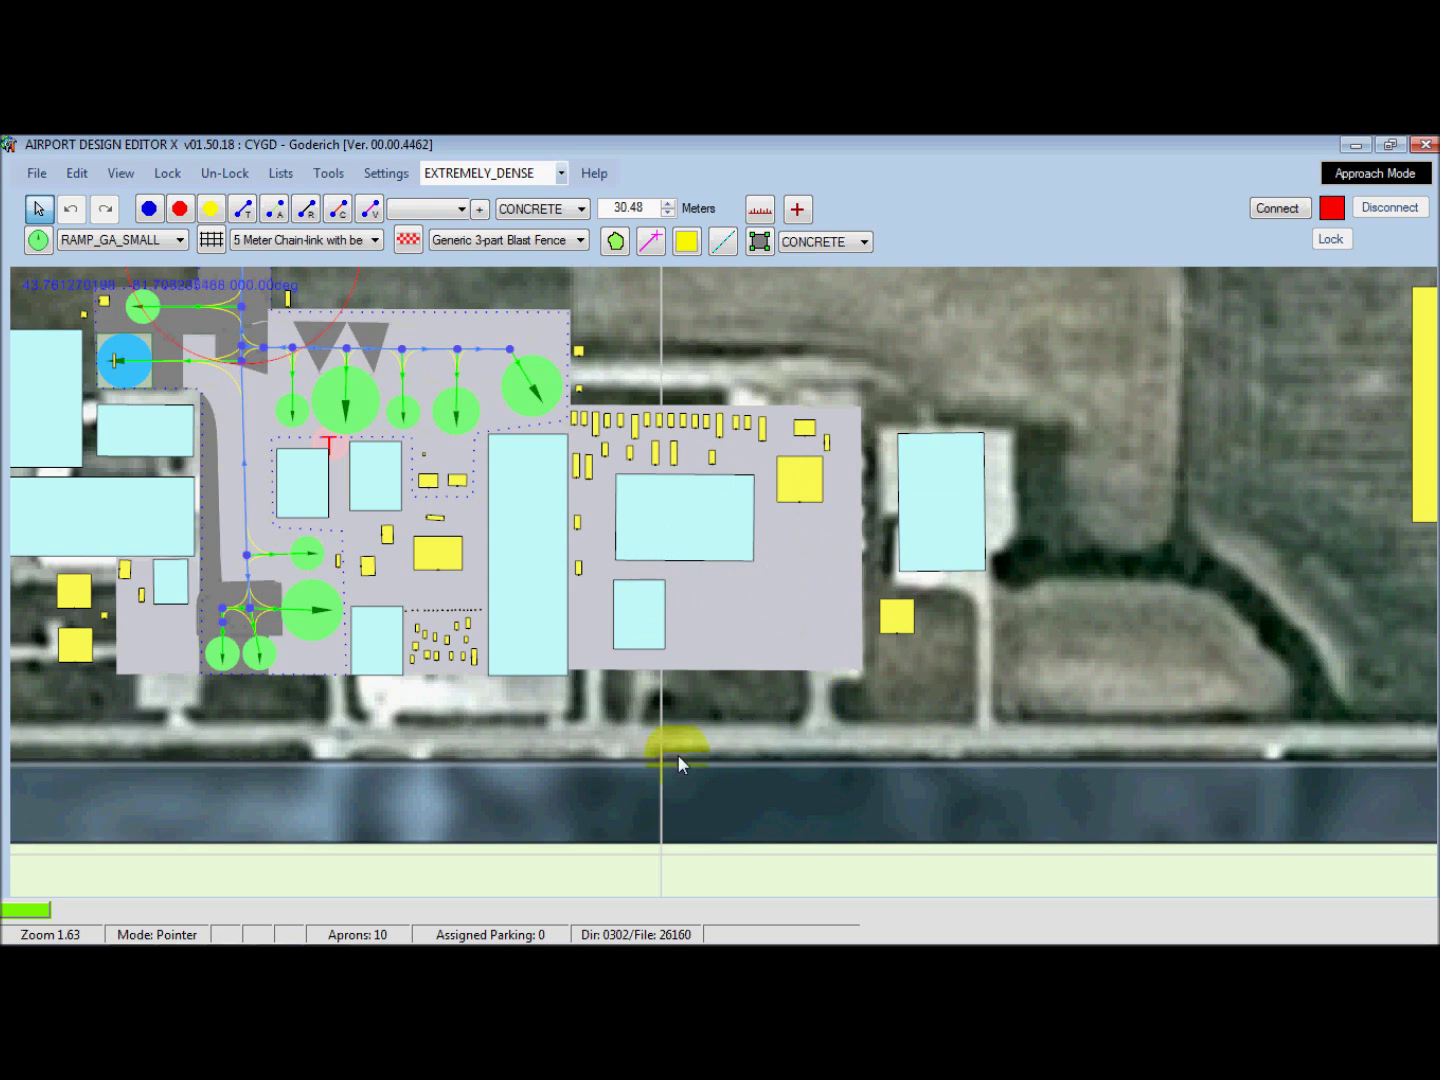
Switch to Microsoft Flight Simulator X and look over the enhanced airport from the aircraft's outside view
mouse_move(360, 940)
click(134, 933)
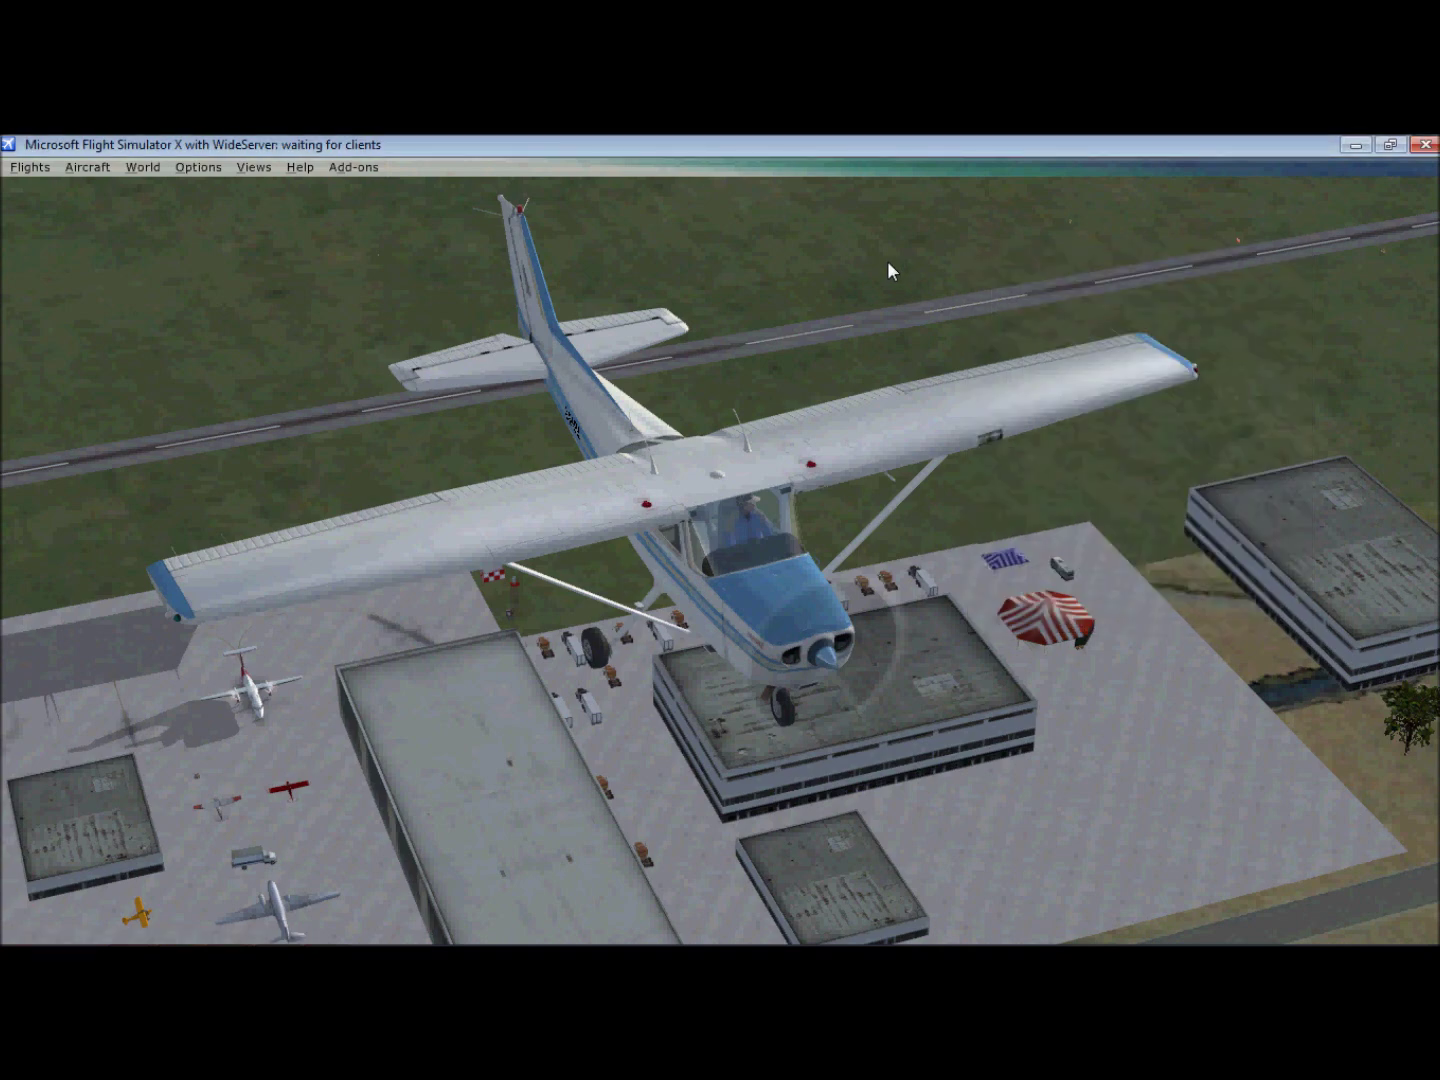
key(ctrl+shift+Up)
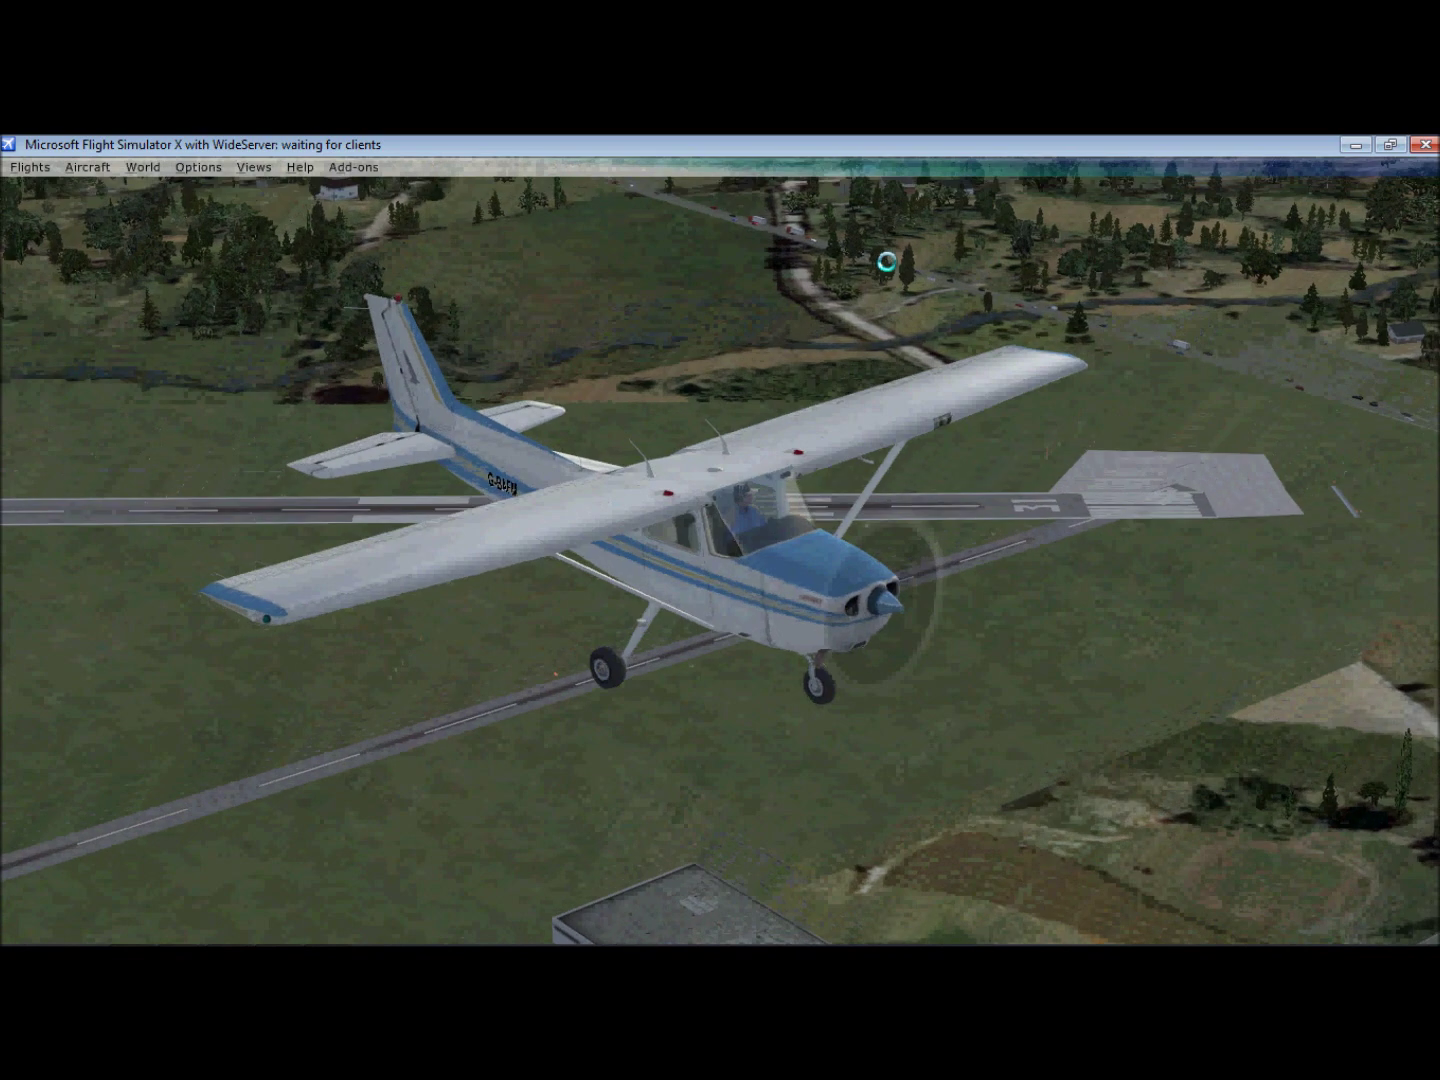
Look around the runway 31 end and the roads, houses and fields beyond it from the aircraft's outside view
key(ctrl+shift+Right)
key(ctrl+shift+Up)
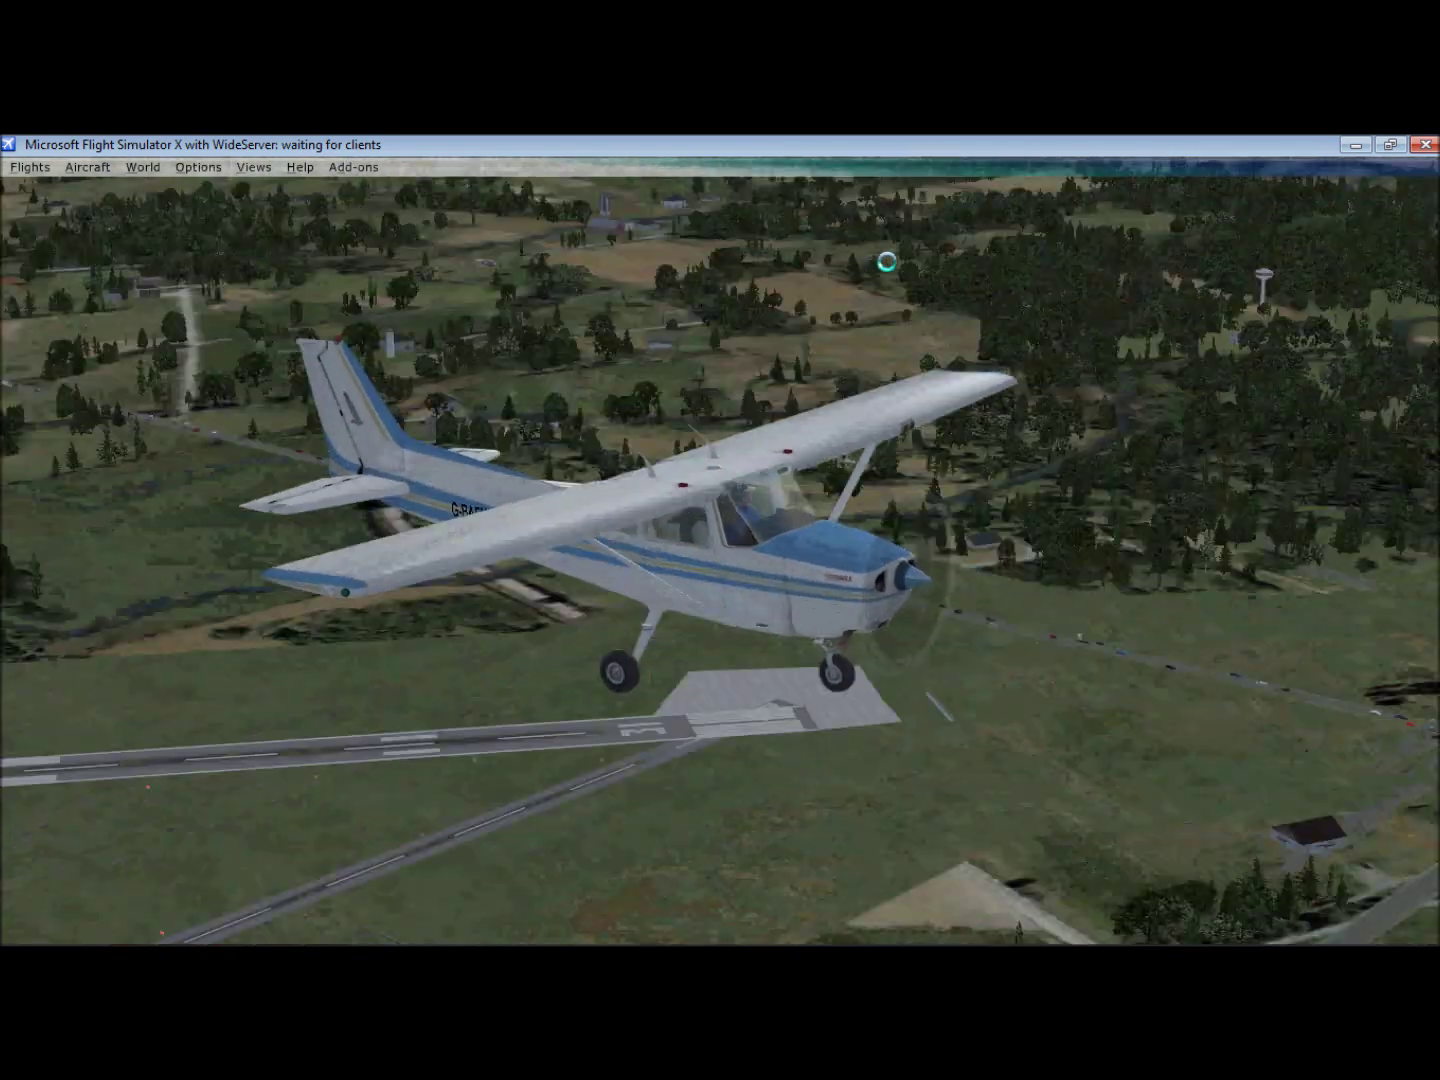
key(ctrl+shift+Down)
key(ctrl+shift+Right)
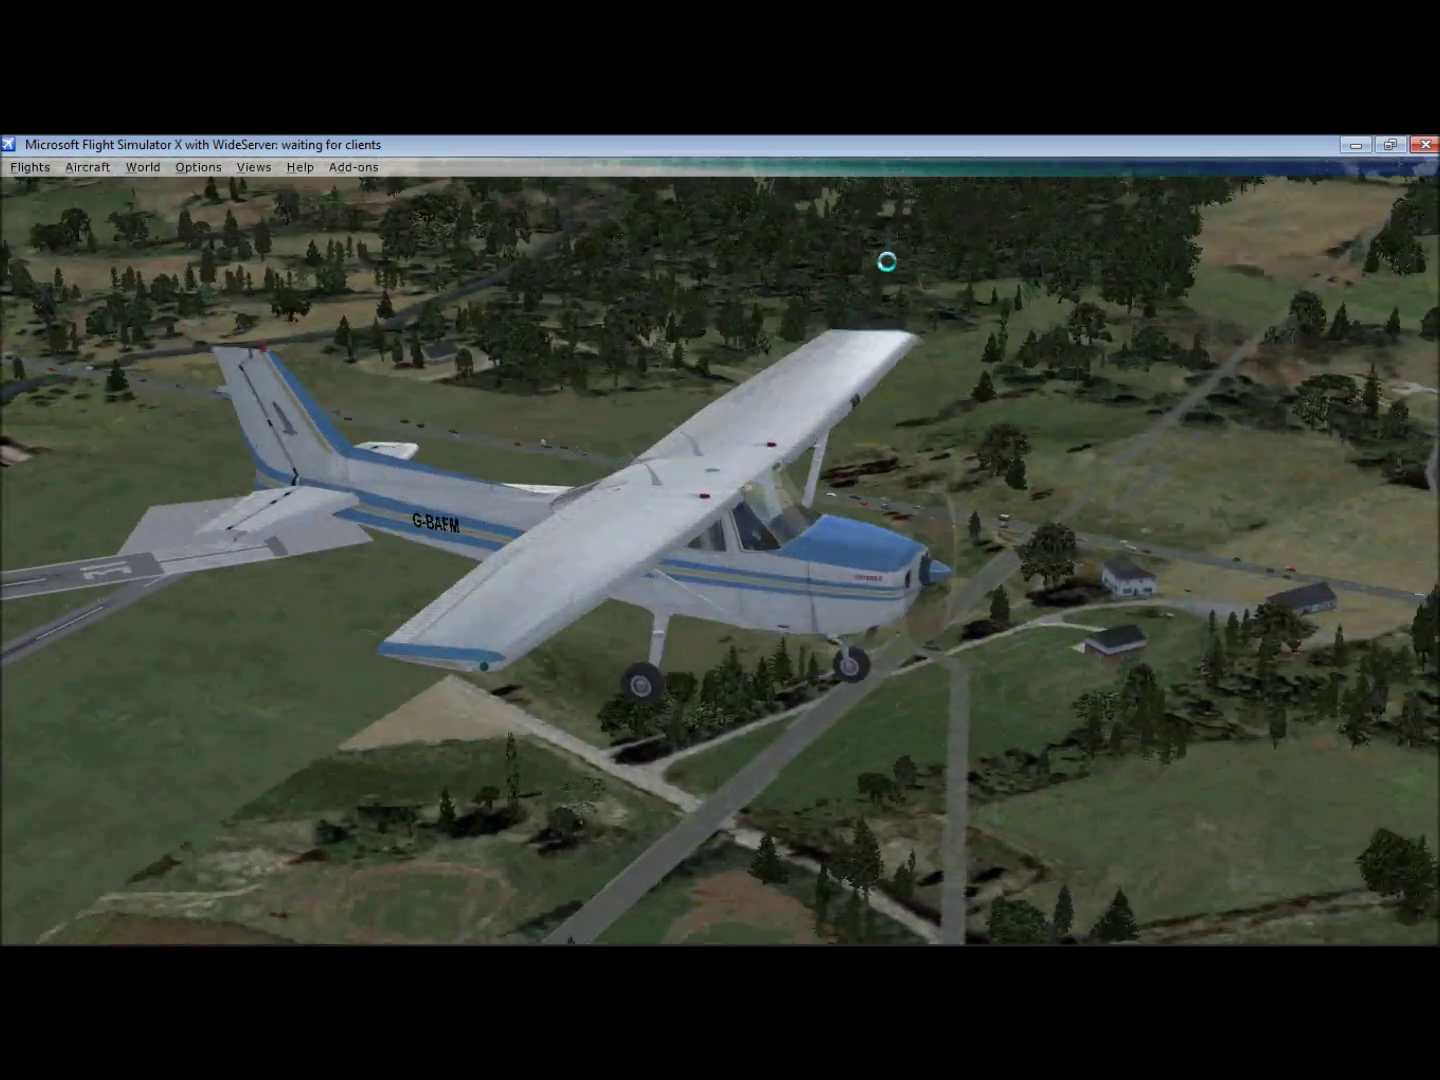
key(ctrl+shift+Left)
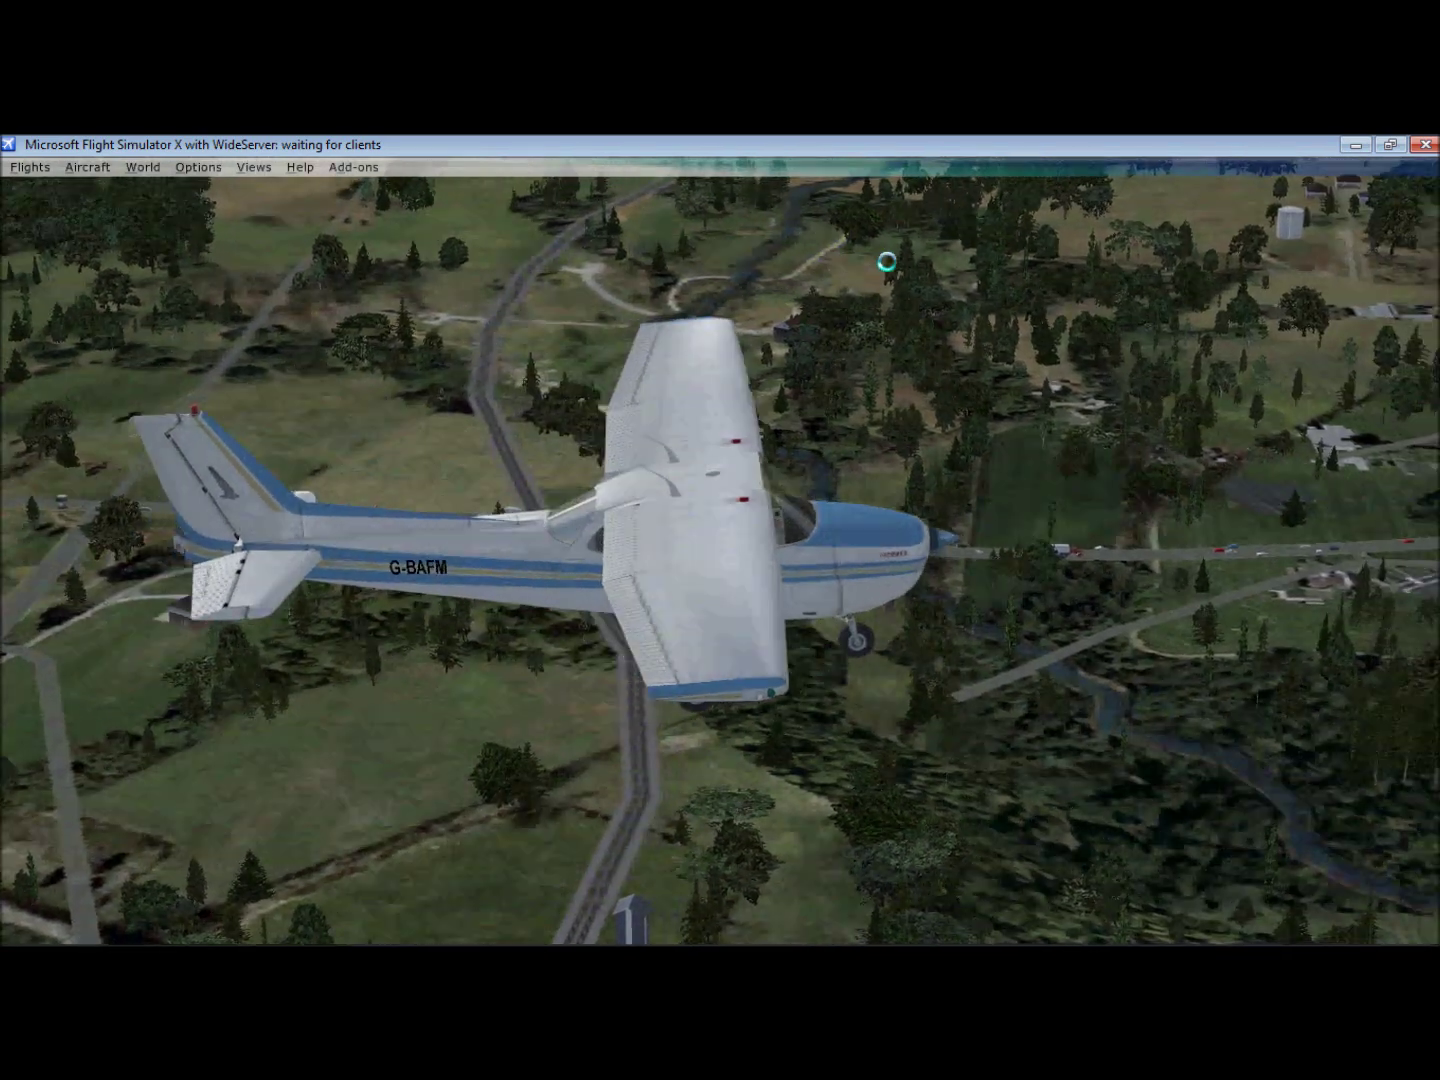
key(ctrl+shift+Right)
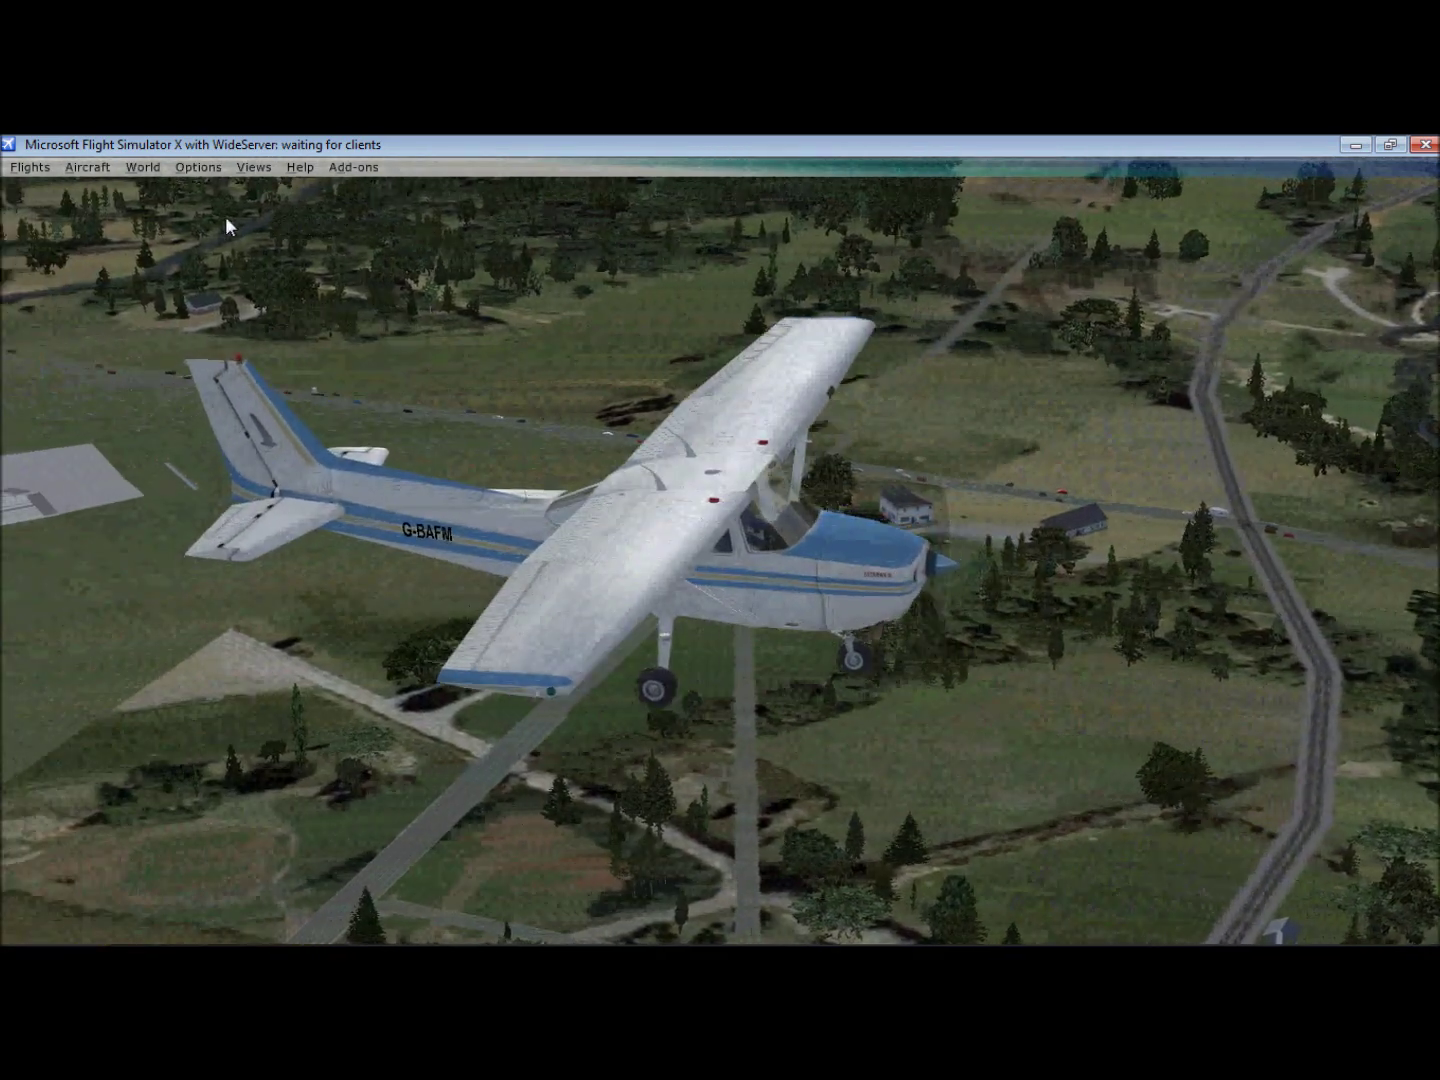
key(ctrl+shift+Left)
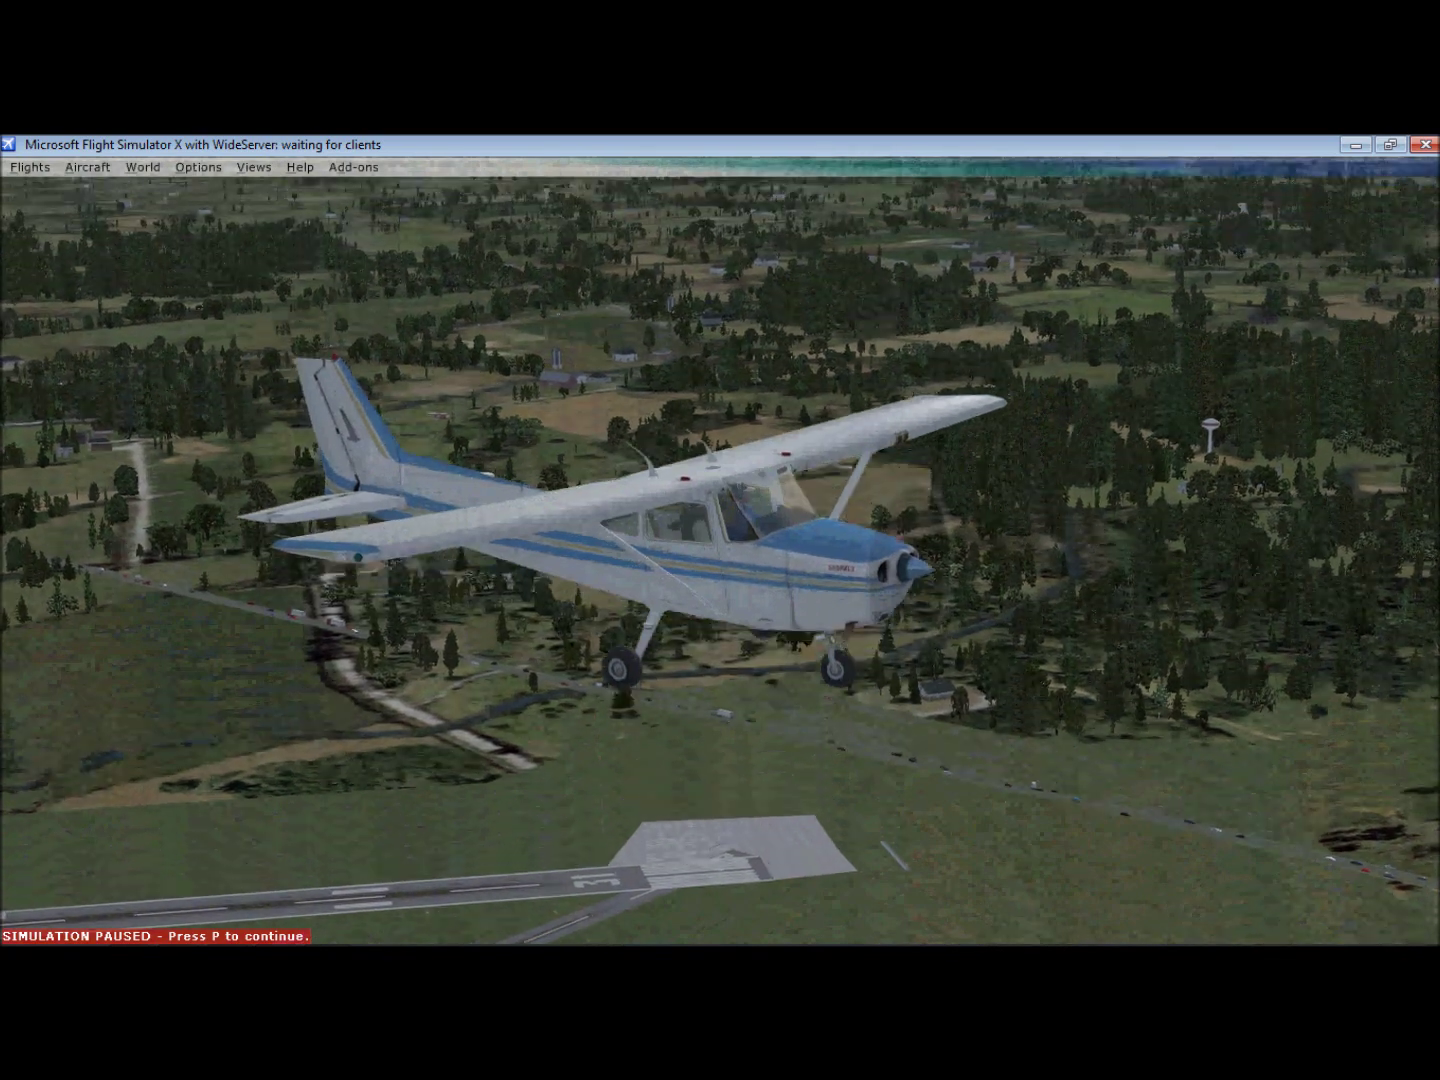
Examine the paved area at the runway 31 threshold, the opposite runway end and the connecting taxiway
mouse_move(574, 924)
key(ctrl+shift+Down)
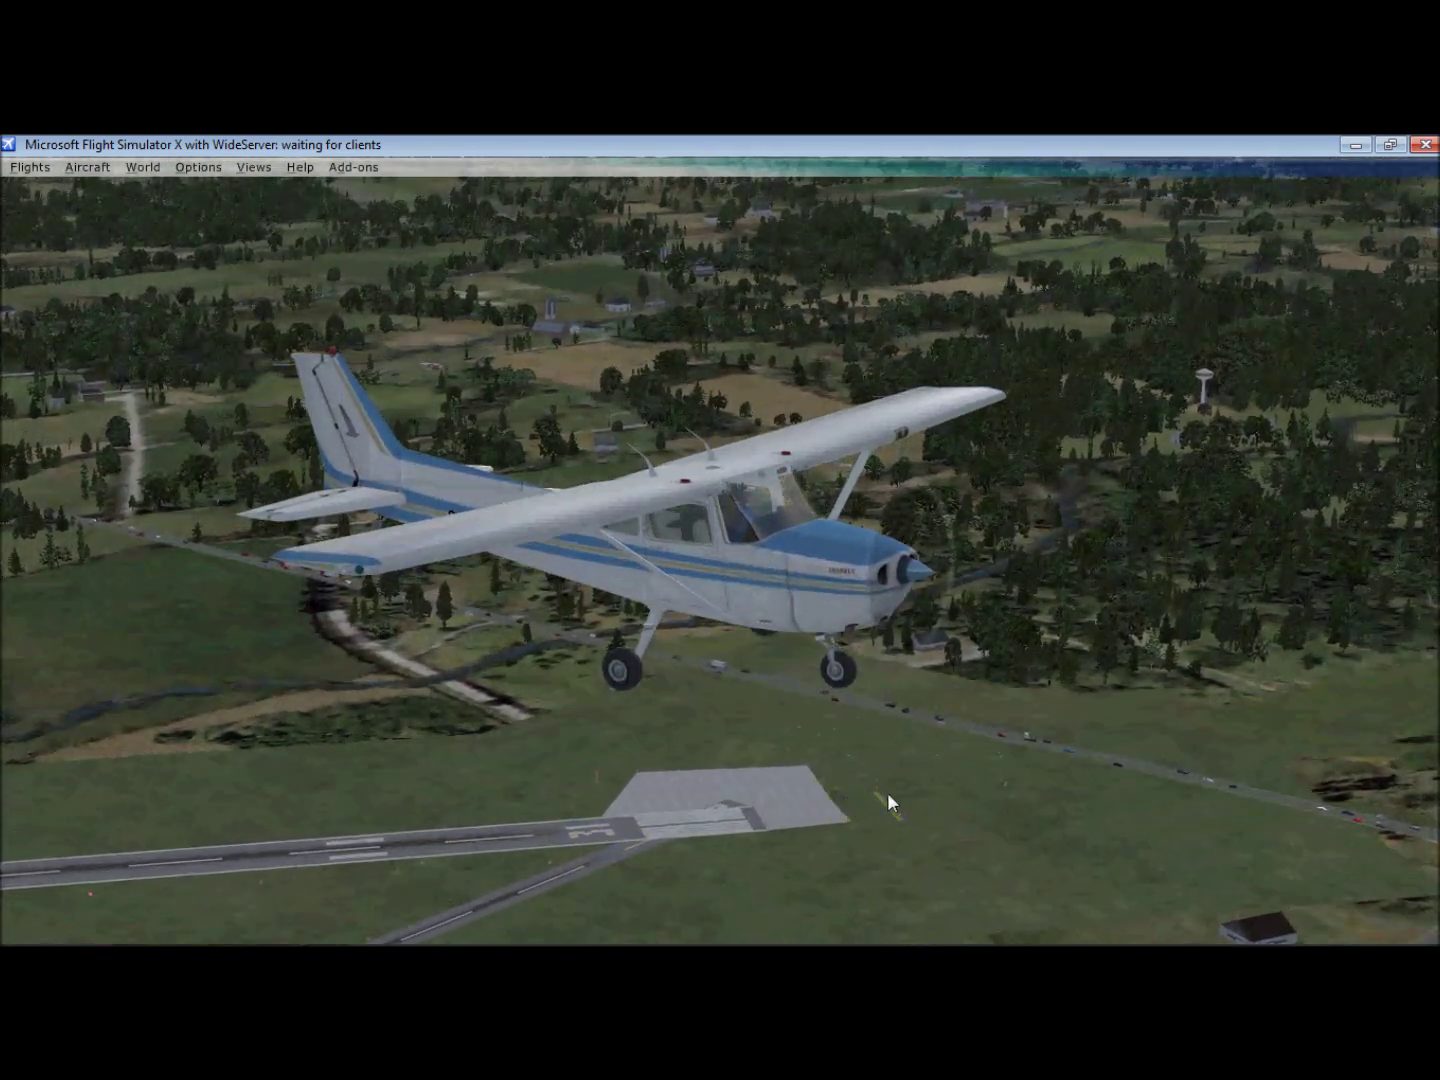
key(ctrl+shift+Left)
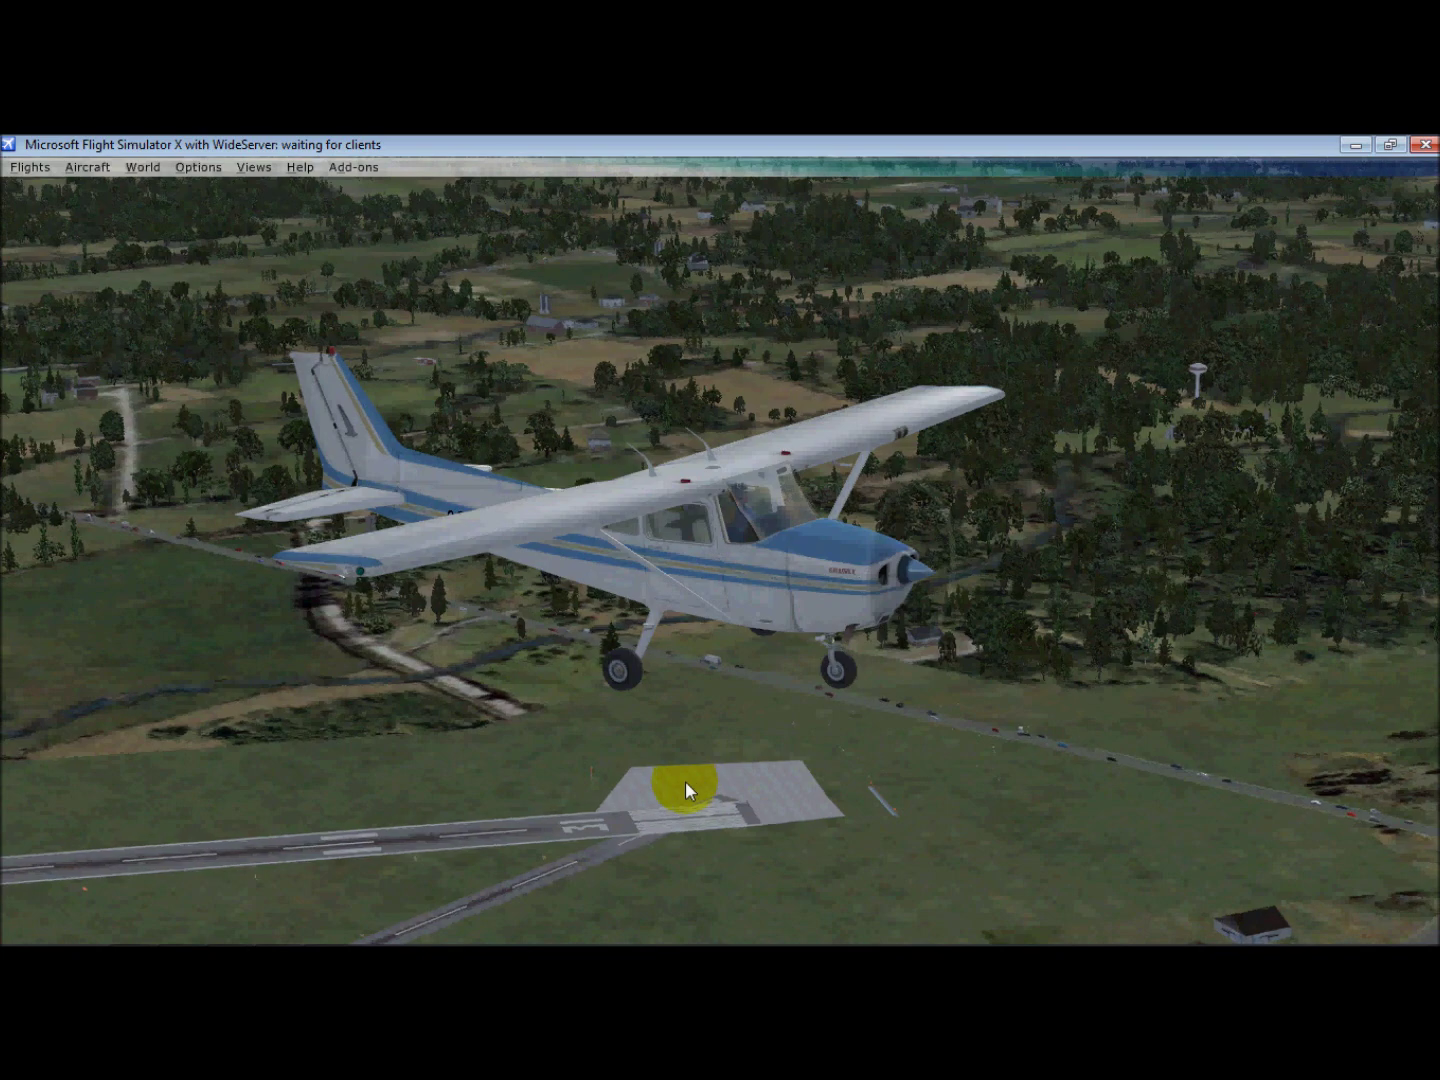
key(ctrl+shift+Right)
key(ctrl+shift+Right)
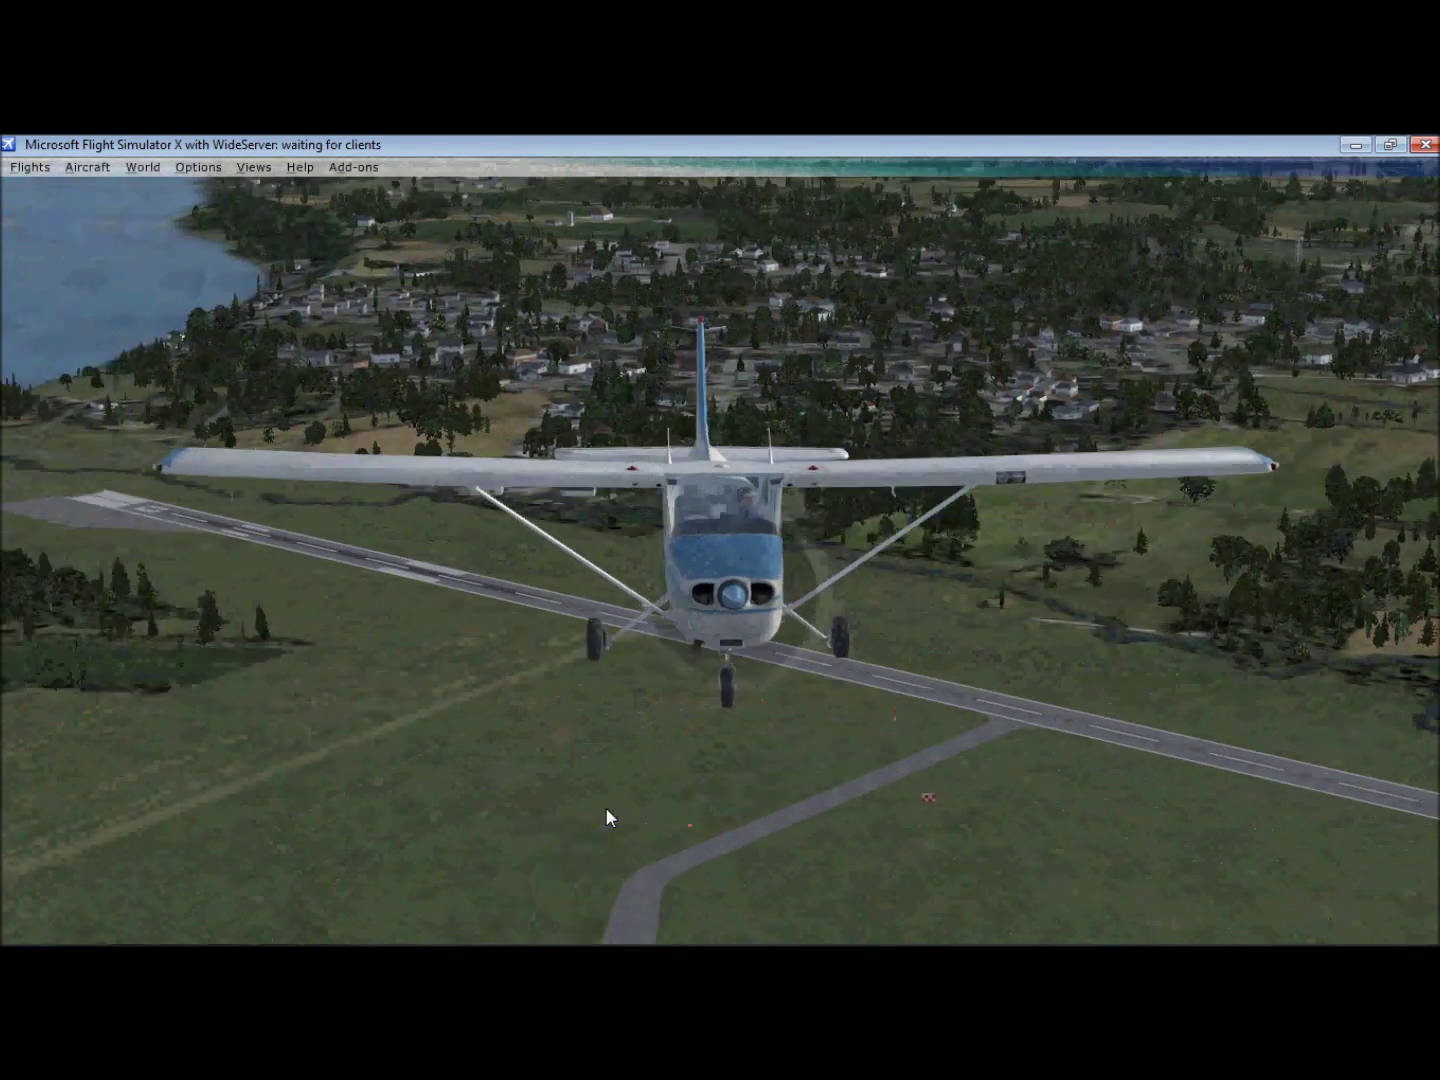
Inspect the apron hangars, parked cars and aircraft, and the buildings beside the road from above
key(ctrl+shift+Up)
drag(666, 942, 772, 861)
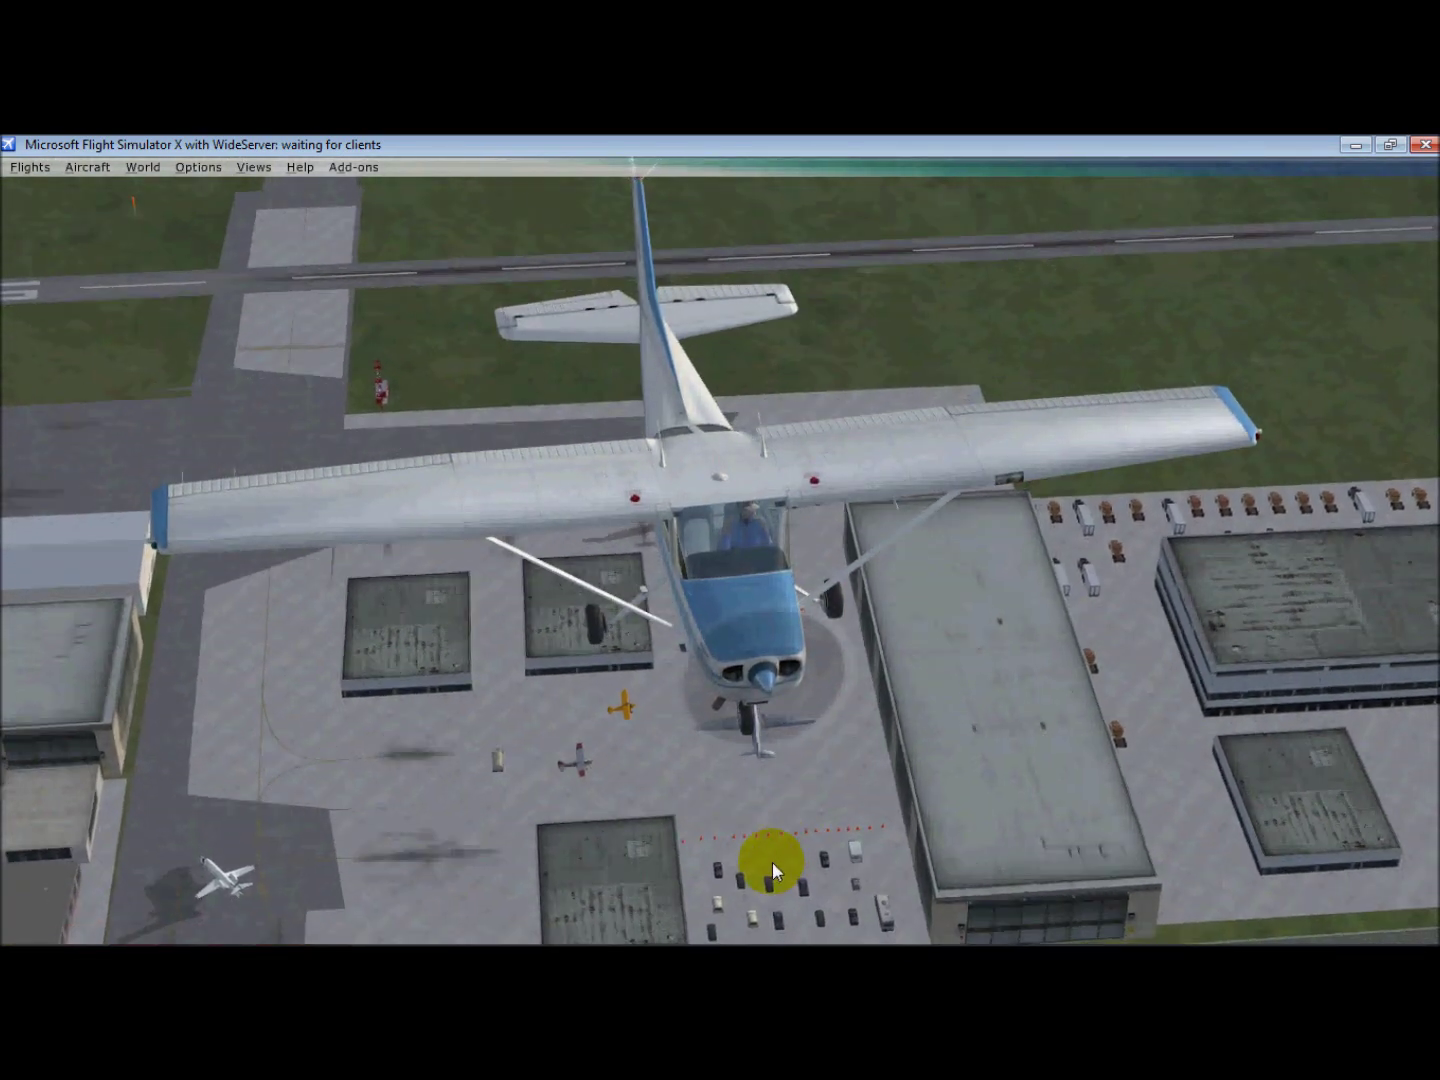
drag(1273, 600, 819, 836)
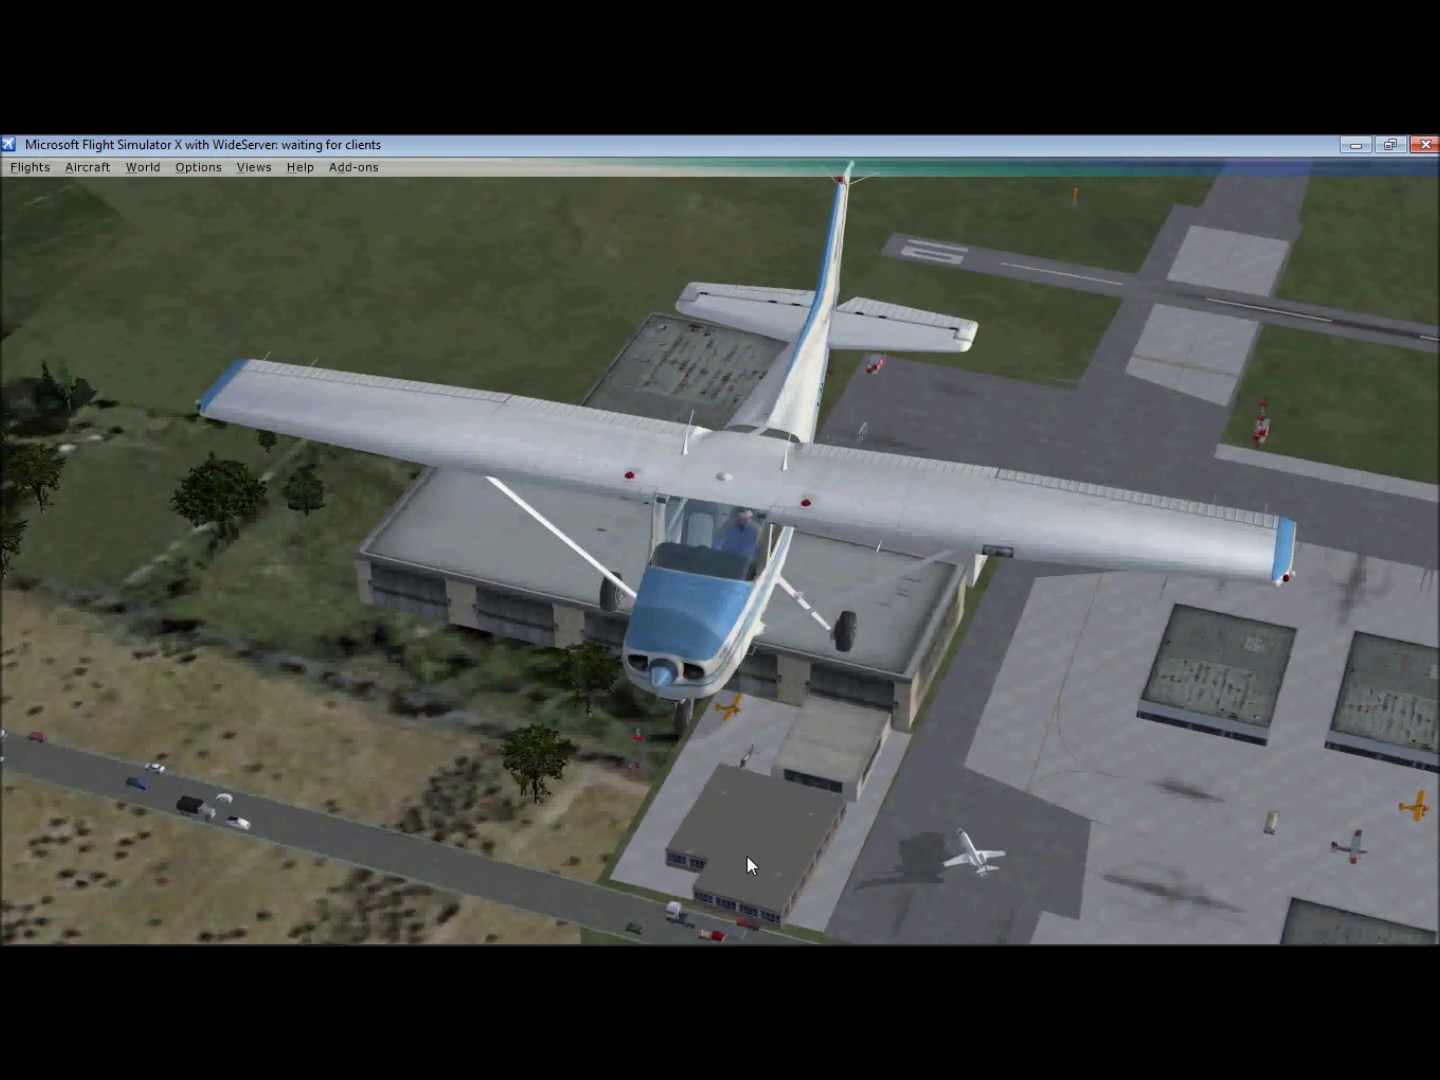
drag(808, 837, 795, 835)
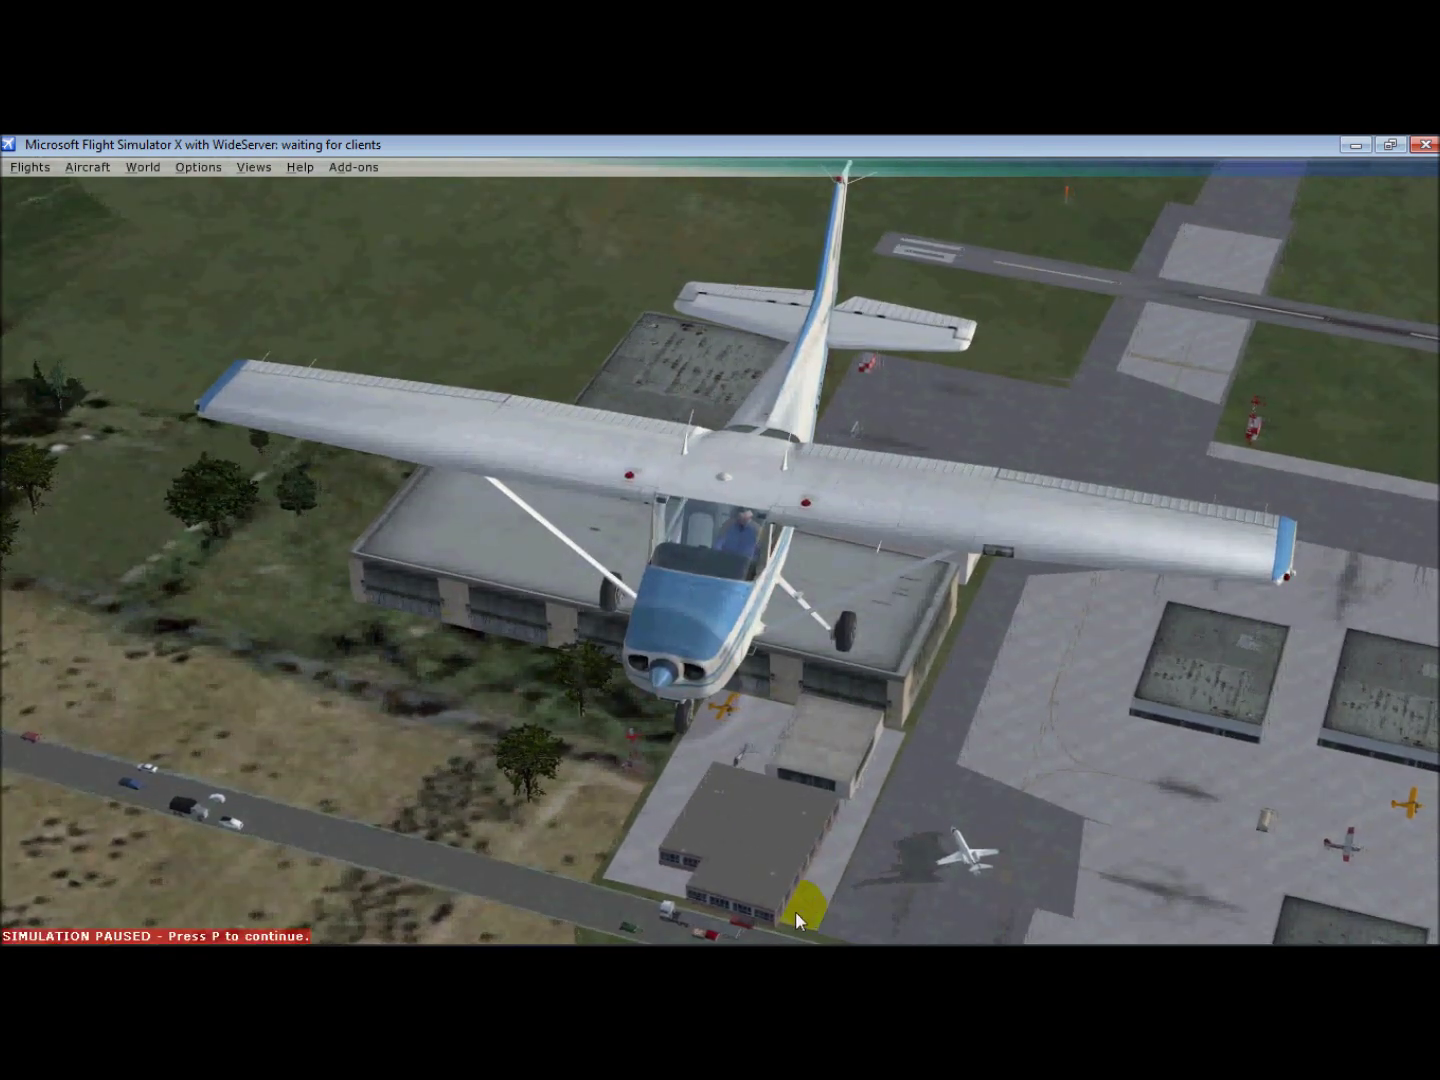
click(788, 823)
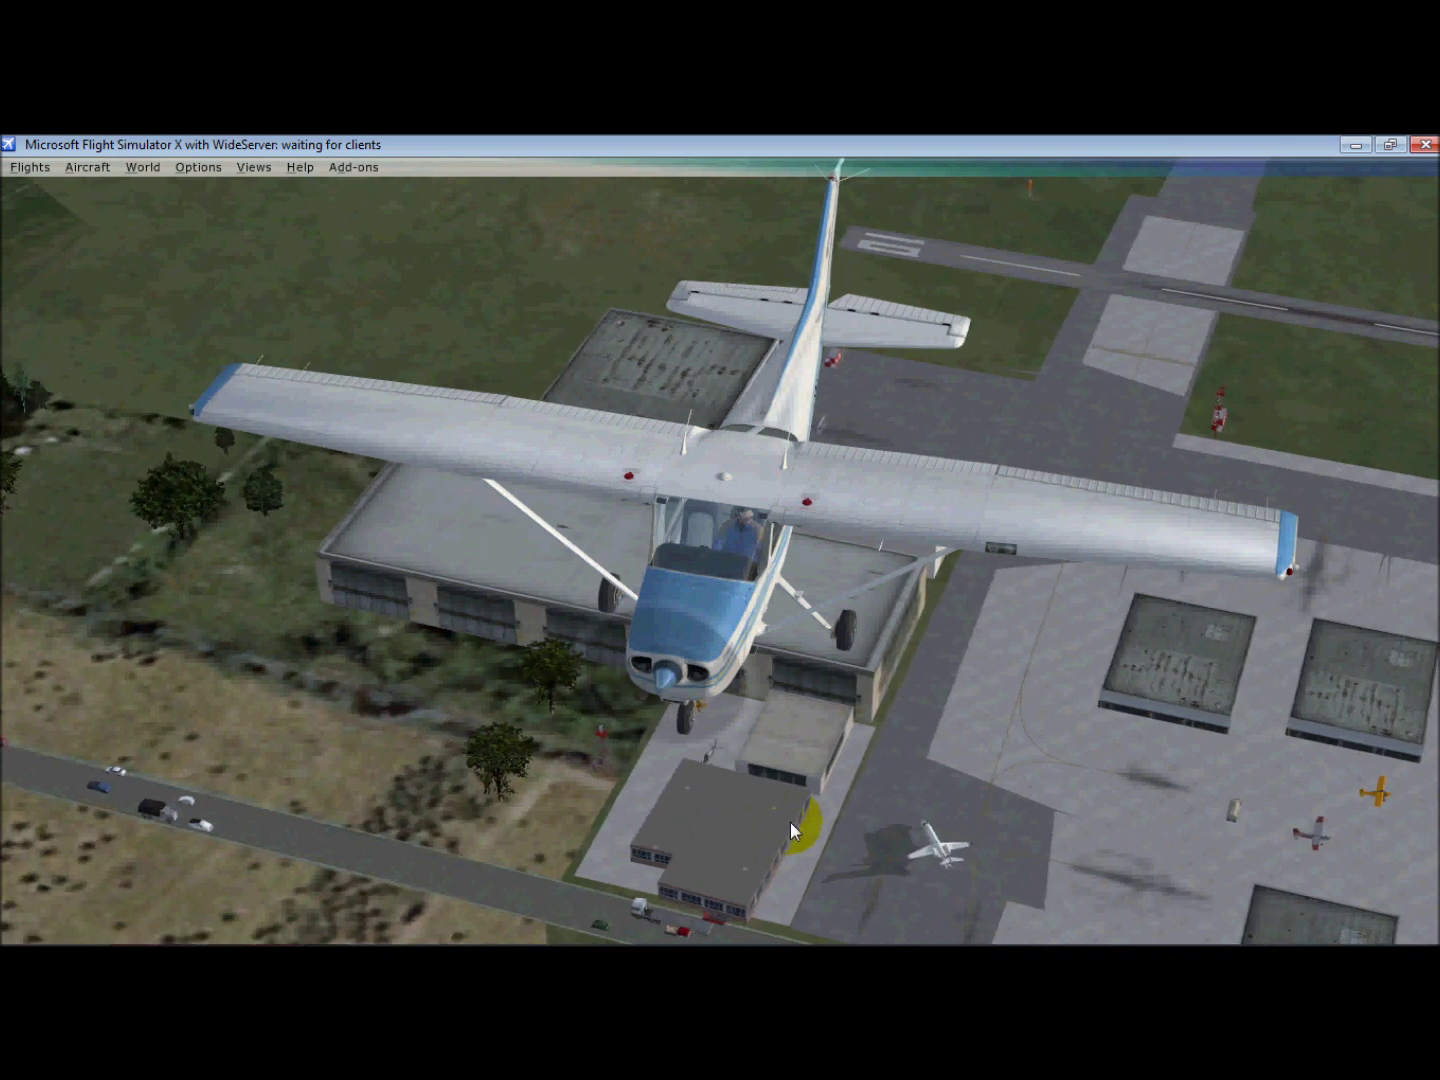
Examine the parked aircraft between the apron hangars and the taxiway leading across the runway
key(shift+BackSpace)
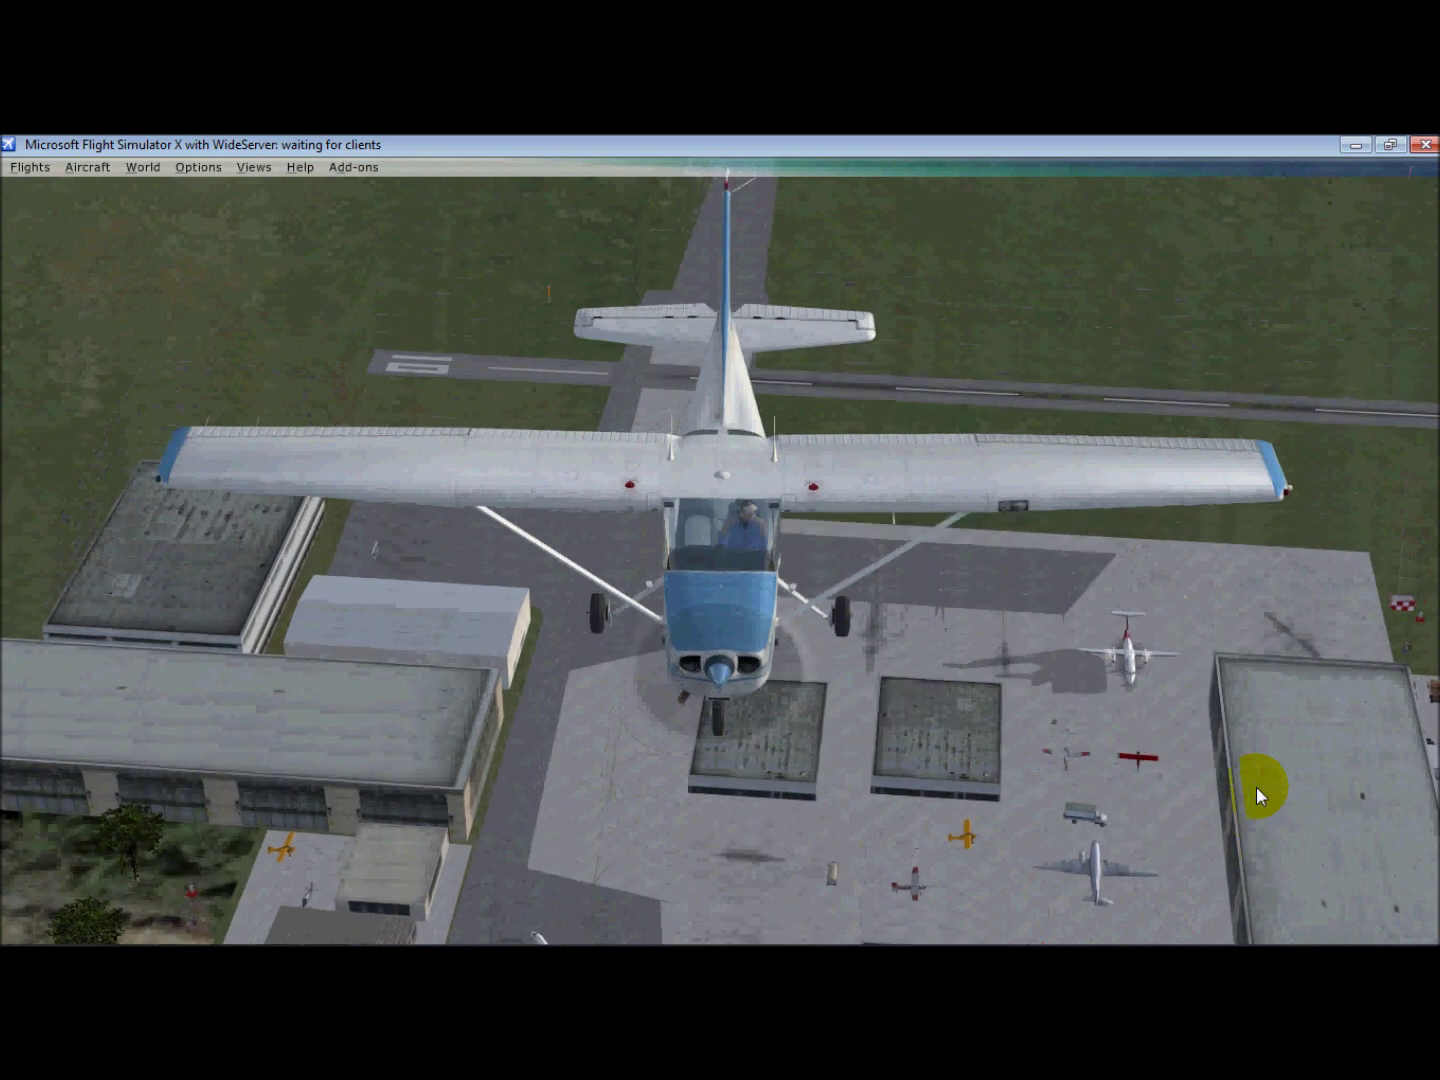
drag(1207, 797, 1143, 789)
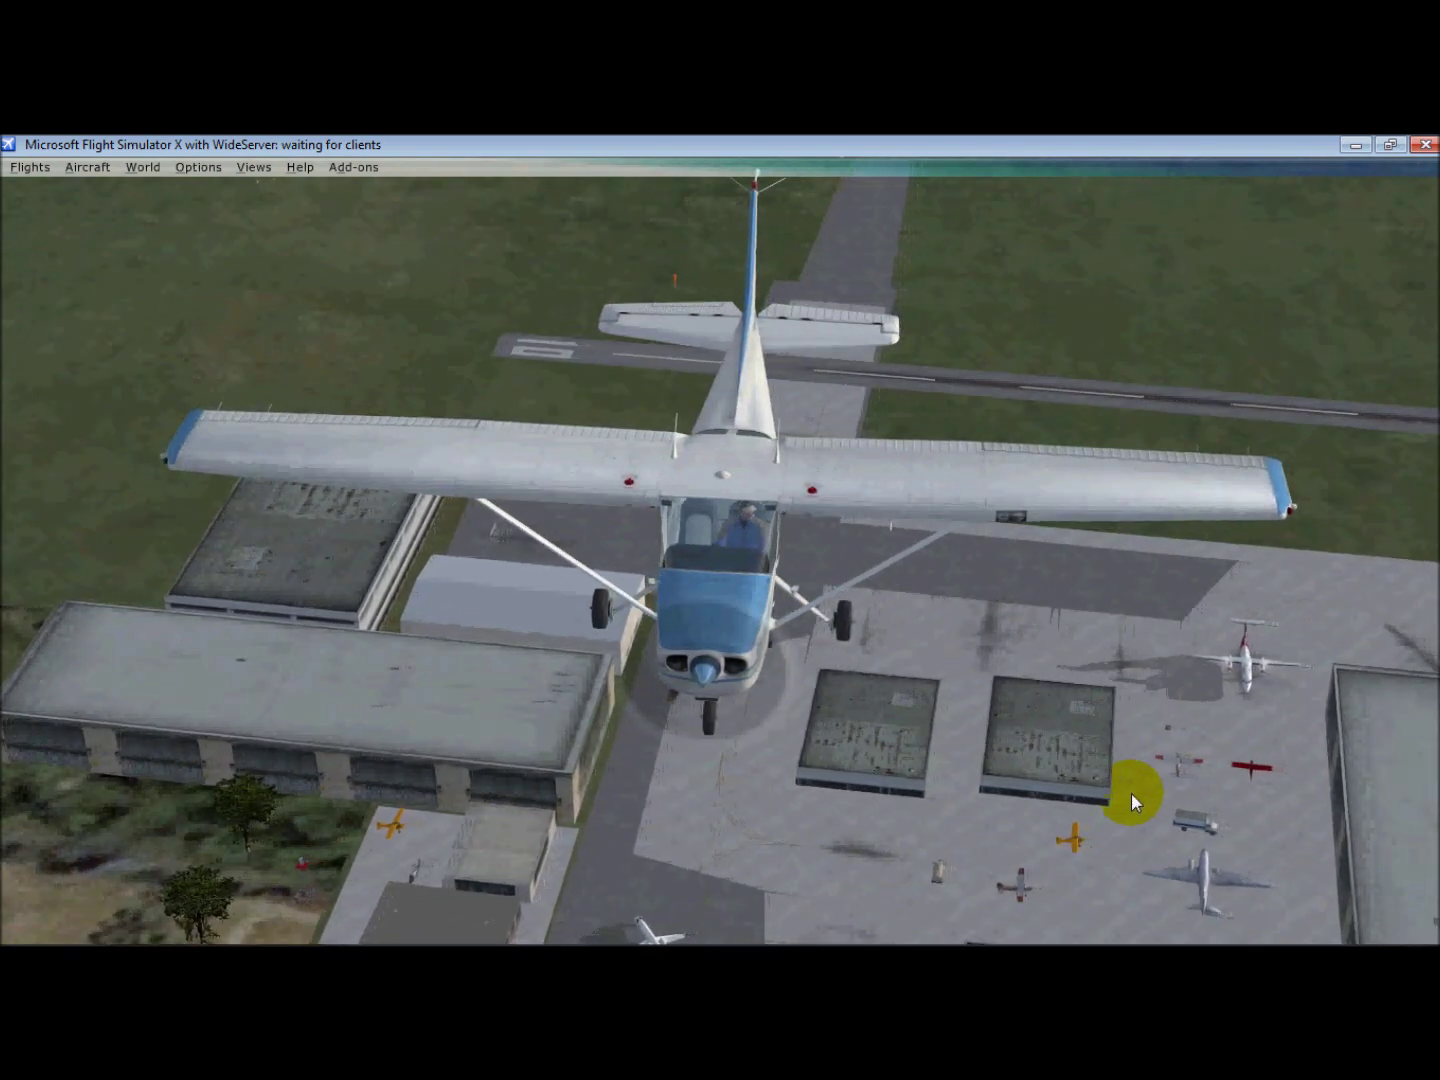
key(shift+BackSpace)
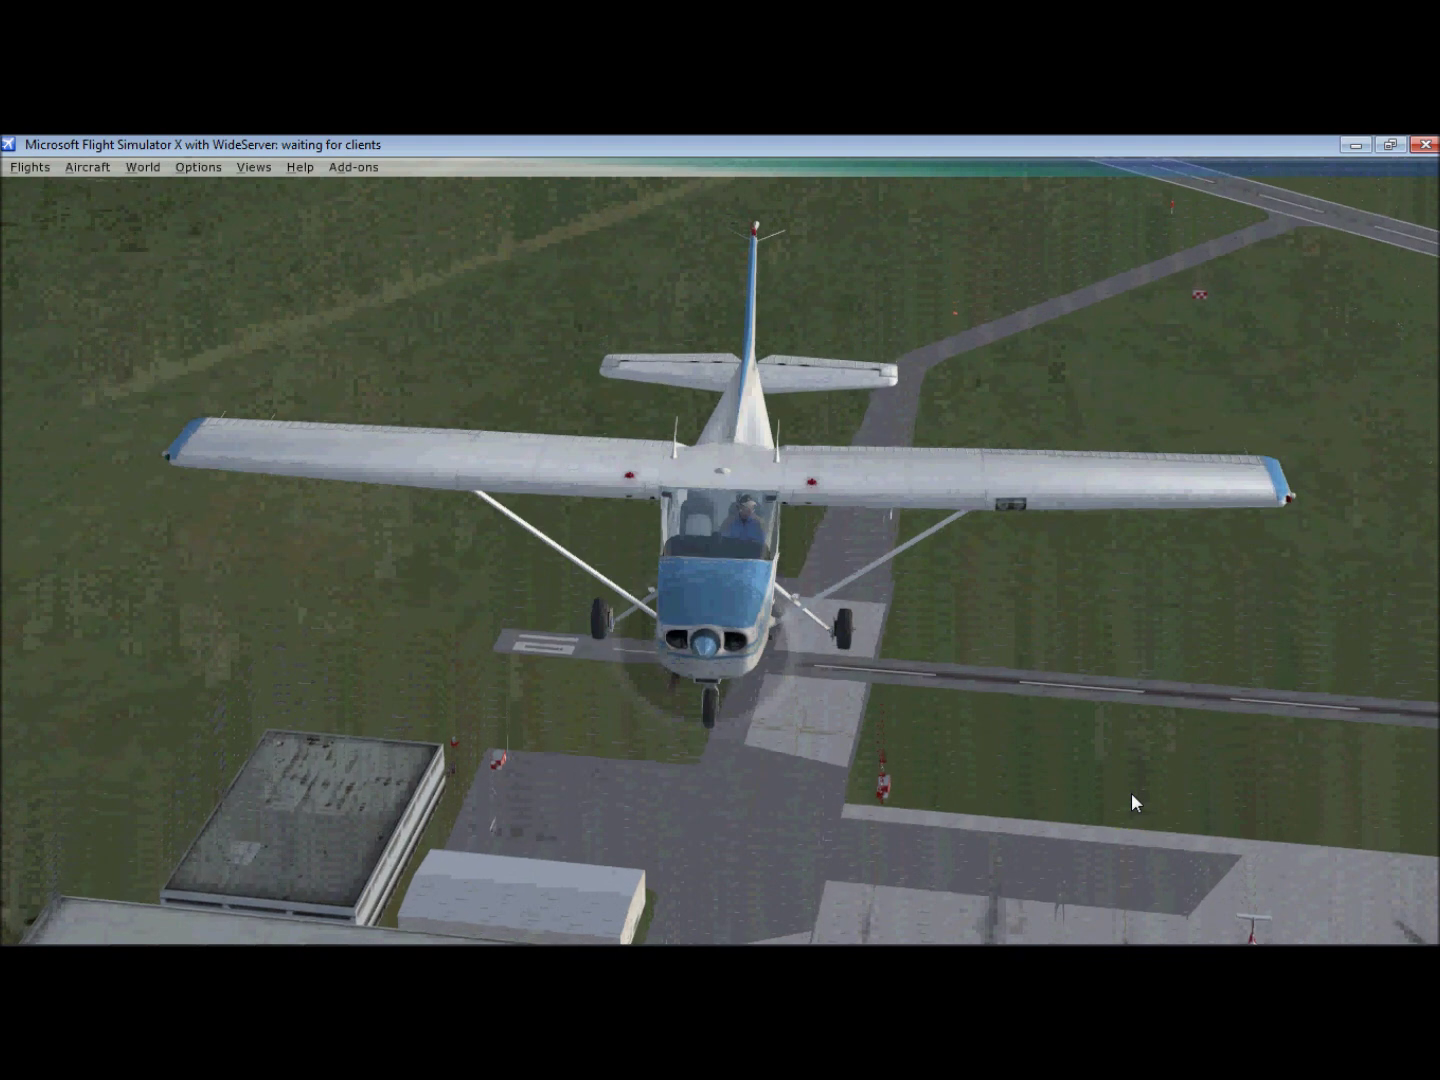
key(ctrl+shift+BackSpace)
key(shift+Return)
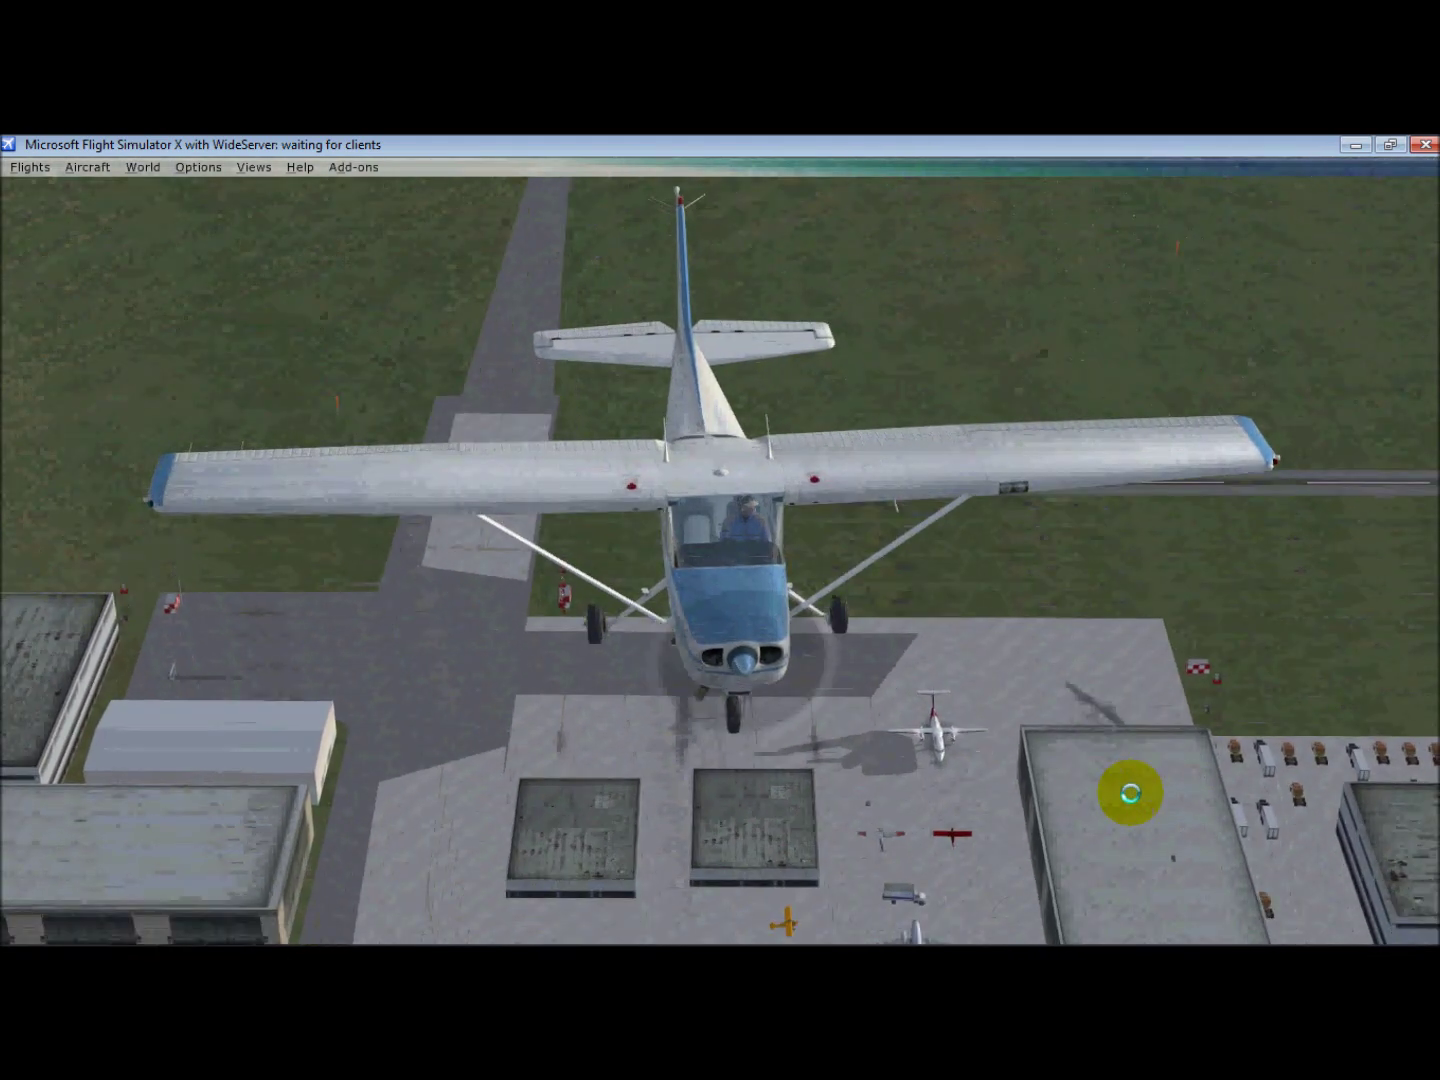
Inspect the large hangars, vehicle rows and red-and-white striped tent at the far end of the apron
key(ctrl+shift+BackSpace)
right_drag(1130, 793, 1129, 793)
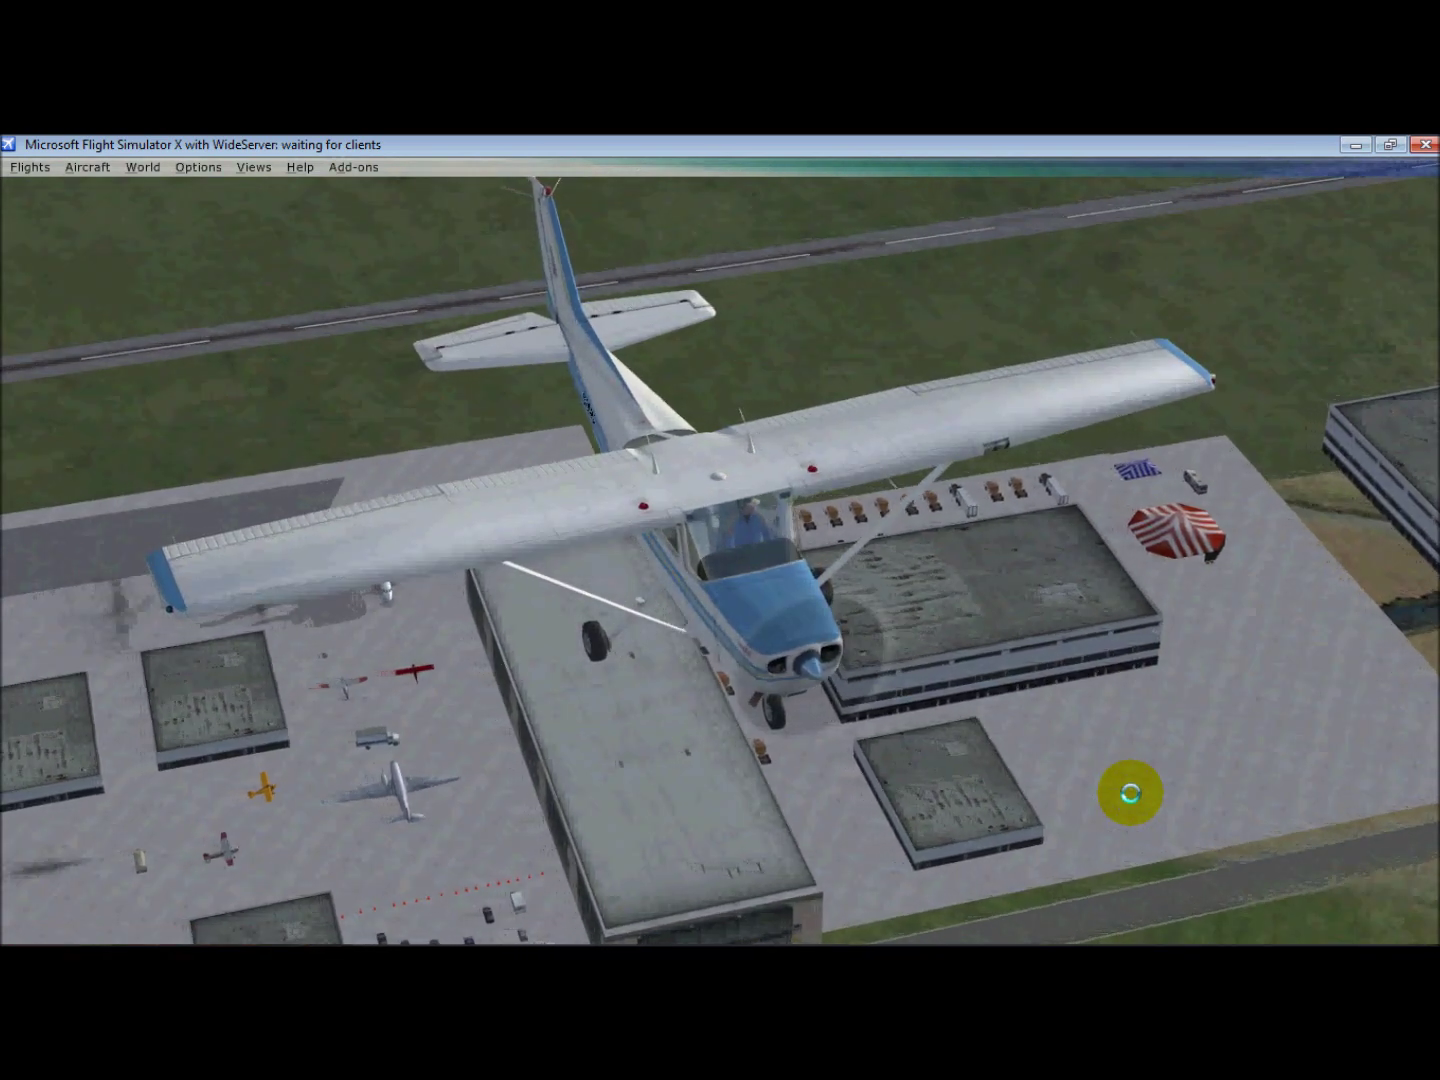
right_drag(1130, 793, 1129, 793)
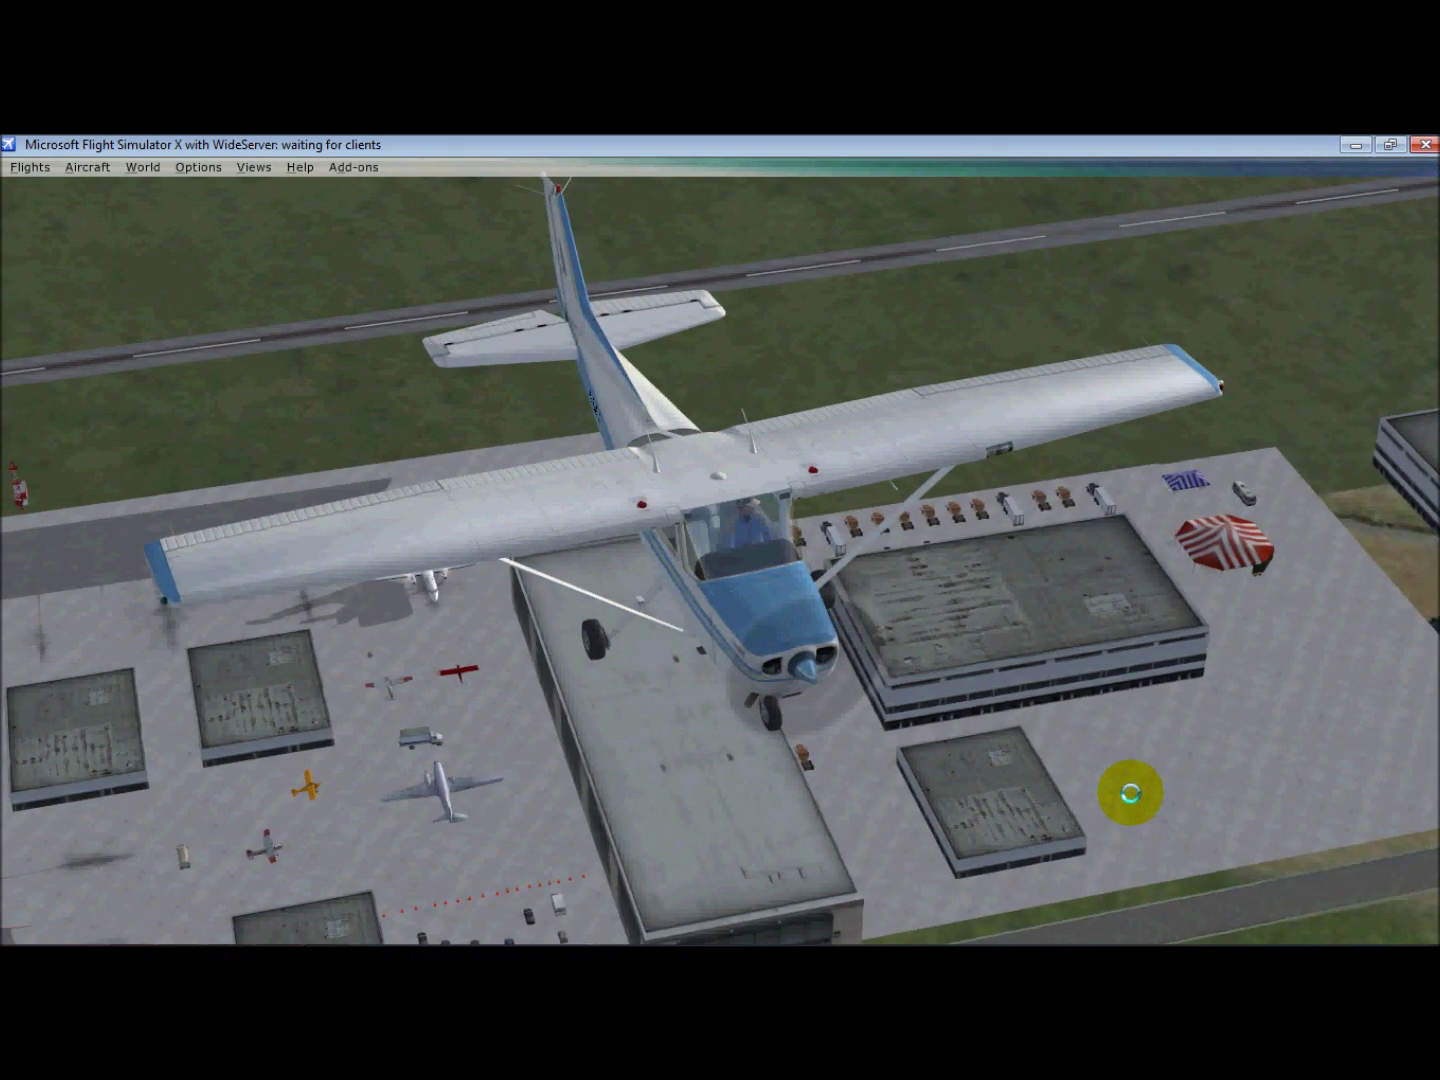
right_drag(542, 816, 512, 825)
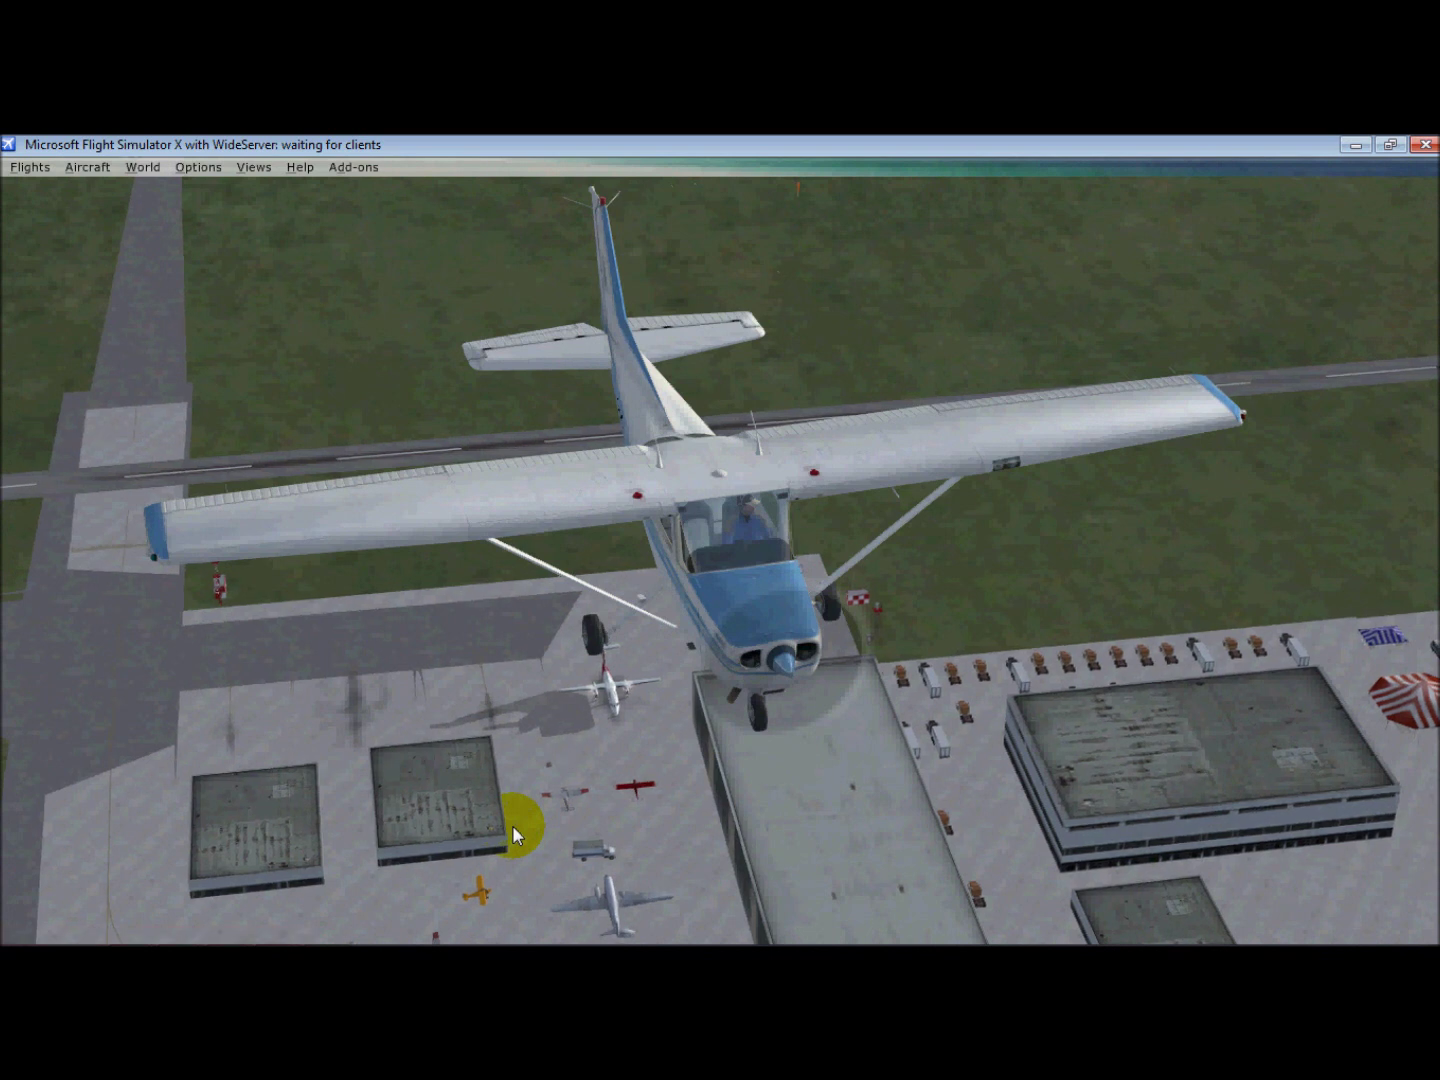
right_drag(512, 825, 512, 824)
key(p)
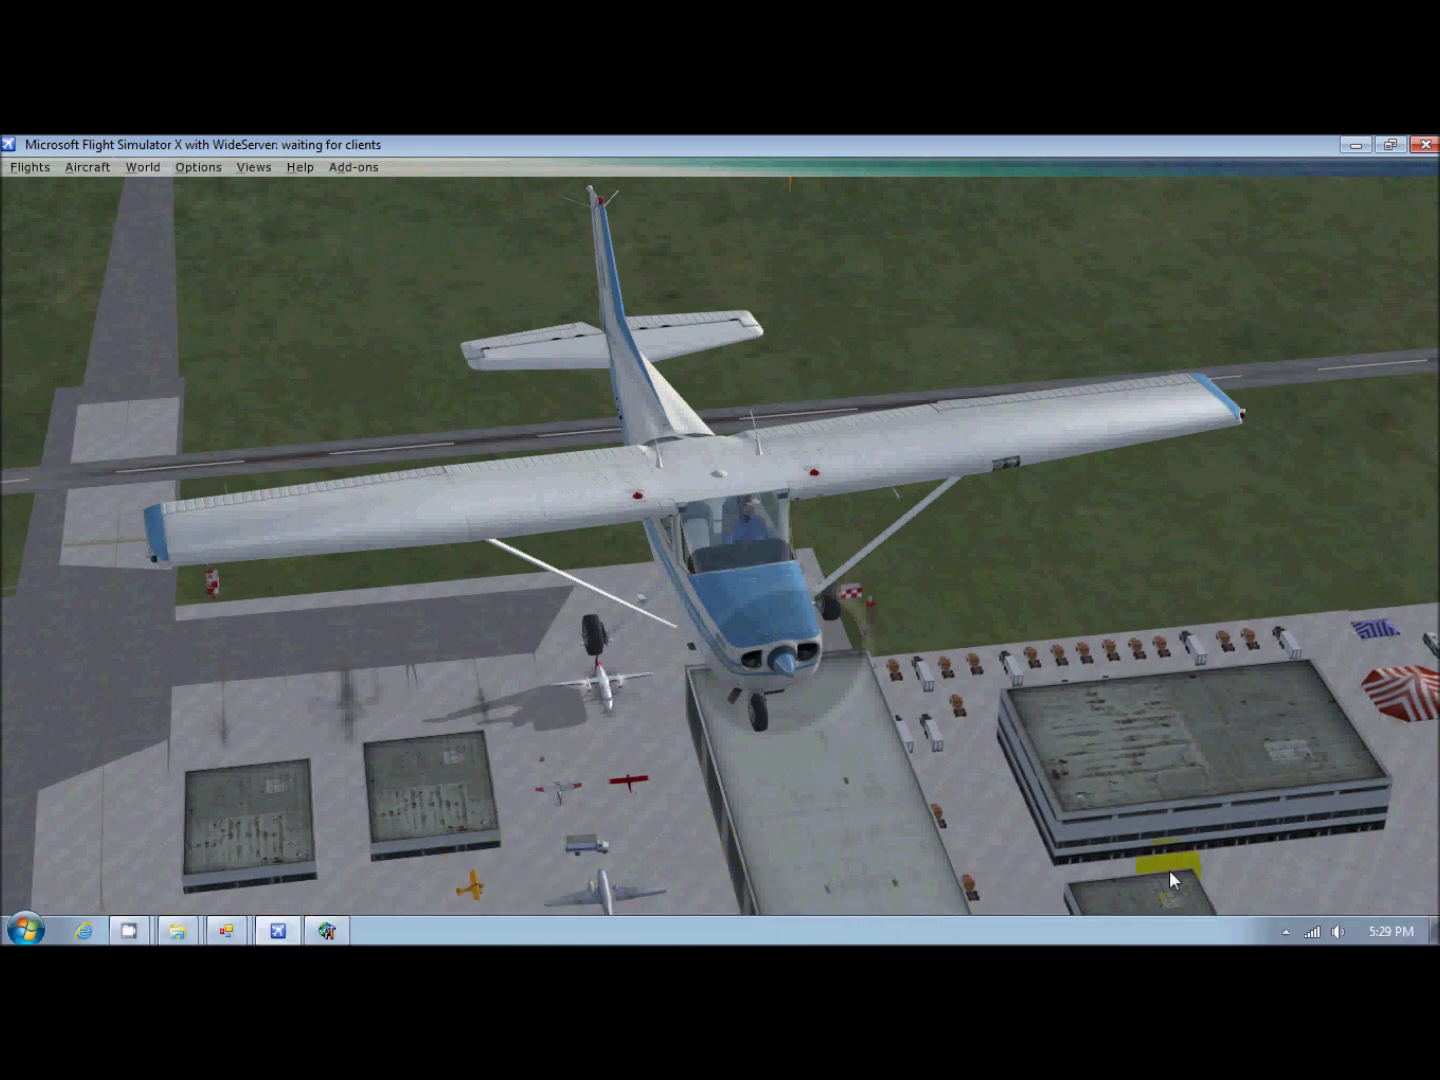
click(1283, 932)
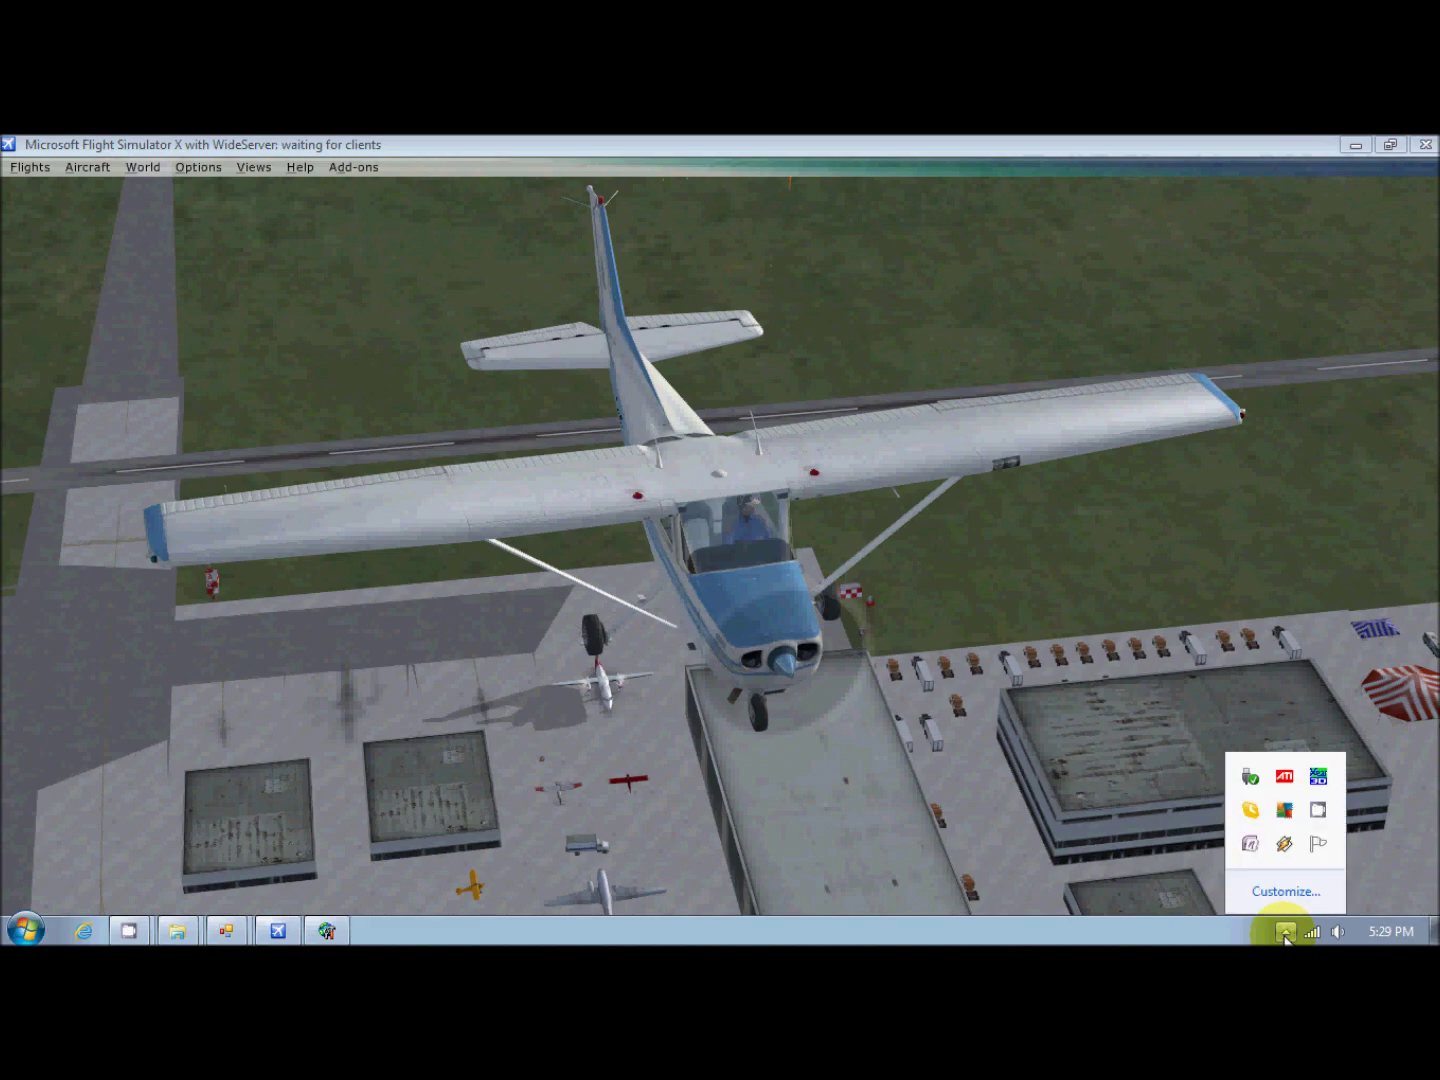
click(1320, 813)
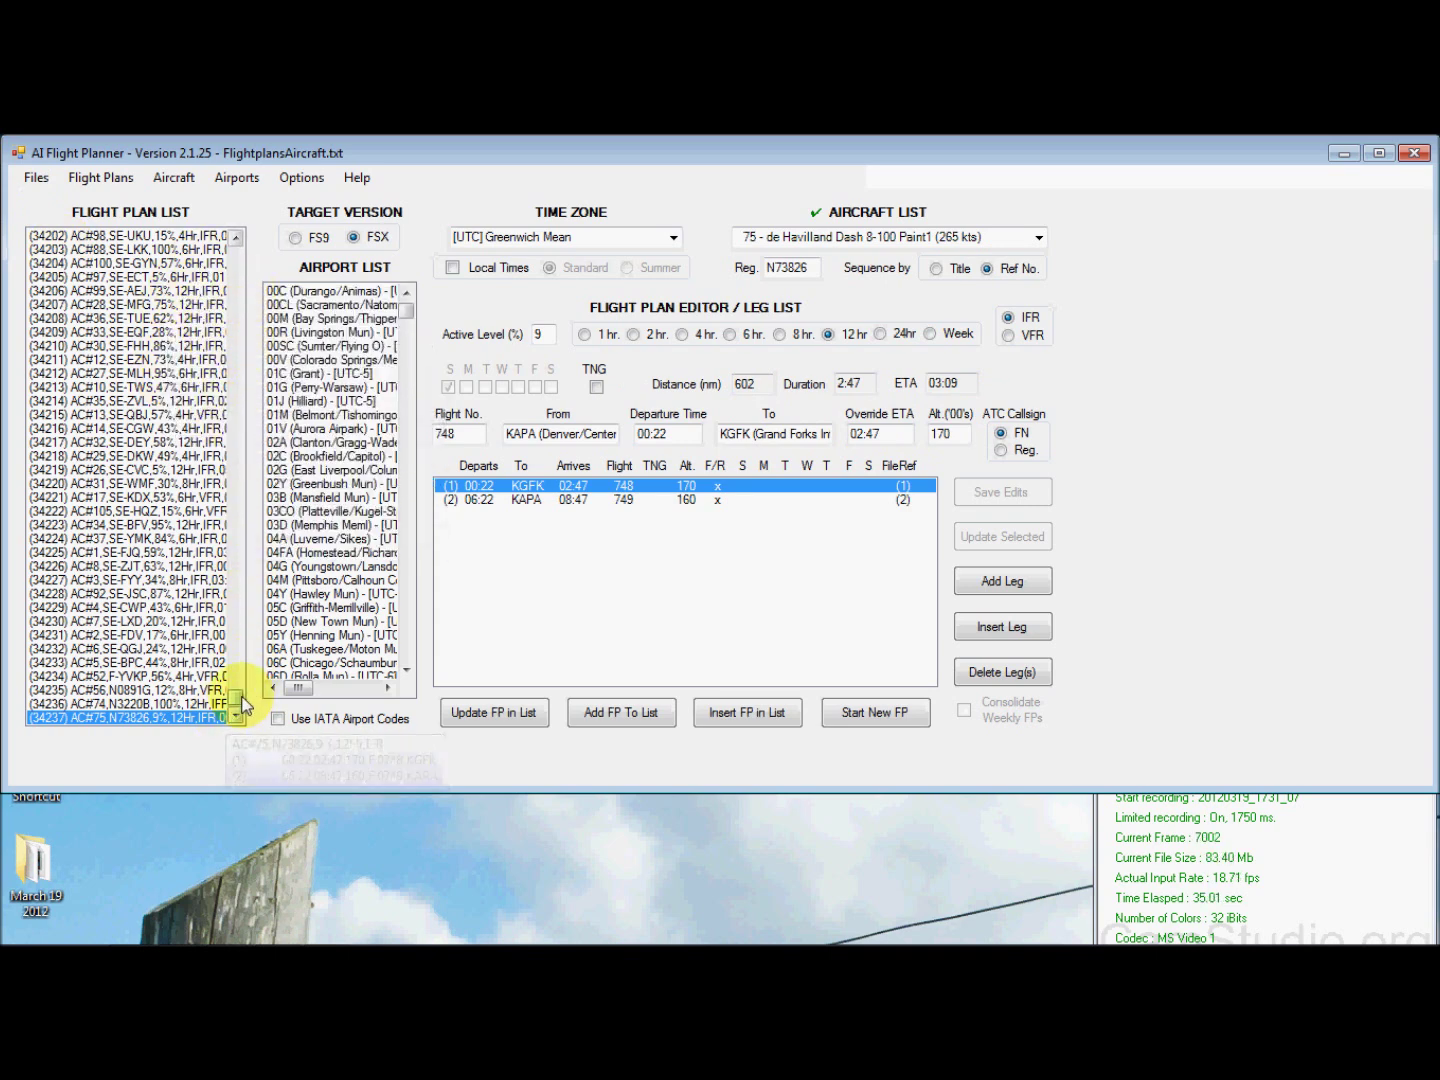
Browse the flight plan list of FlightplansAircraft.txt in AI Flight Planner, including its final and middle entries
scroll(242, 705, down, 6)
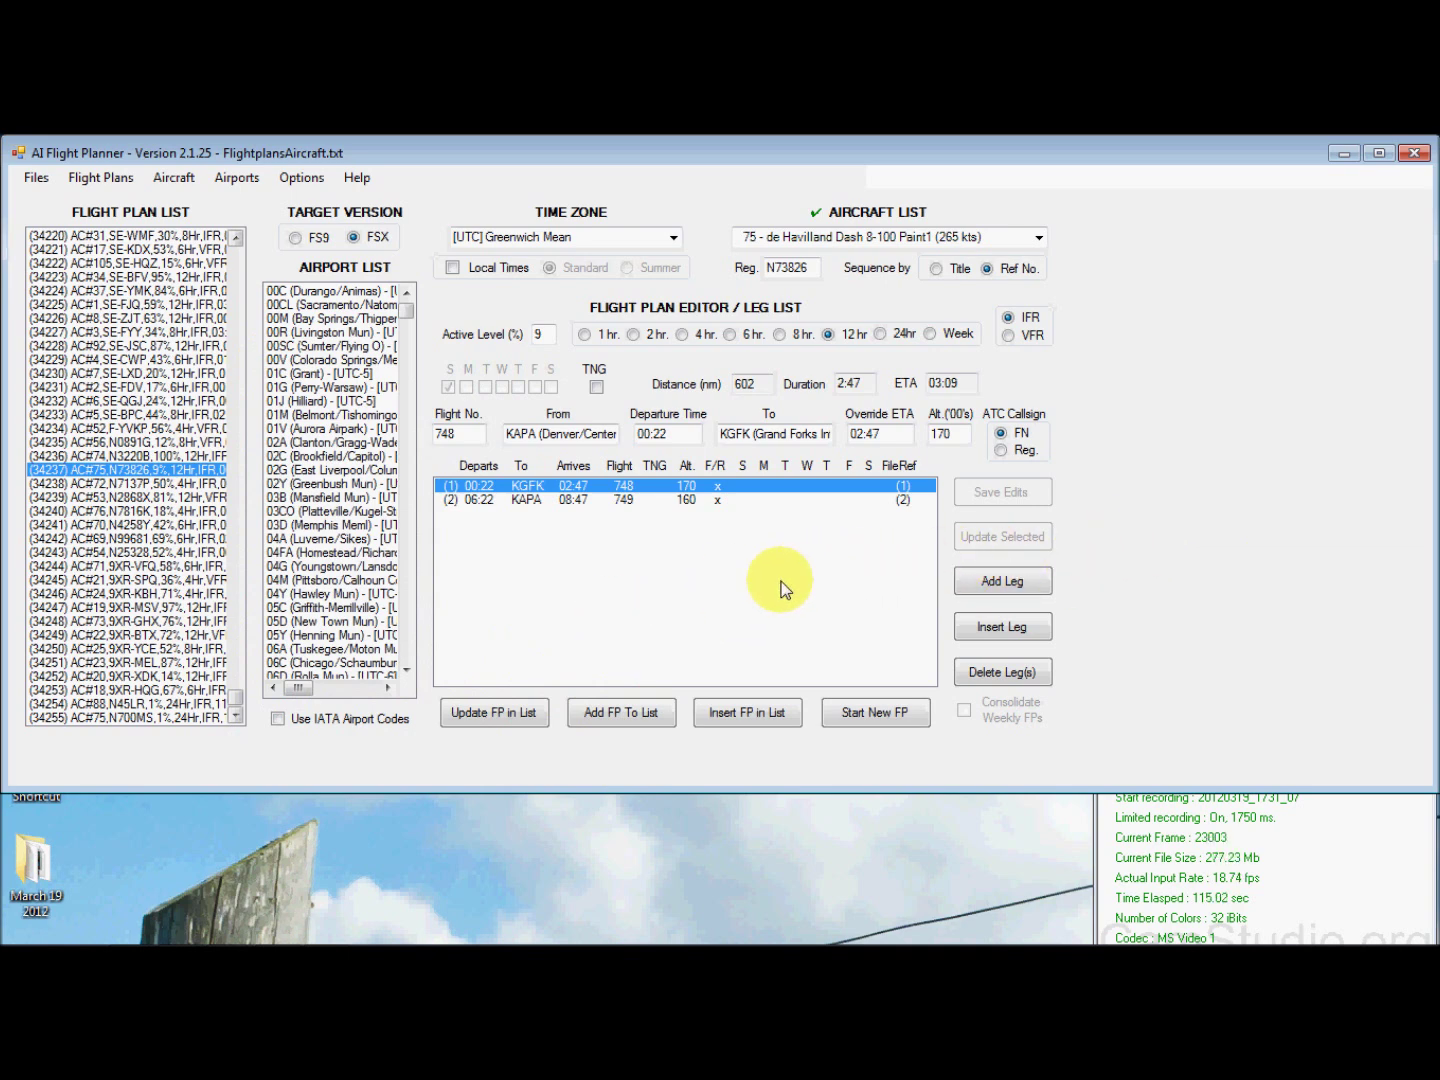
drag(242, 700, 241, 530)
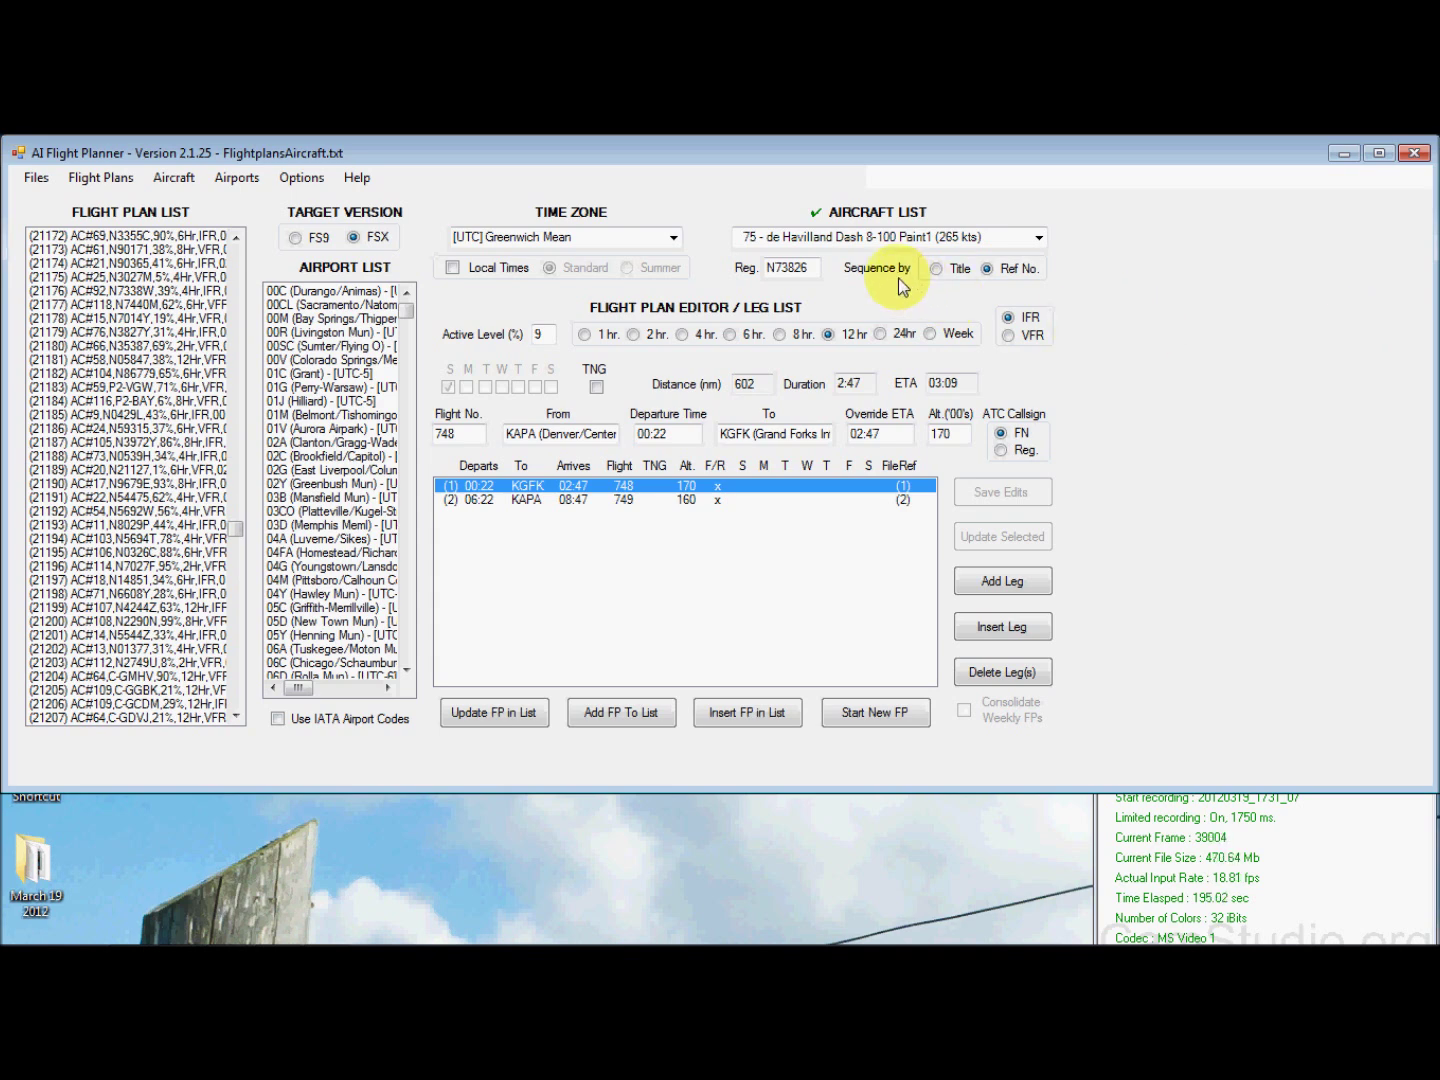
mouse_move(739, 939)
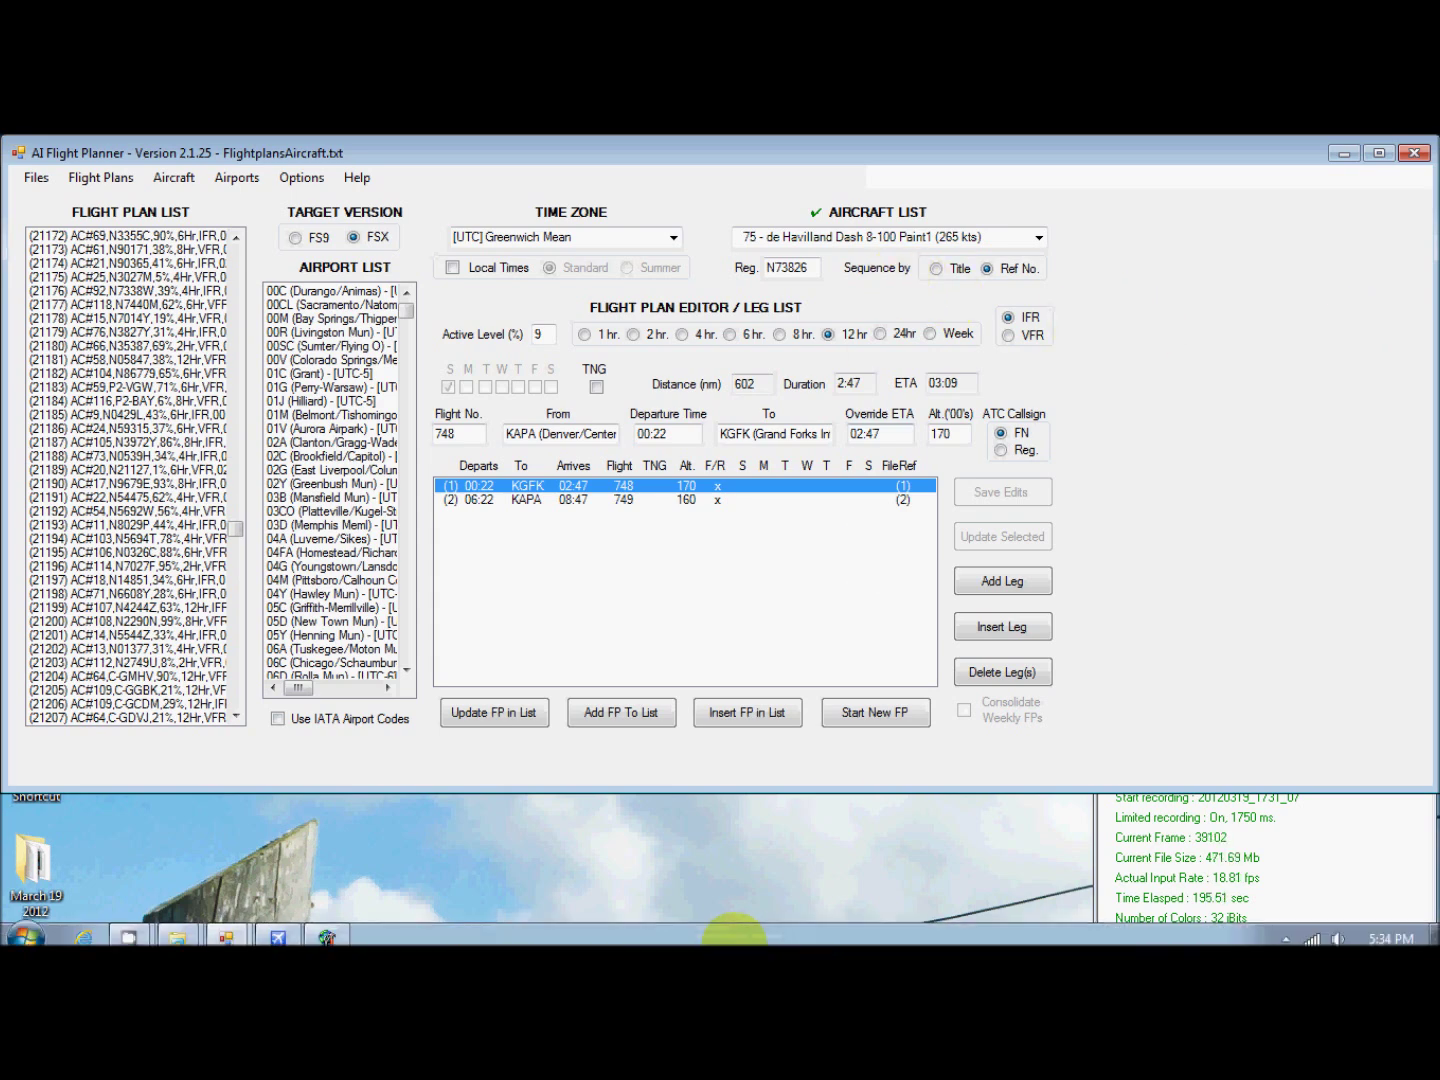
click(1288, 932)
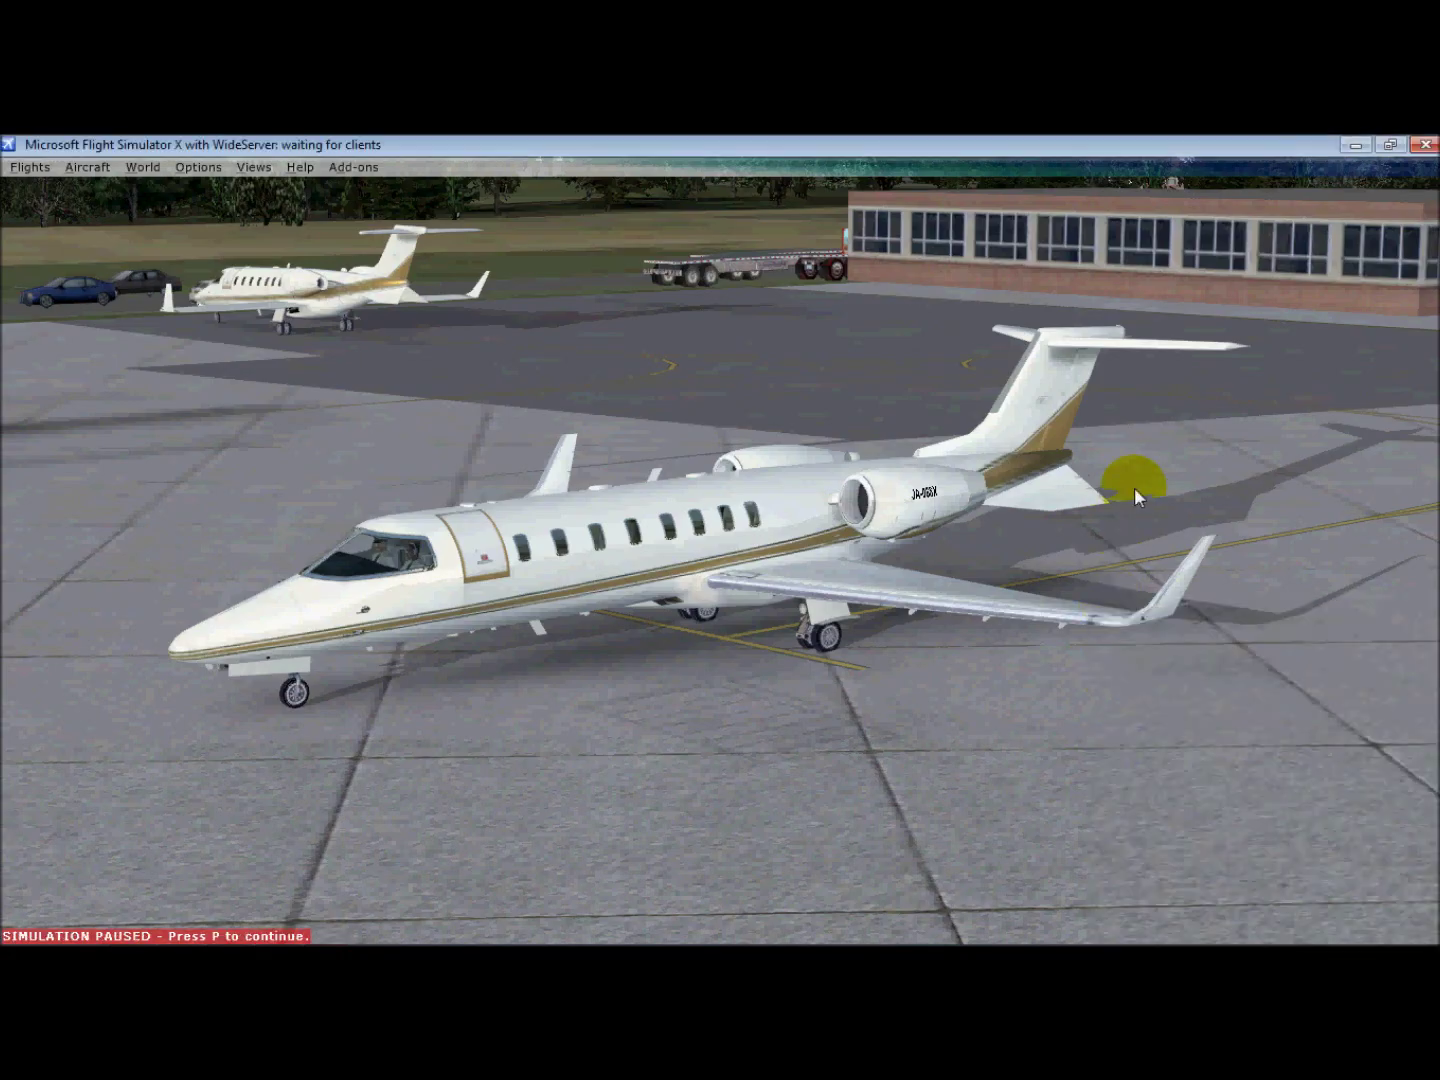
Resume the simulation in Flight Simulator X and view the parked jet and surrounding apron buildings from several sides
key(p)
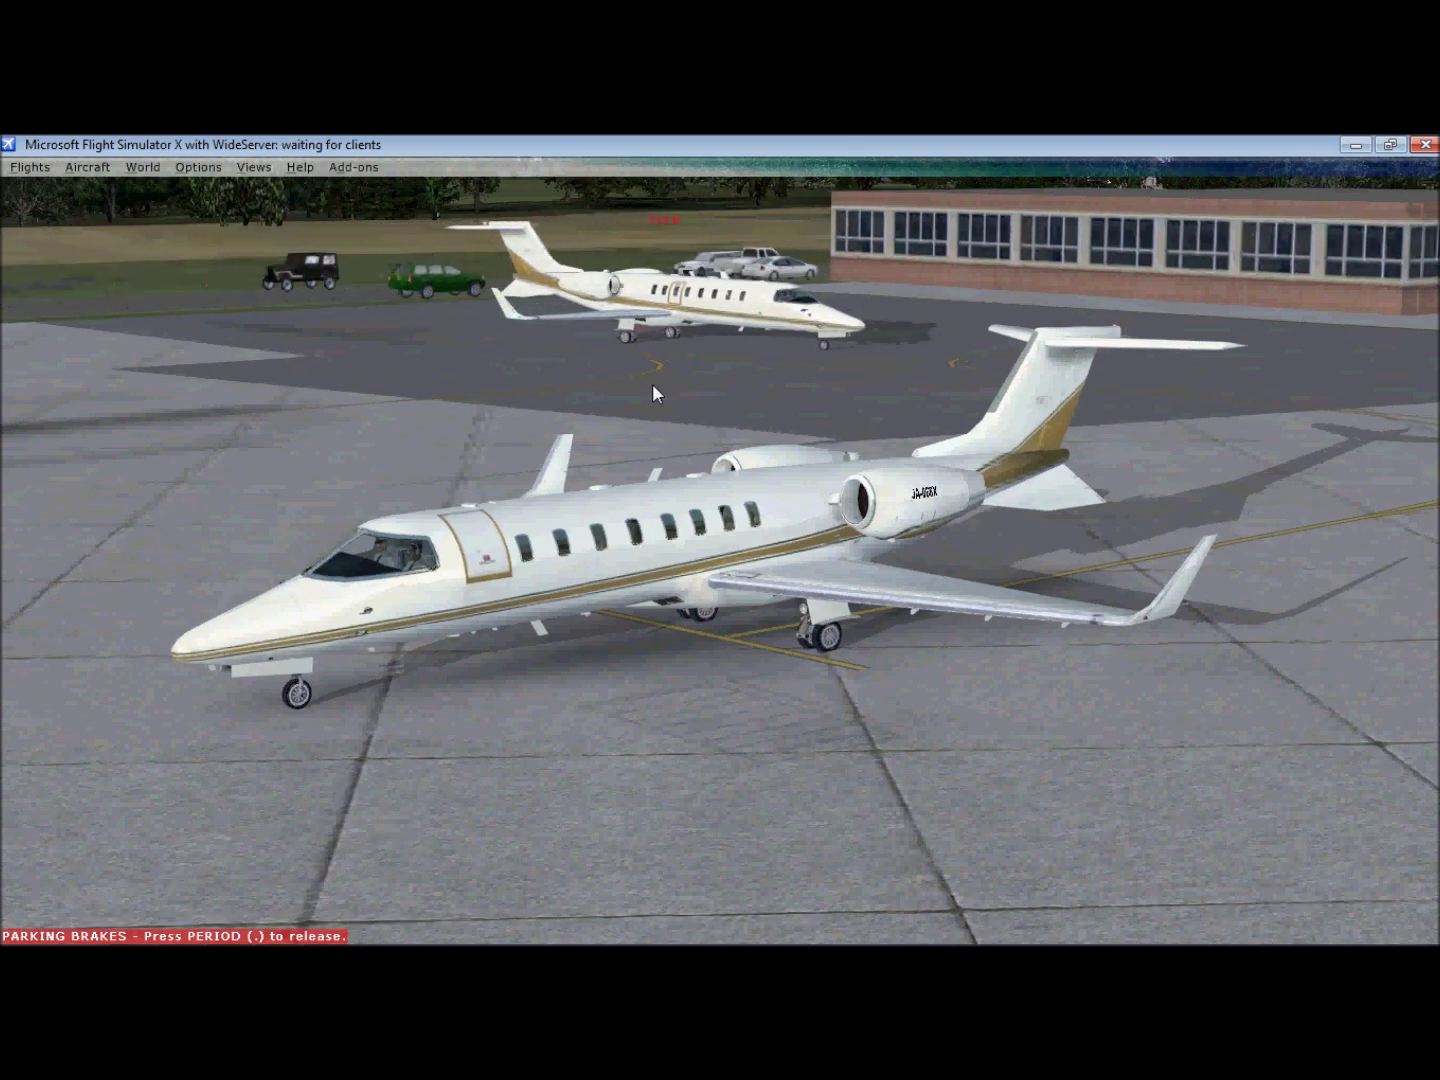
key(shift+KP_6)
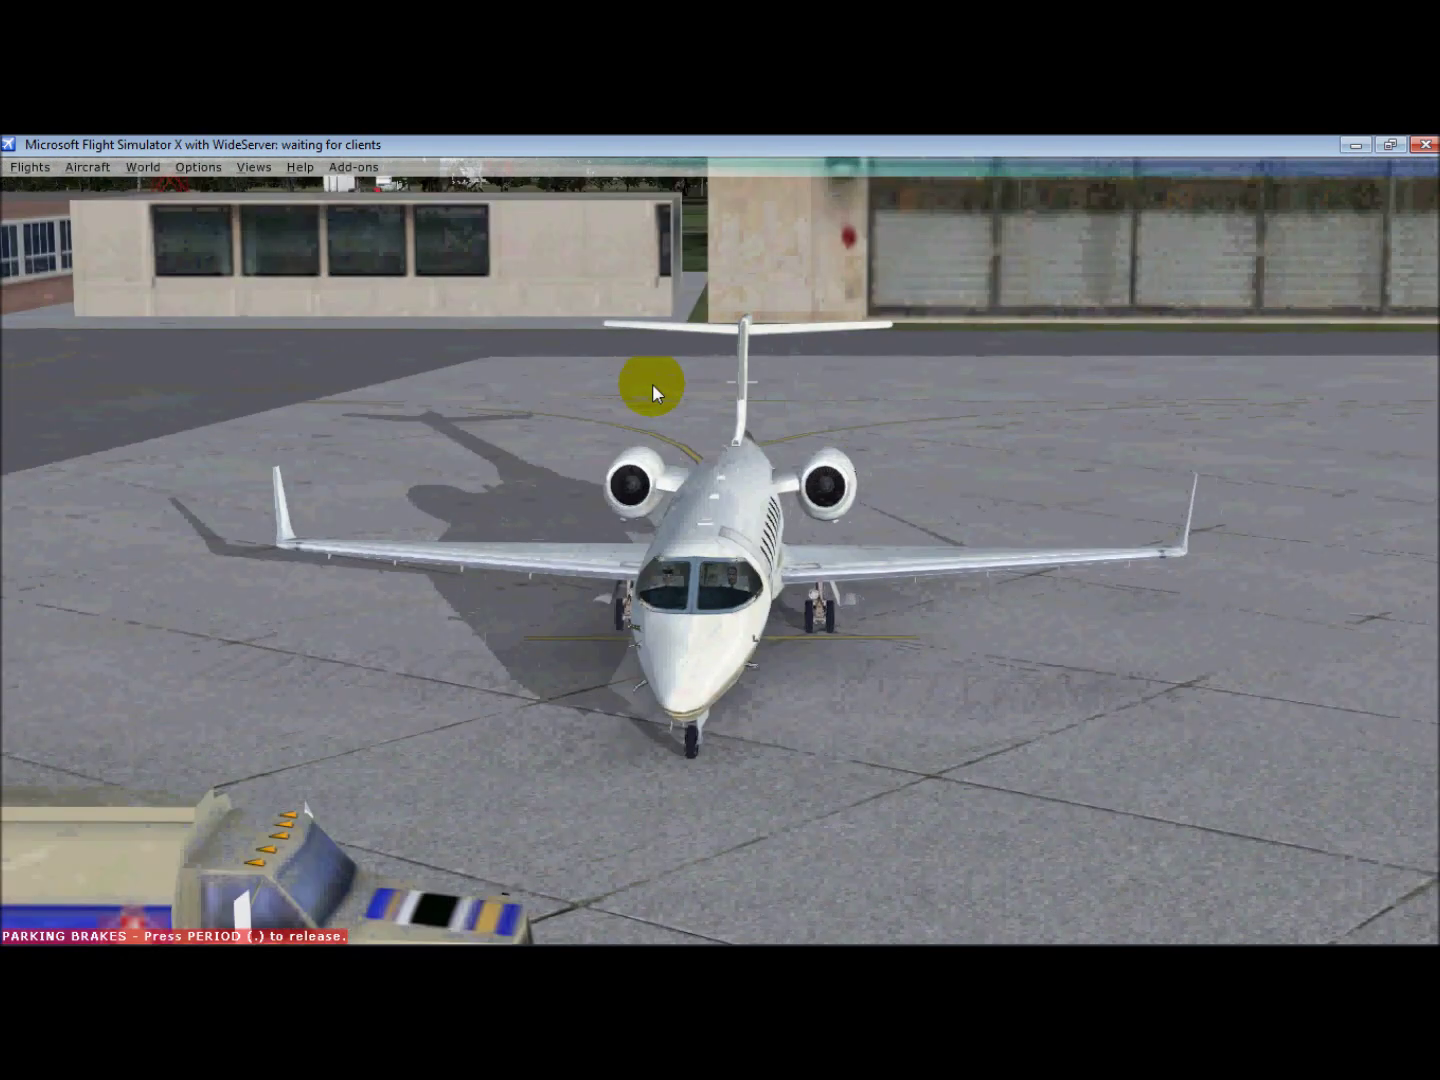
key(shift+KP_6)
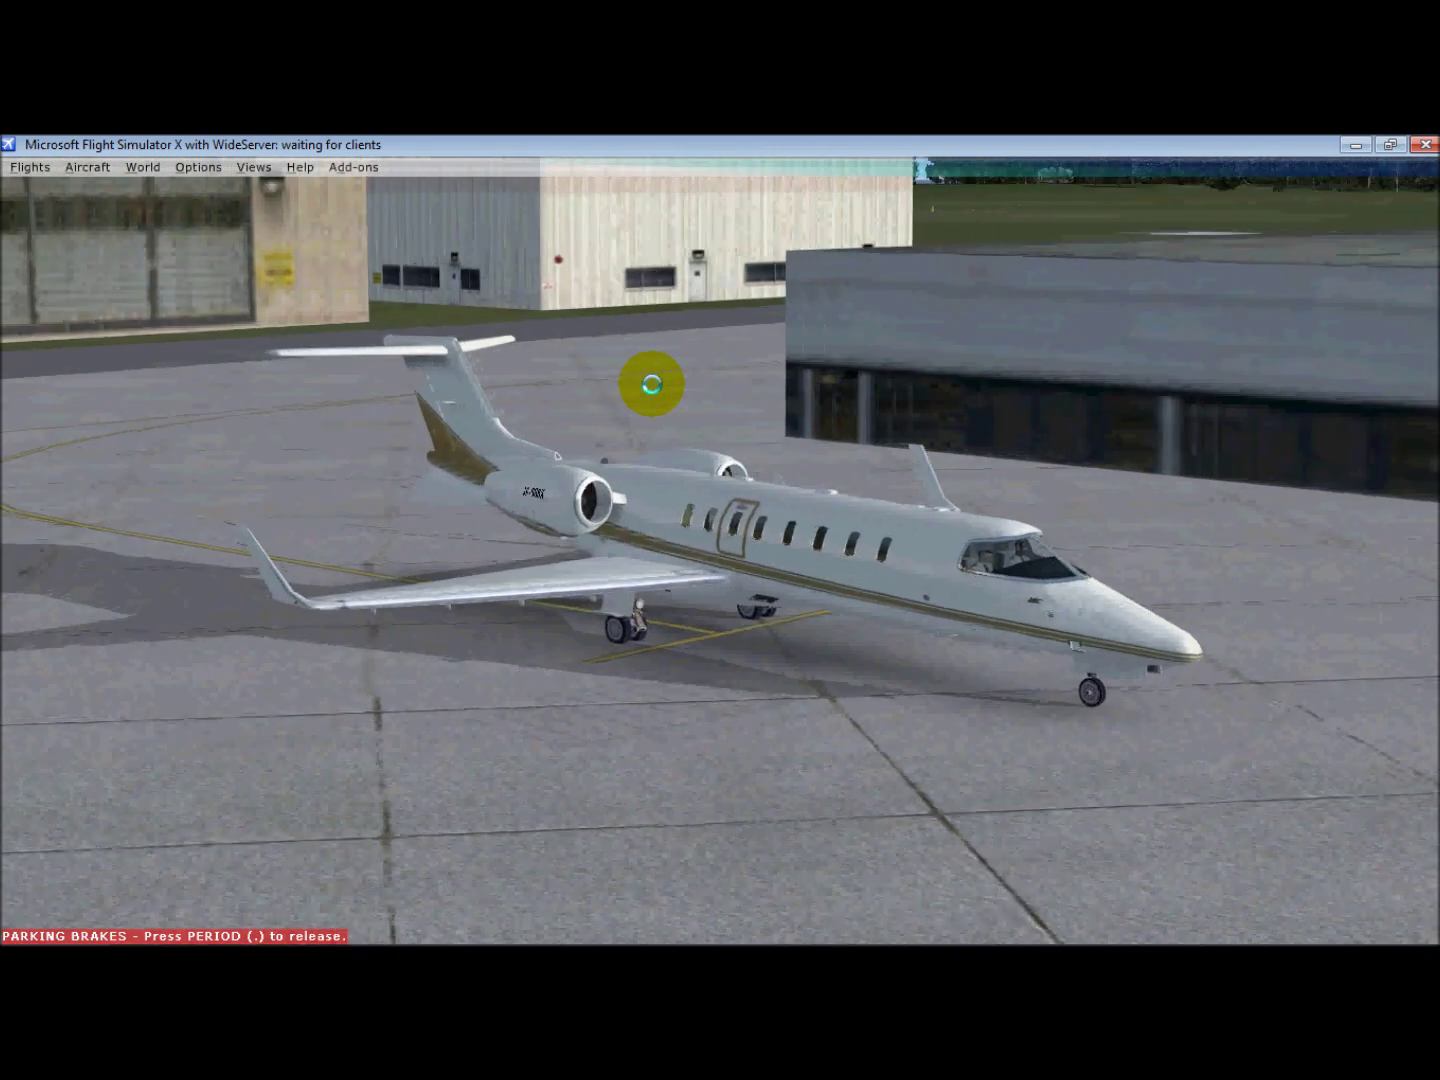
key(shift+KP_6)
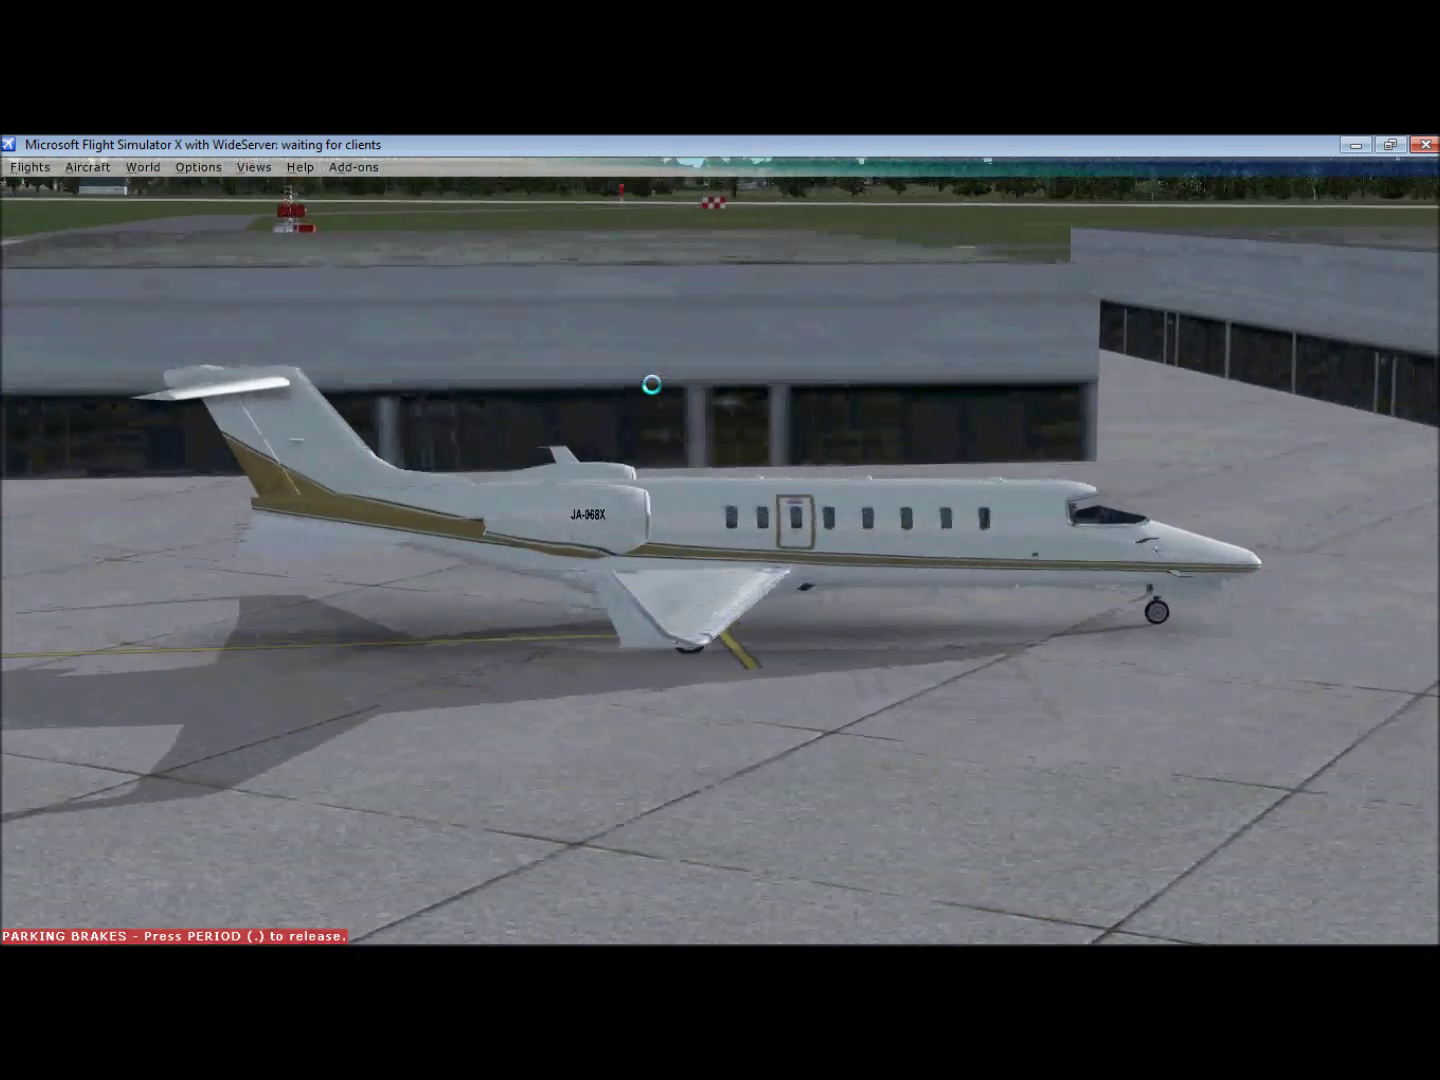
key(shift+KP_6)
Follow the second jet as it taxis behind the parked jet and past the hangars toward the runway
key(shift+KP_4)
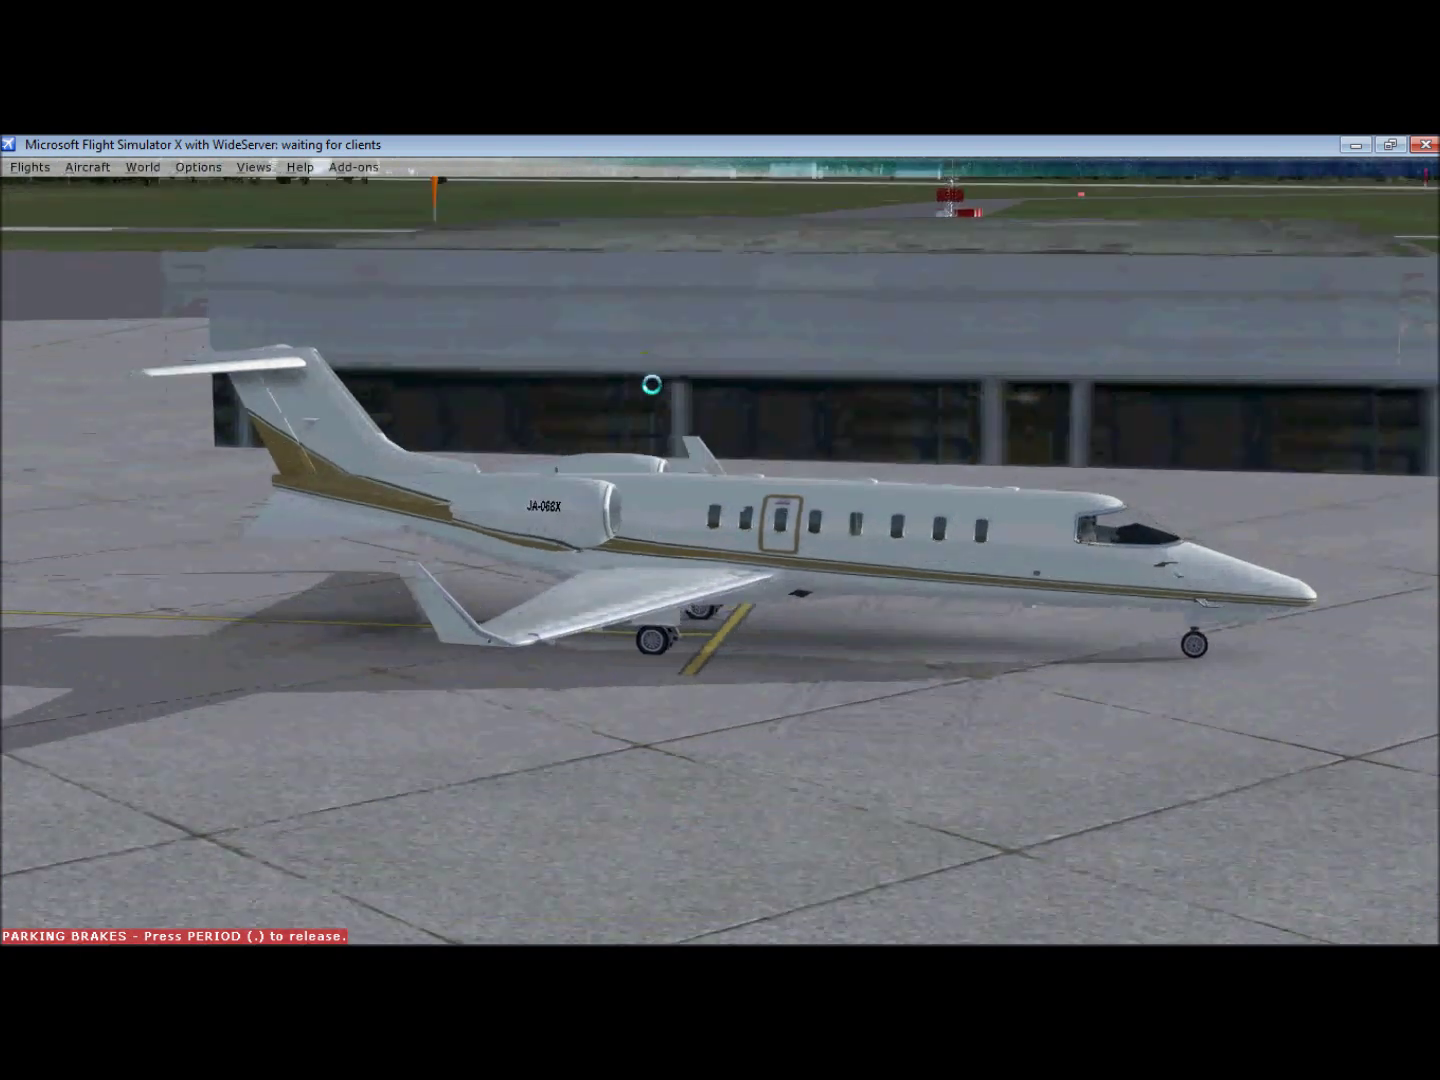
key(shift+KP_4)
drag(652, 384, 653, 385)
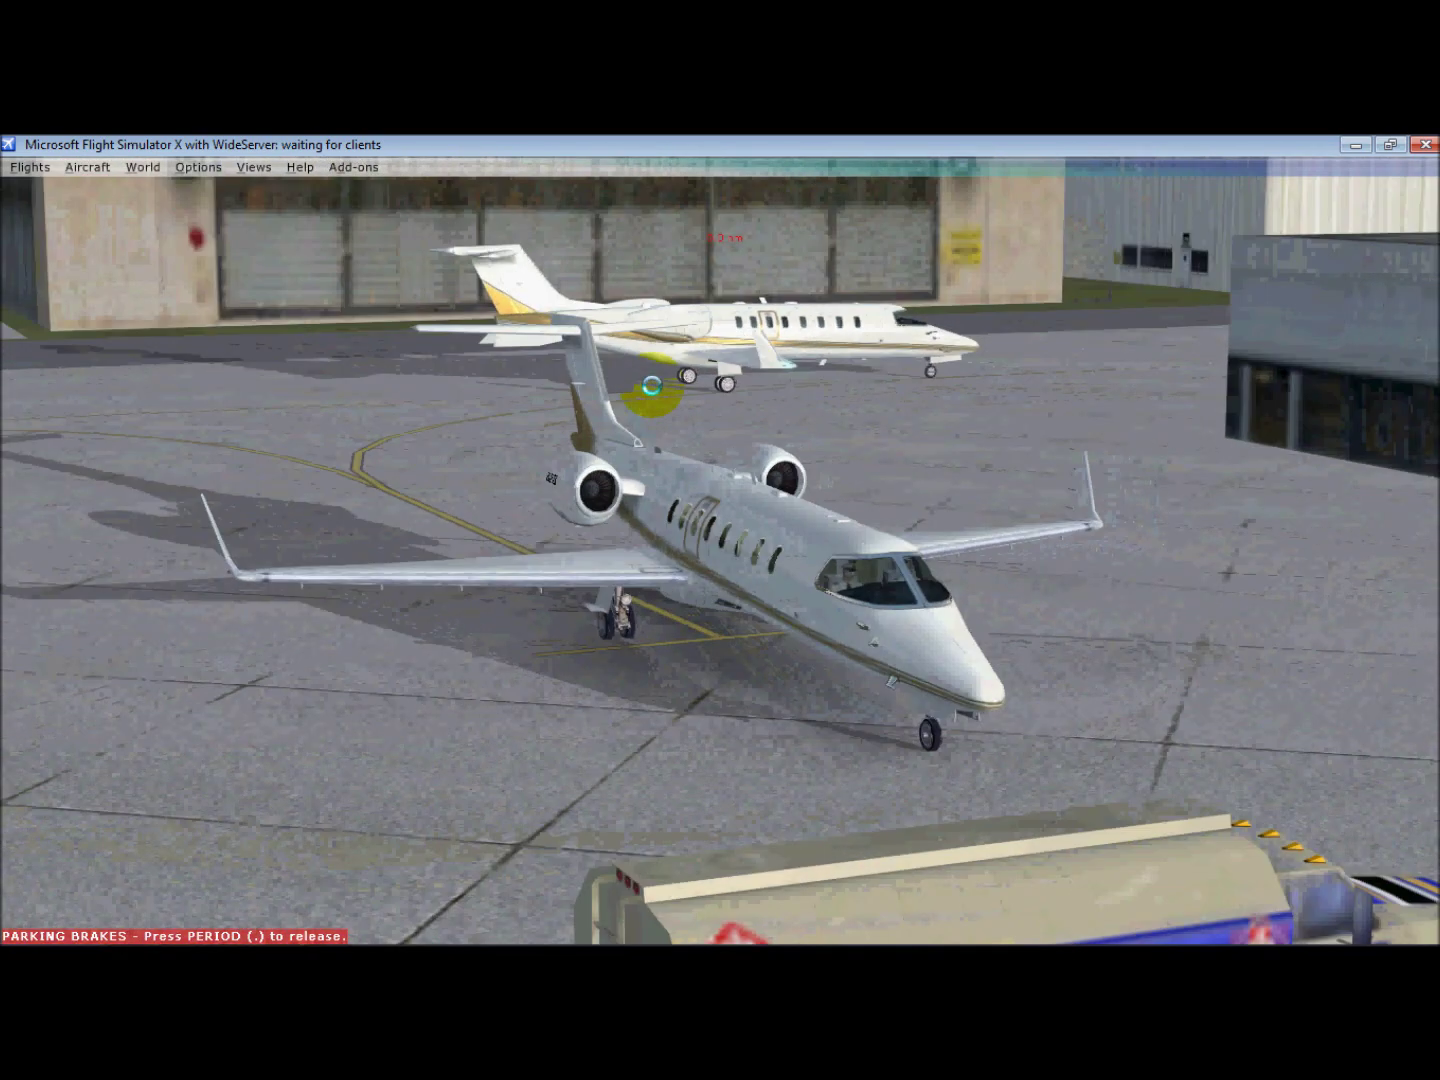
drag(651, 385, 651, 385)
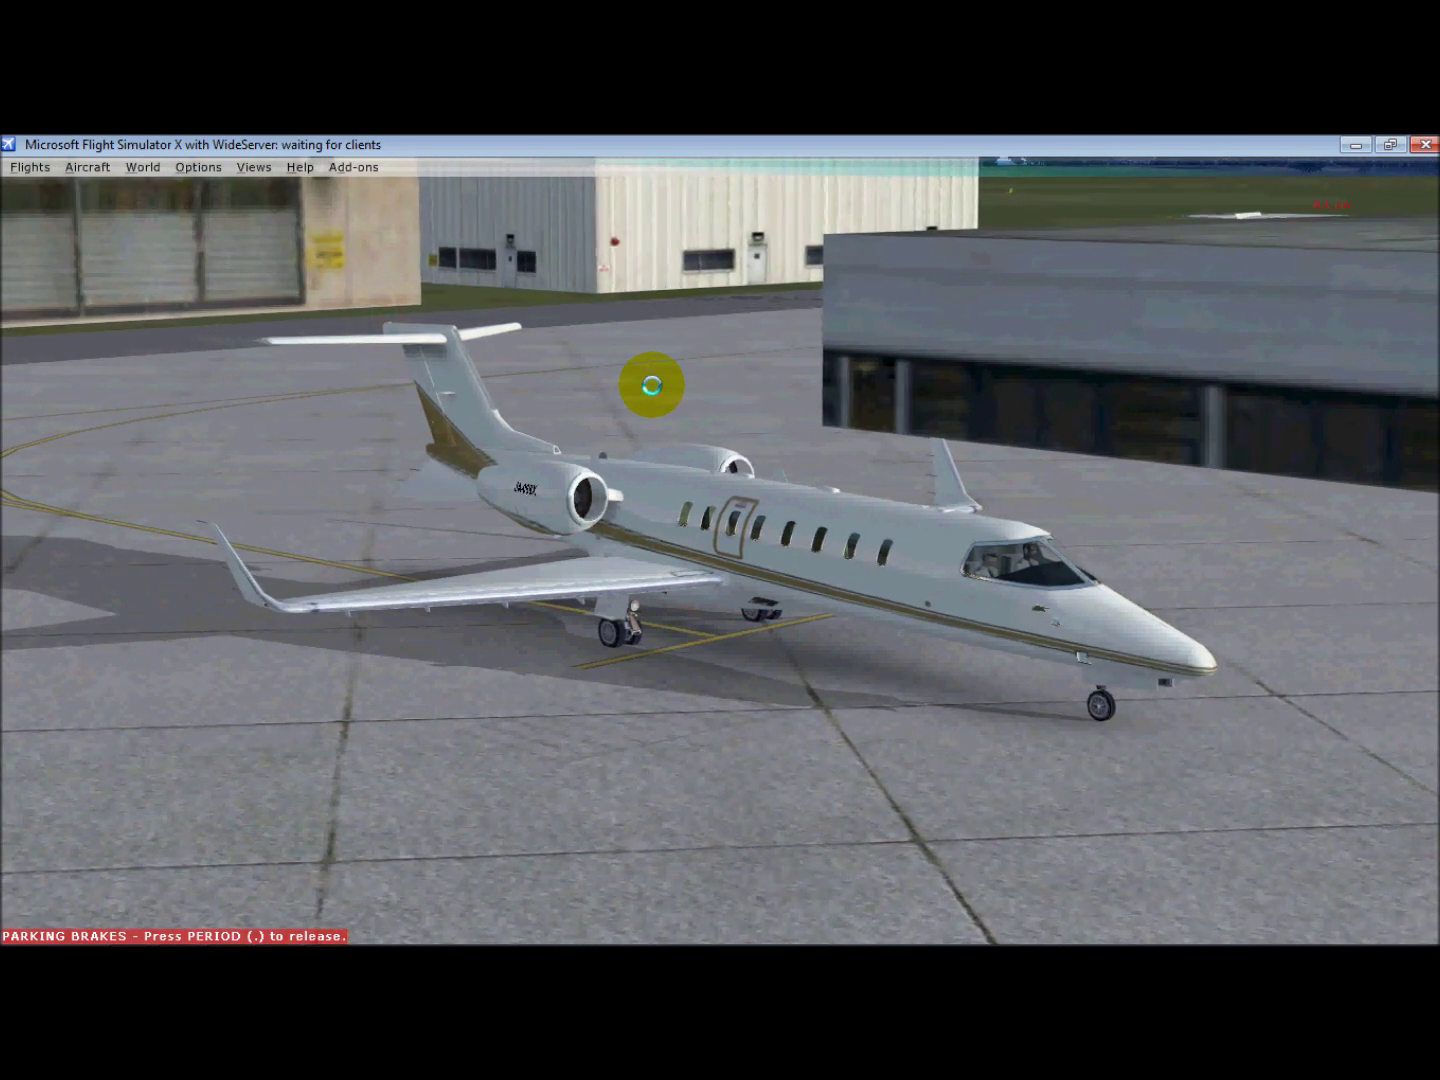
drag(652, 385, 651, 385)
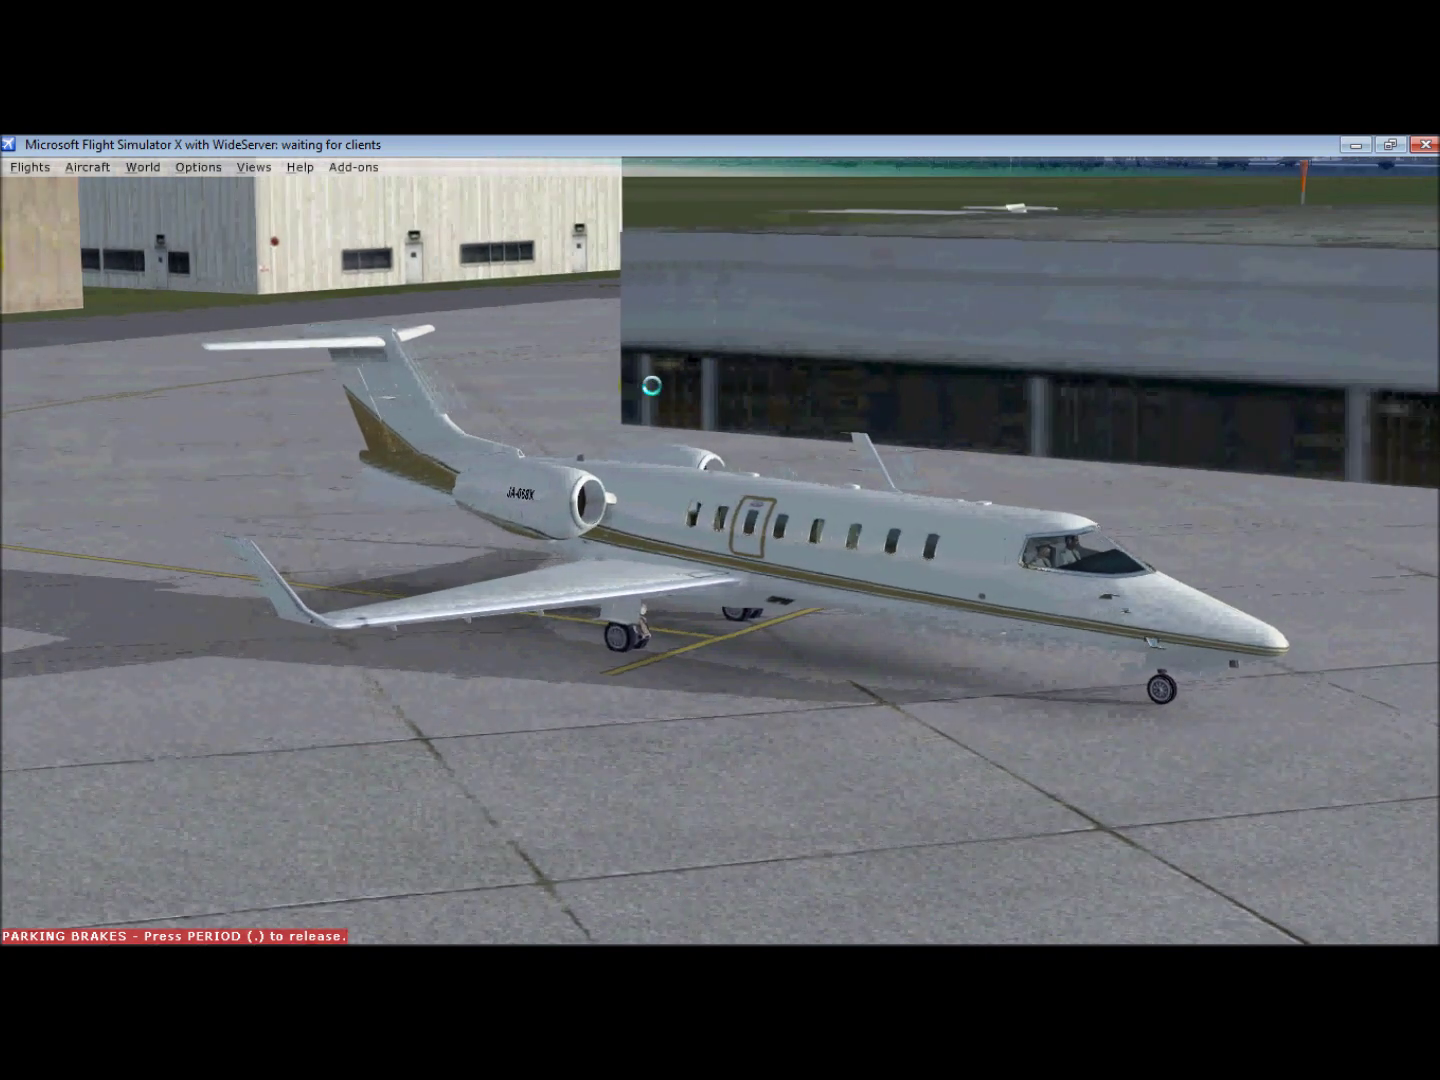